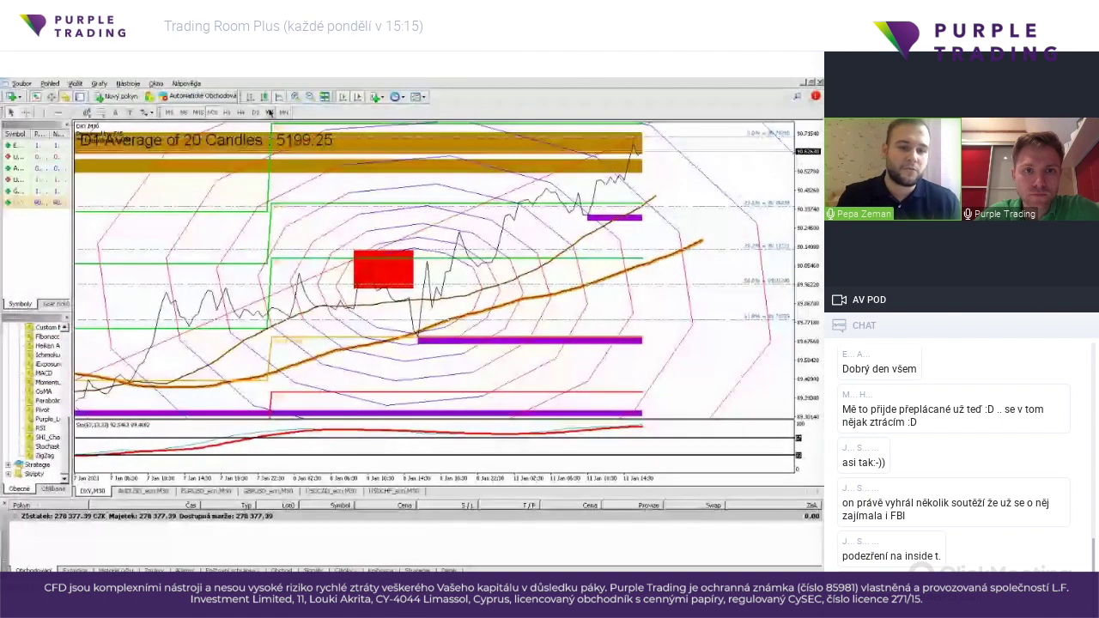
Step: Examine the DXY trend on the weekly, daily and four-hour charts, comparing price with the channels, moving averages and stochastic
{"action": "left_click", "coordinate": [269, 113]}
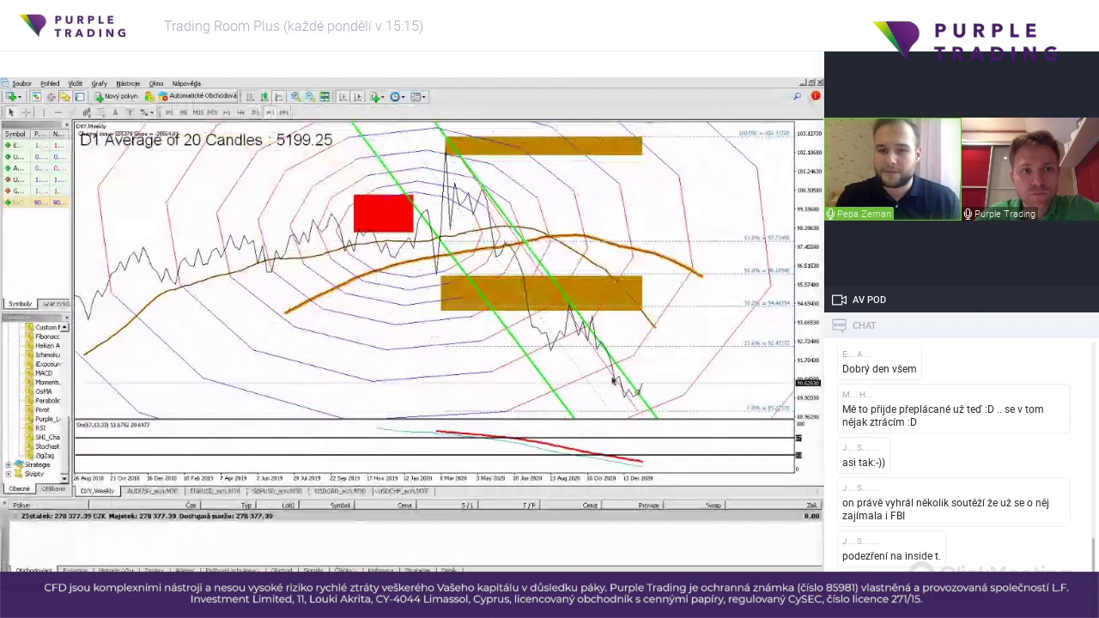
{"action": "left_click", "coordinate": [254, 112]}
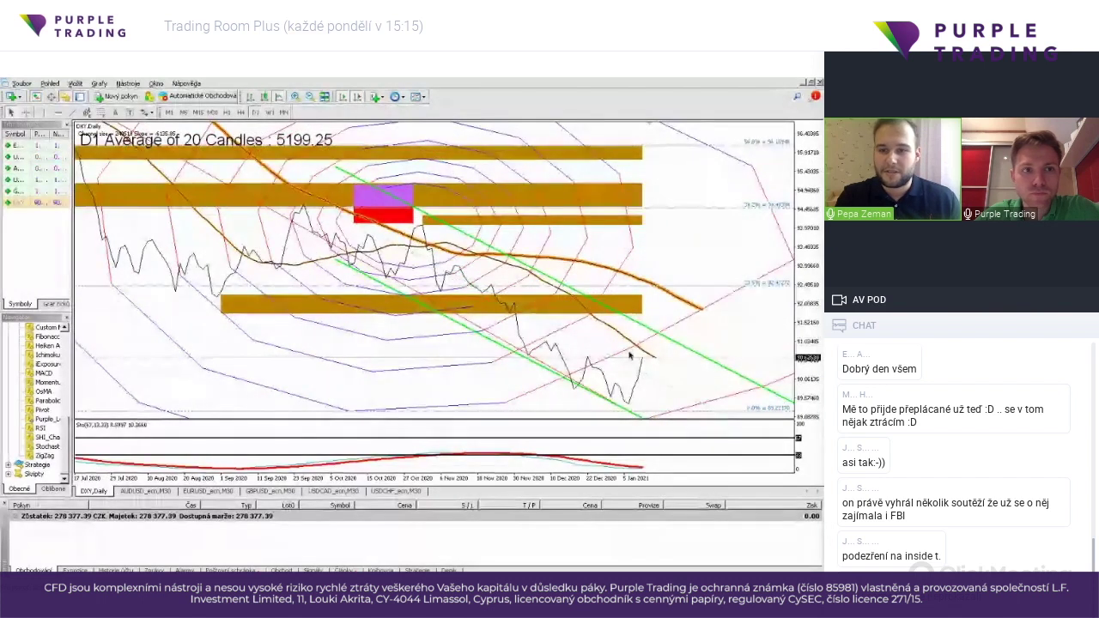
{"action": "left_click", "coordinate": [267, 112]}
{"action": "left_click", "coordinate": [255, 113]}
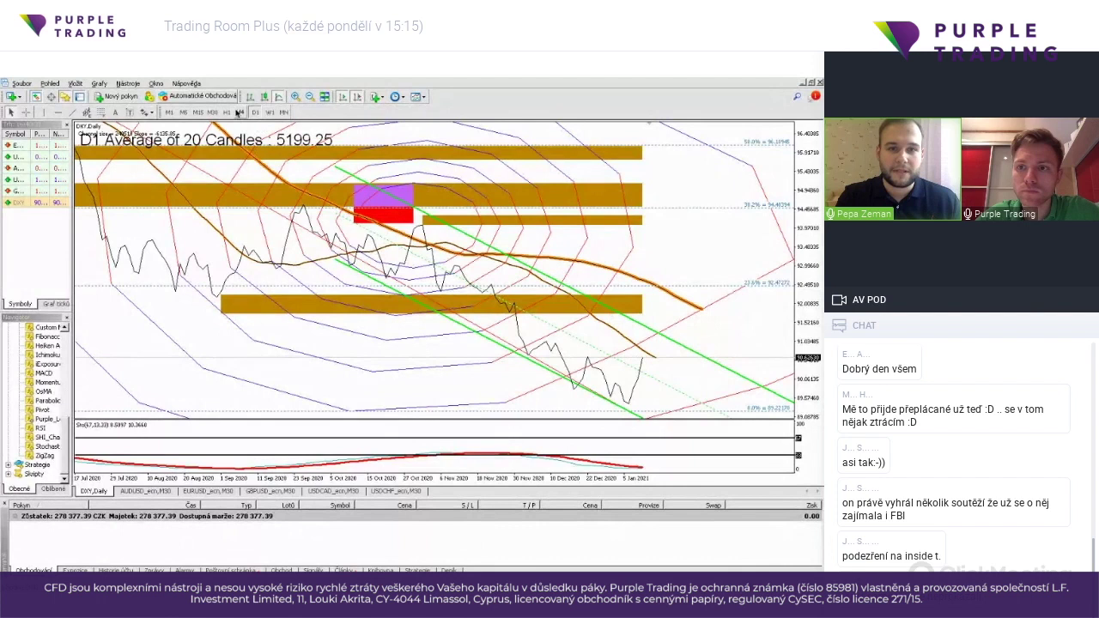
{"action": "left_click", "coordinate": [238, 112]}
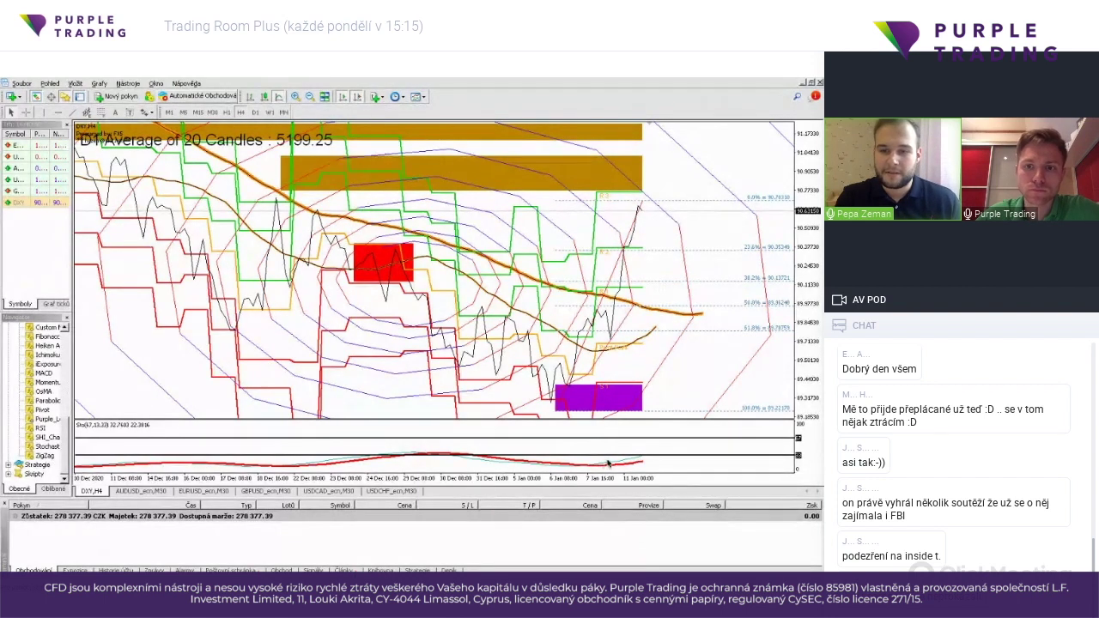
{"action": "left_click", "coordinate": [271, 114]}
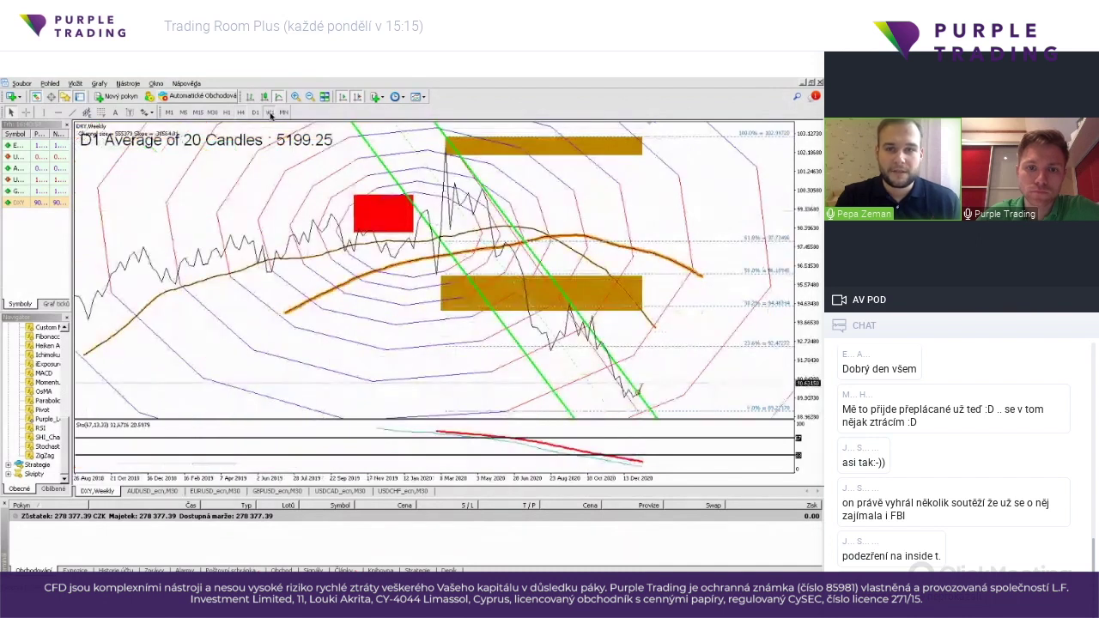
{"action": "left_click", "coordinate": [256, 114]}
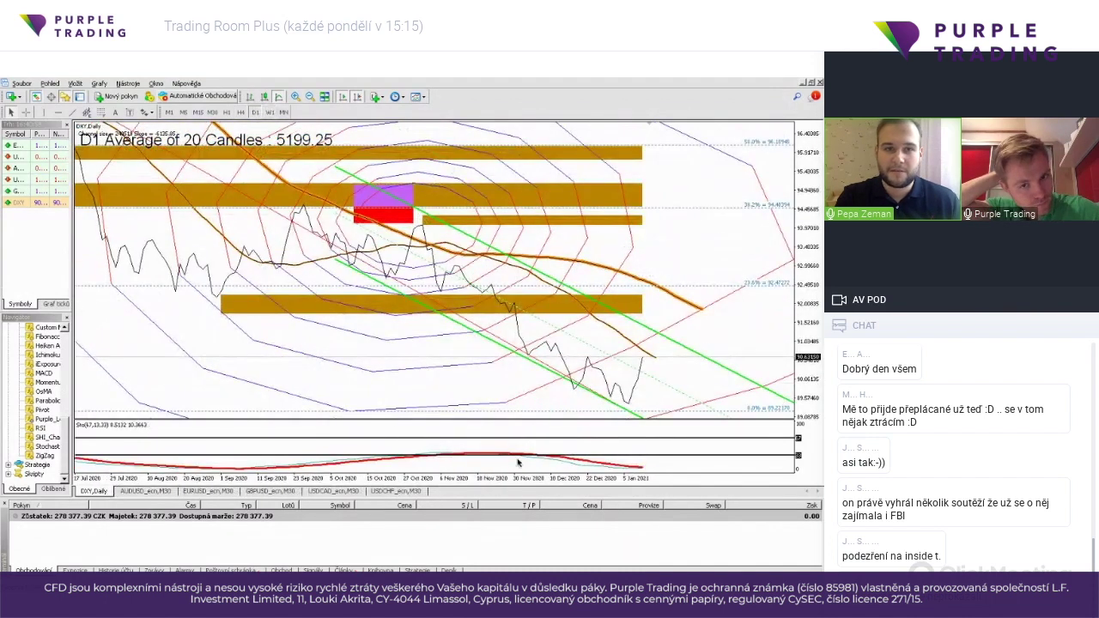
{"action": "left_click", "coordinate": [242, 113]}
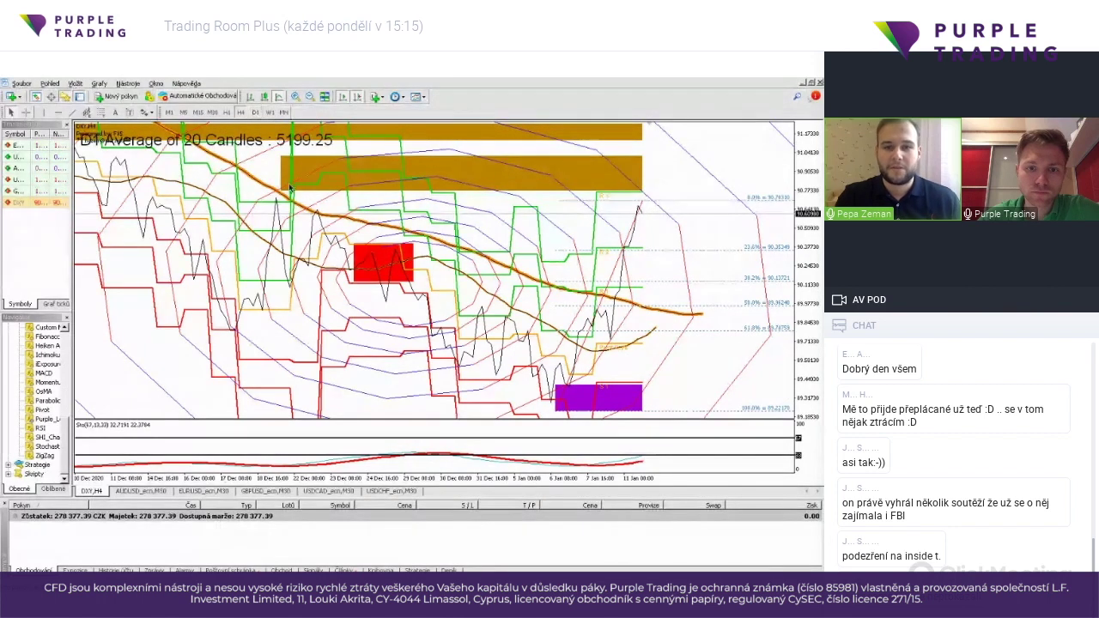
Step: Switch to the CyklyM30 - Money management sheet in Google Sheets and enter down as the W1 trend for DXY
{"action": "key", "text": "ctrl+Right"}
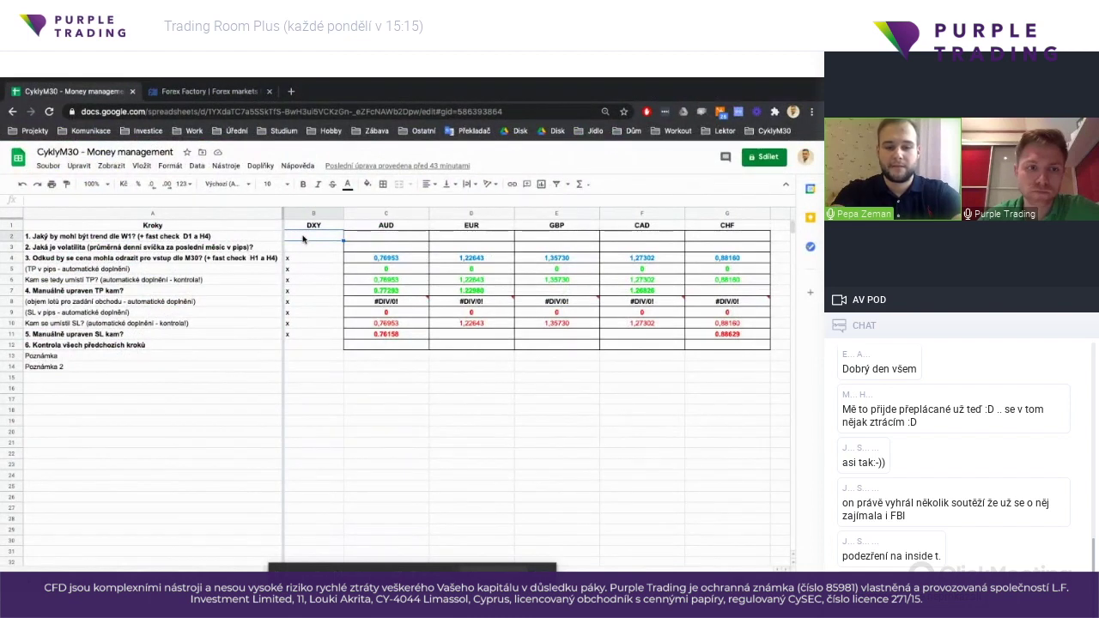
{"action": "type", "text": "d"}
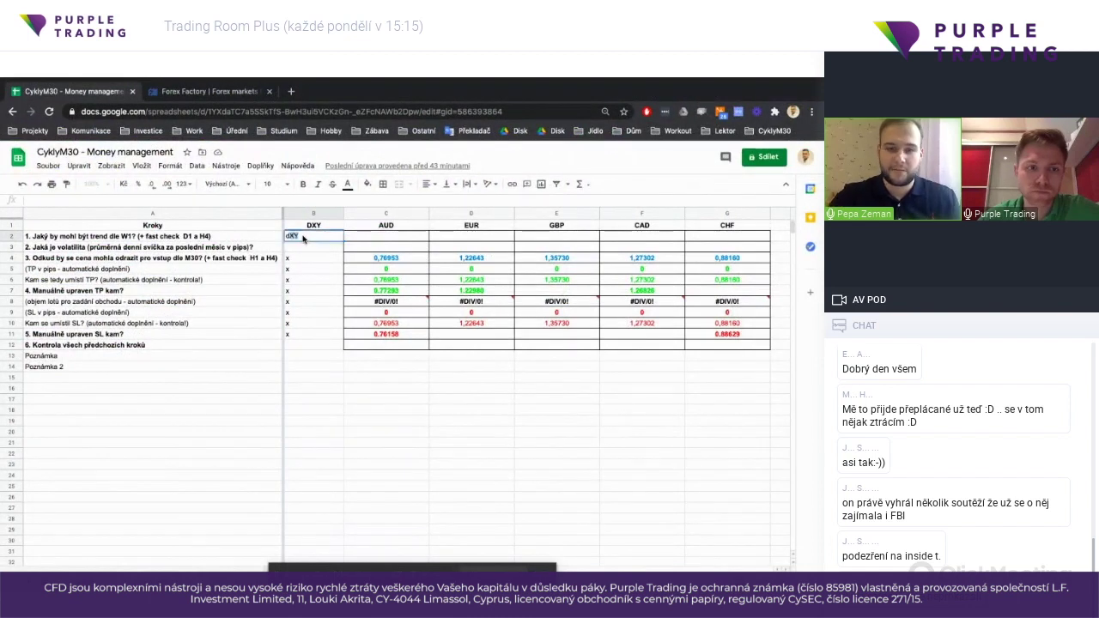
{"action": "type", "text": "own"}
{"action": "key", "text": "Return"}
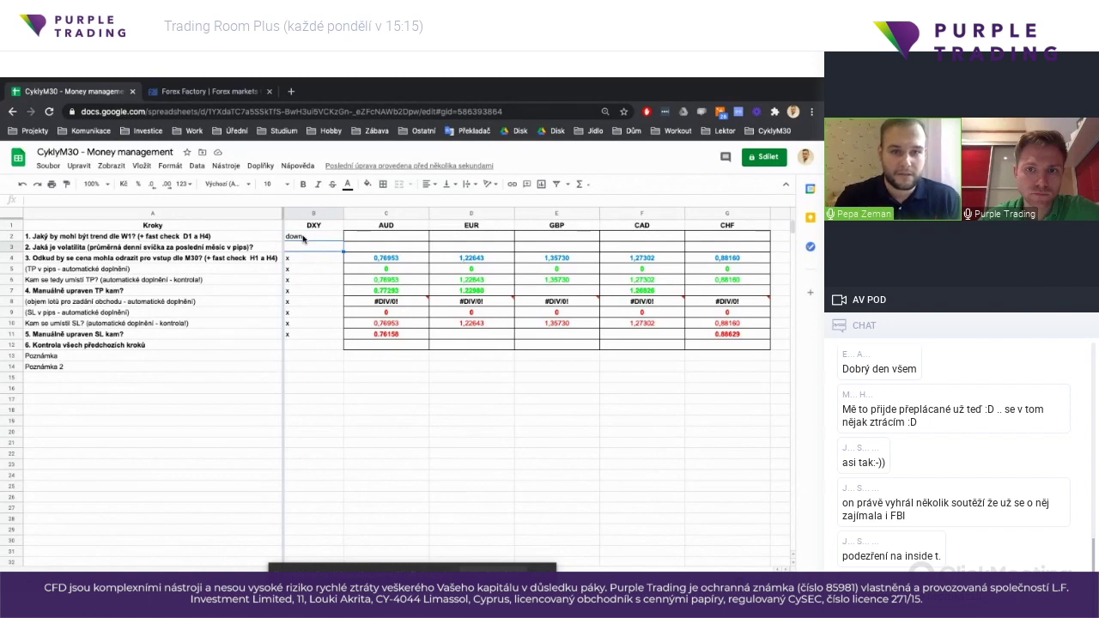
Step: Look up the D1 average of 20 candles on the MetaTrader DXY chart and enter 5199 as DXY's volatility in the sheet
{"action": "key", "text": "ctrl+Left"}
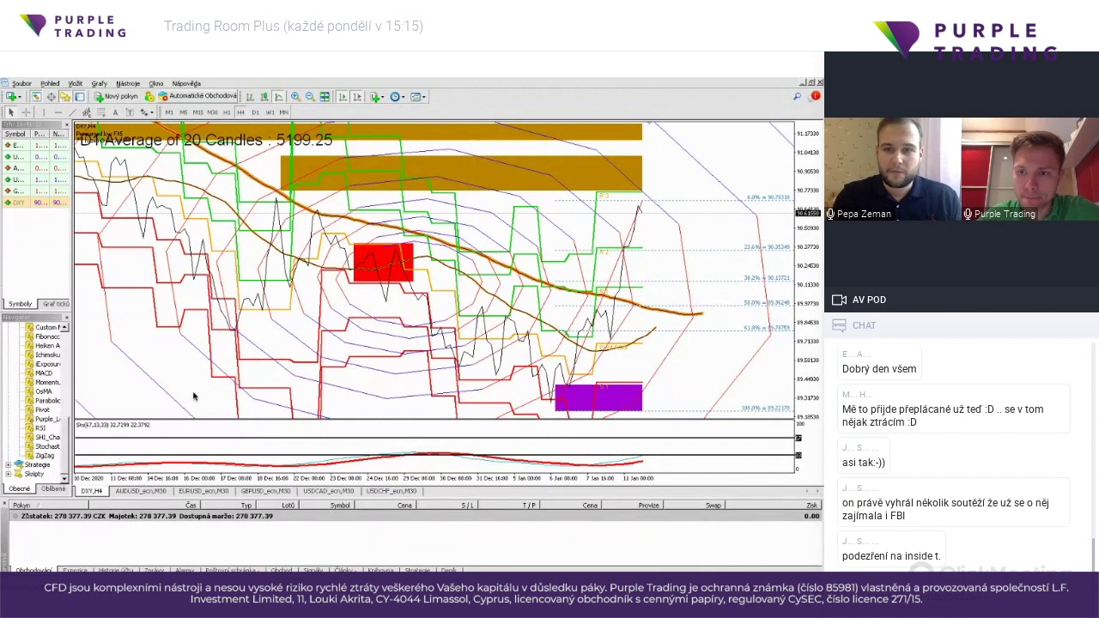
{"action": "key", "text": "alt+Tab"}
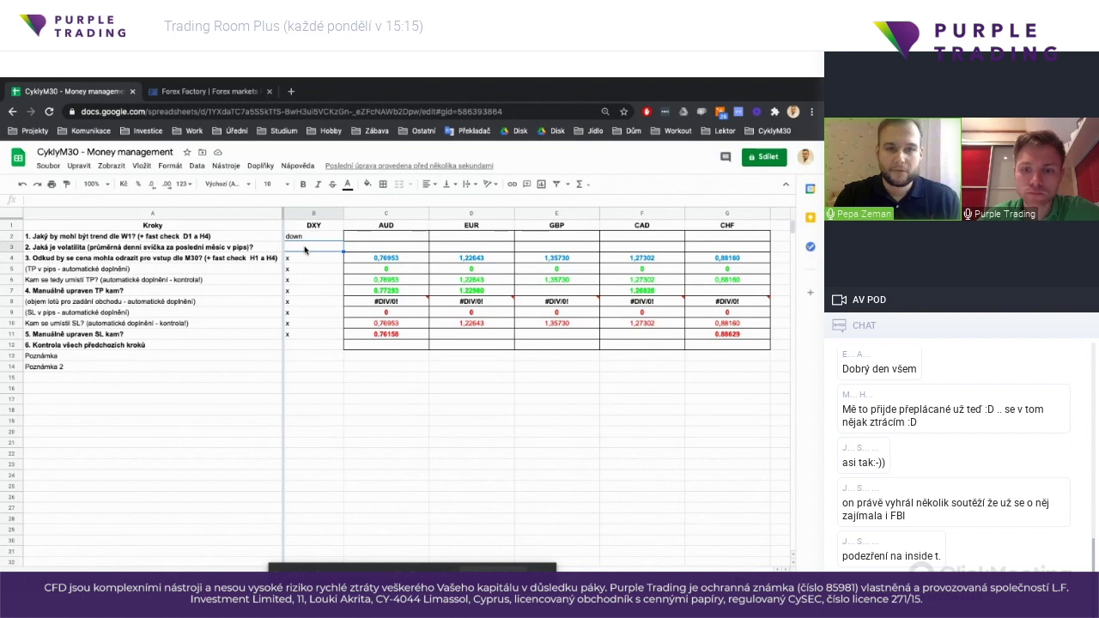
{"action": "key", "text": "alt+Tab"}
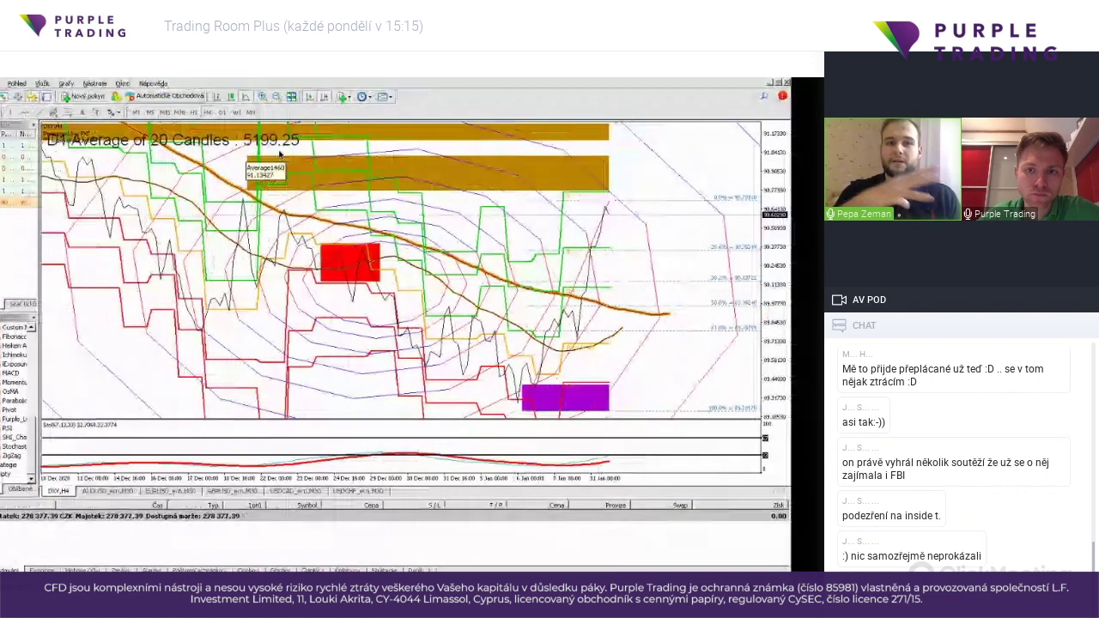
{"action": "key", "text": "alt+Tab"}
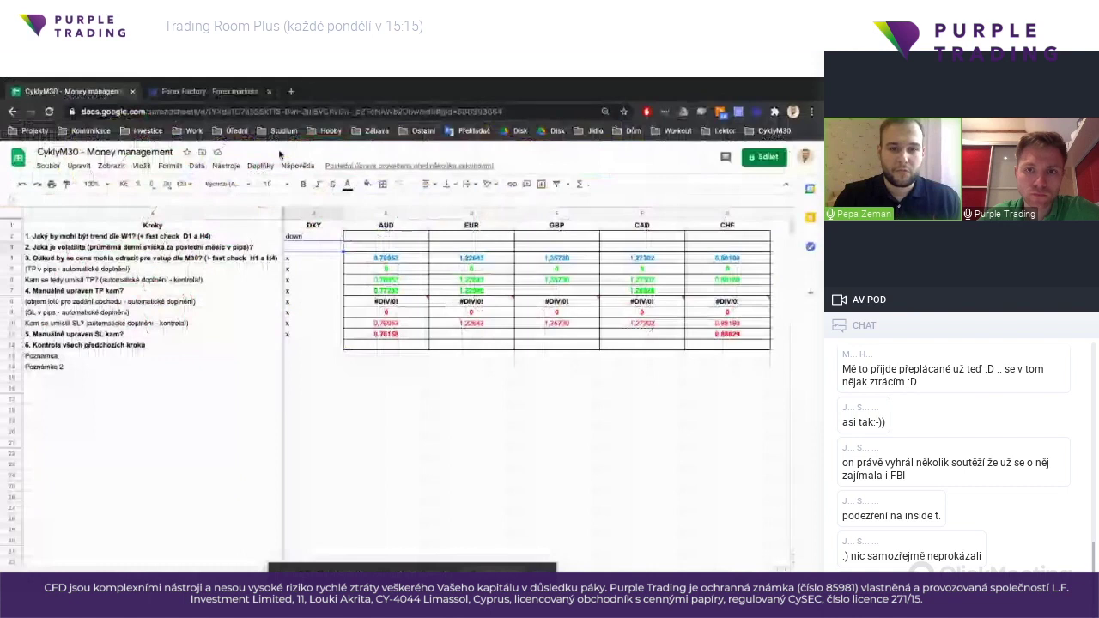
{"action": "key", "text": "ctrl+super+Left"}
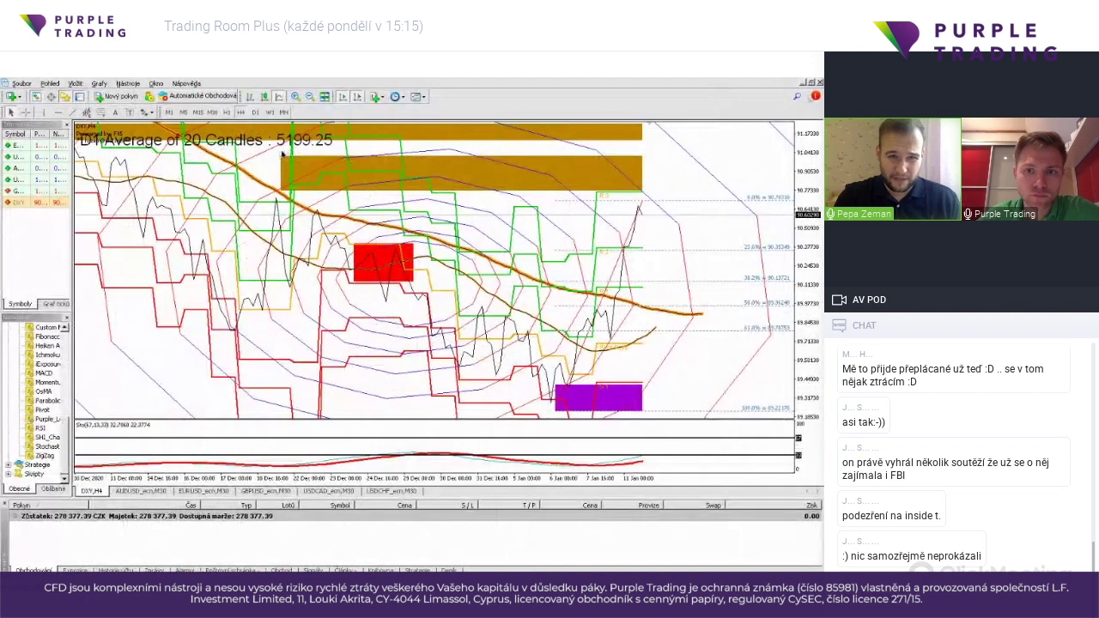
{"action": "key", "text": "ctrl+super+Right"}
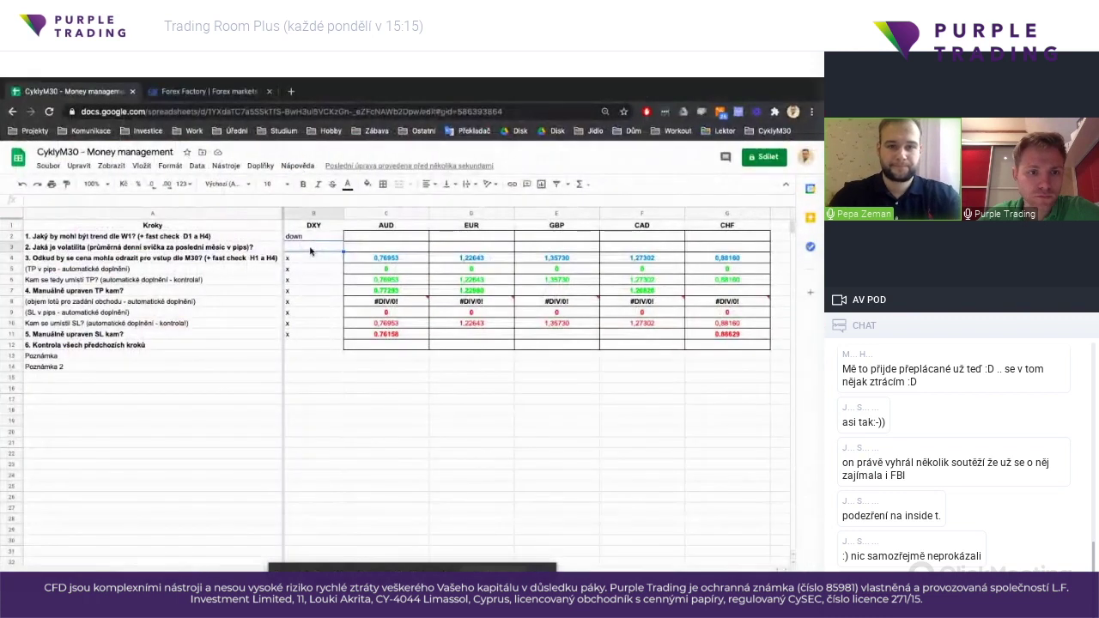
{"action": "type", "text": "5199"}
{"action": "key", "text": "Tab"}
Step: Enter yes for DXY in the row for checking all previous steps
{"action": "left_click", "coordinate": [310, 250]}
{"action": "key", "text": "Up"}
{"action": "key", "text": "Down"}
{"action": "key", "text": "Down"}
{"action": "key", "text": "Down"}
{"action": "key", "text": "Down"}
{"action": "key", "text": "Down"}
{"action": "key", "text": "Down"}
{"action": "key", "text": "Down"}
{"action": "key", "text": "Down"}
{"action": "key", "text": "Down"}
{"action": "key", "text": "Down"}
{"action": "key", "text": "Down"}
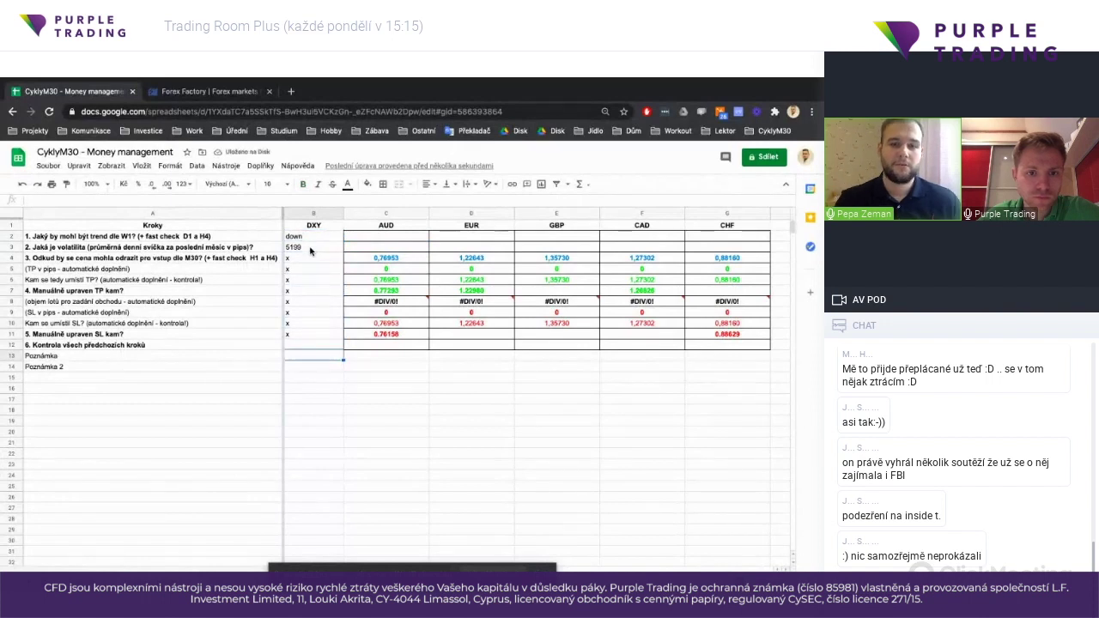
{"action": "left_click", "coordinate": [304, 347]}
{"action": "type", "text": "yes"}
{"action": "key", "text": "Return"}
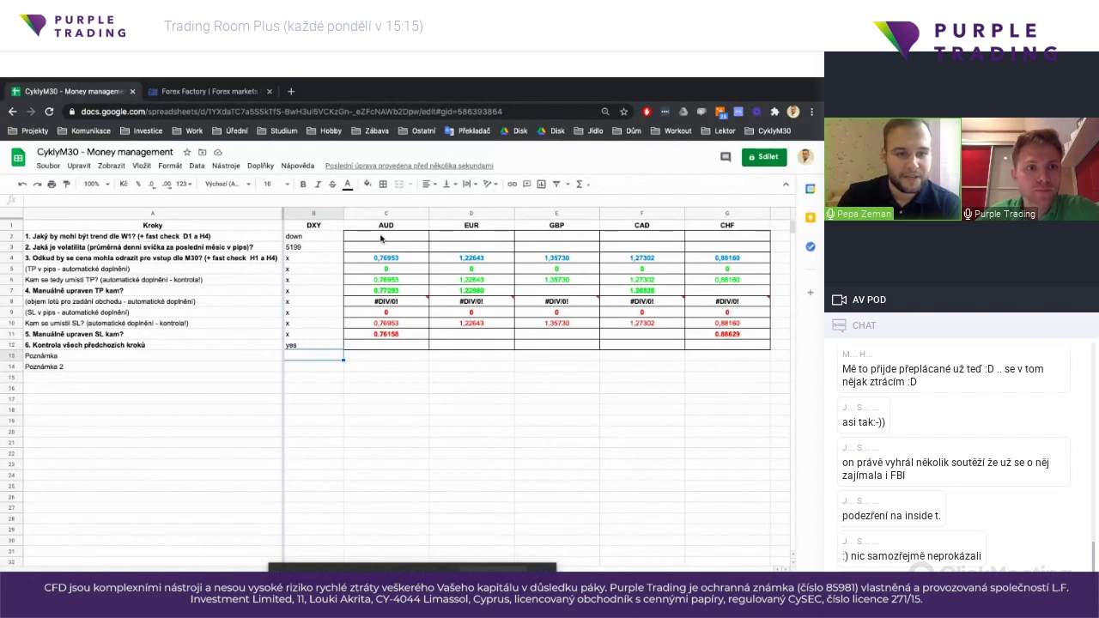
Step: Review AUDUSD in MetaTrader on the weekly, daily and four-hour charts, and enter up as the AUD trend in the sheet
{"action": "key", "text": "alt+Tab"}
{"action": "left_click", "coordinate": [127, 491]}
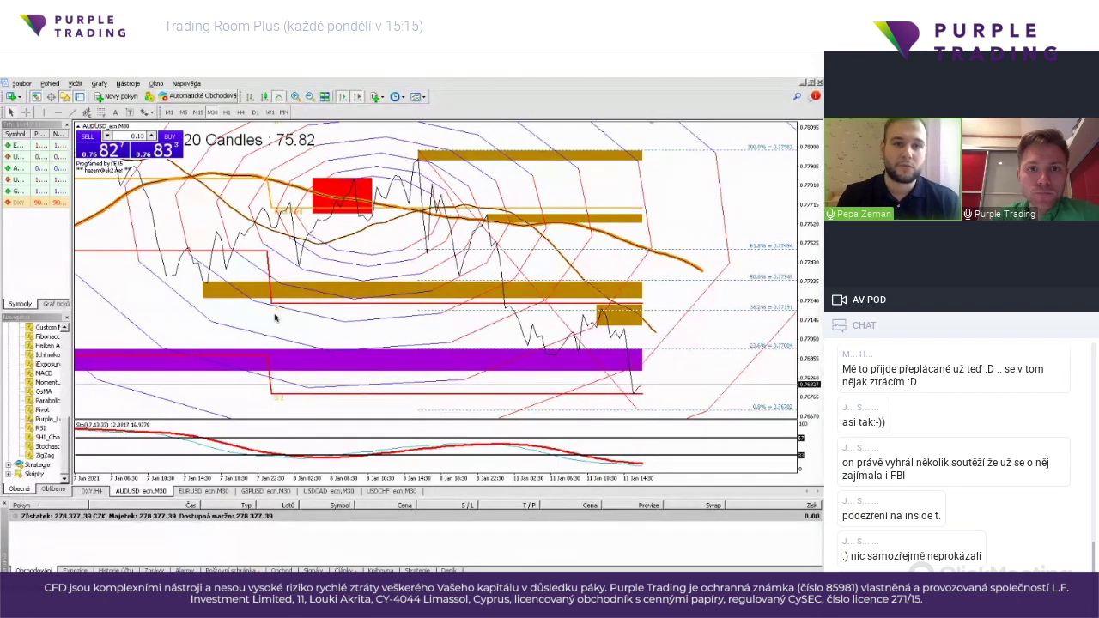
{"action": "left_click", "coordinate": [269, 113]}
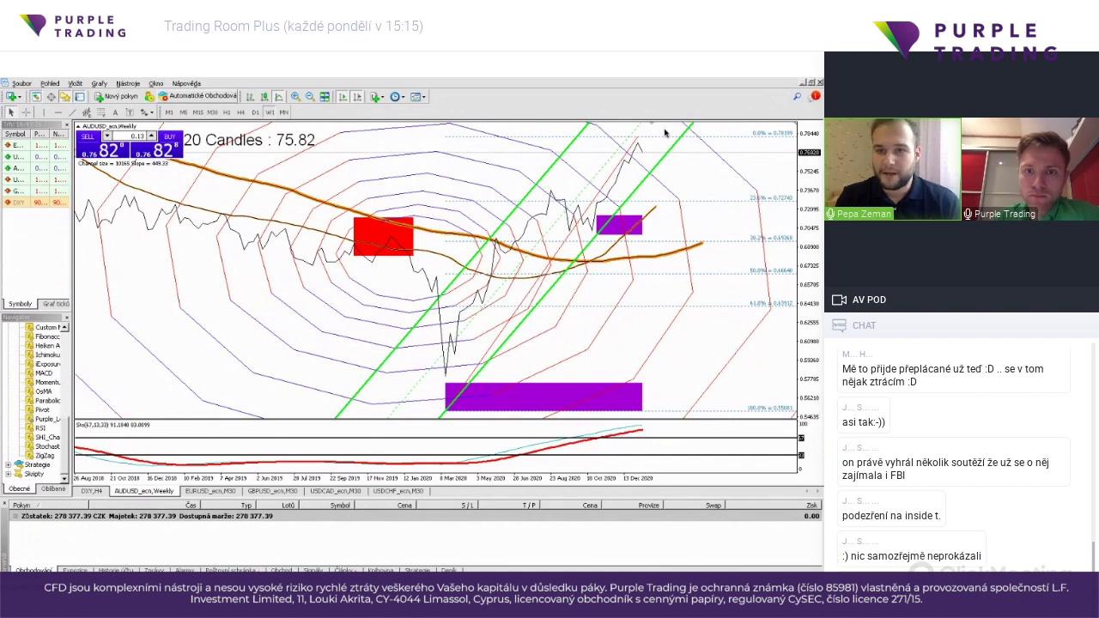
{"action": "mouse_move", "coordinate": [646, 156]}
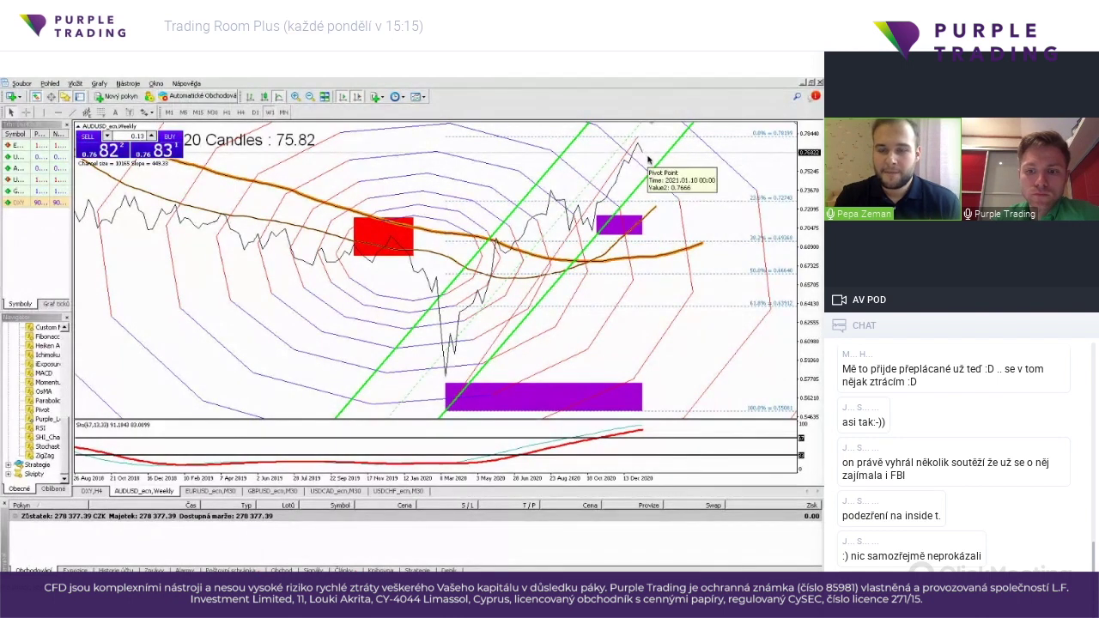
{"action": "left_click", "coordinate": [255, 113]}
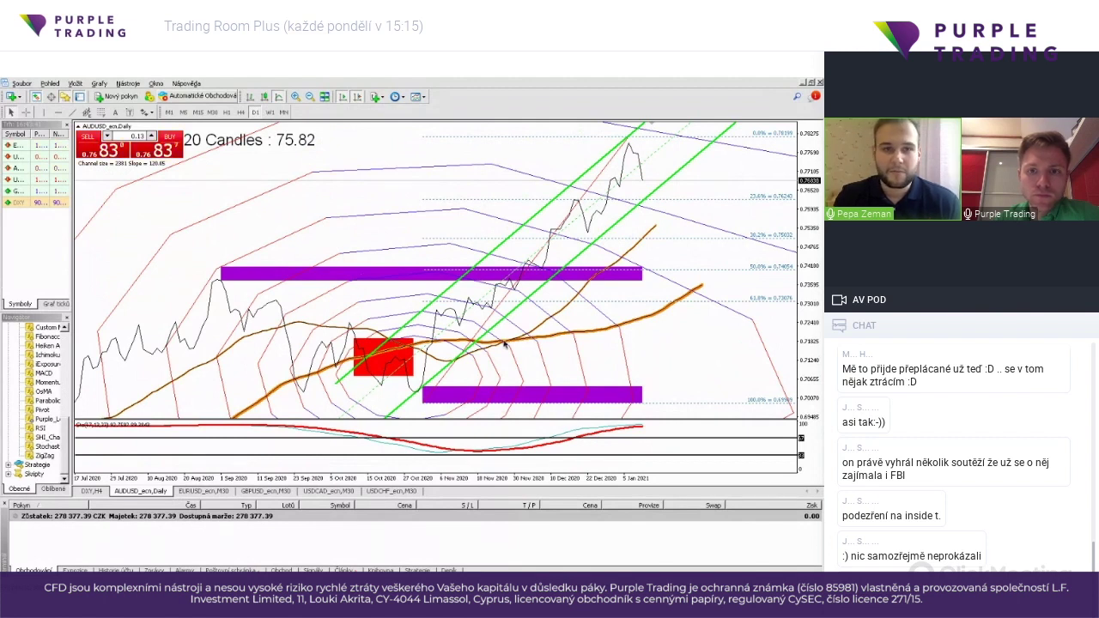
{"action": "left_click", "coordinate": [241, 114]}
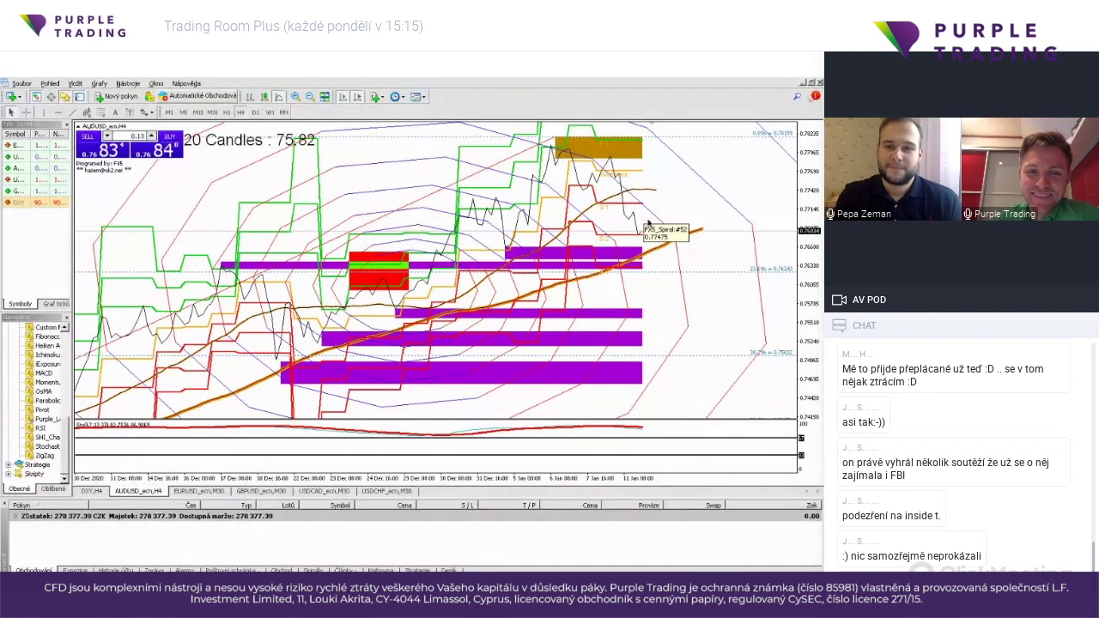
{"action": "key", "text": "ctrl+Right"}
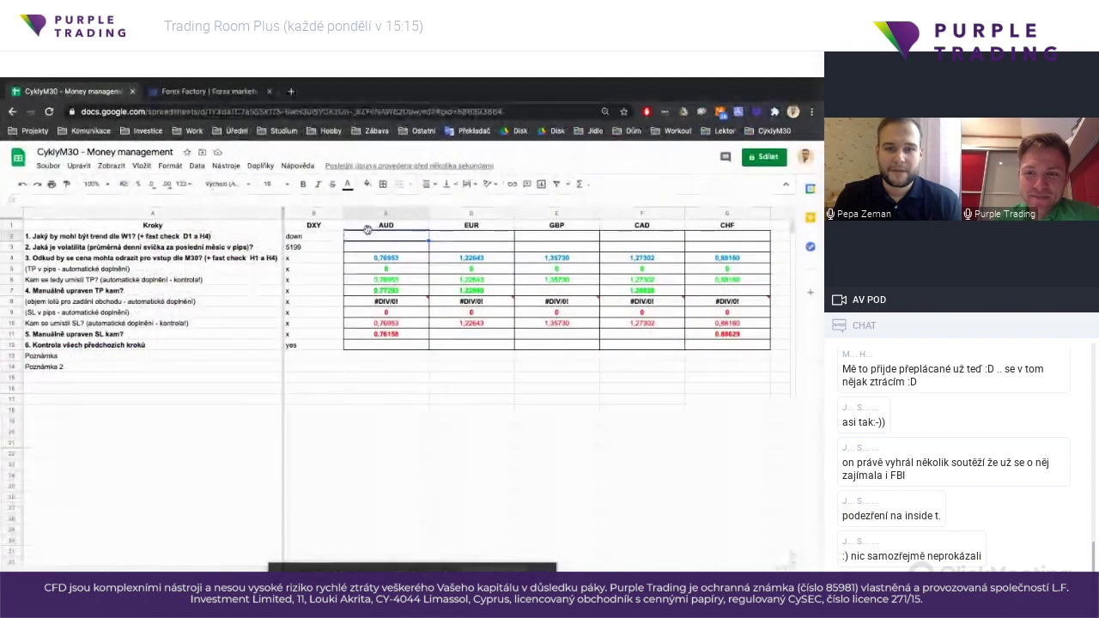
{"action": "type", "text": "up"}
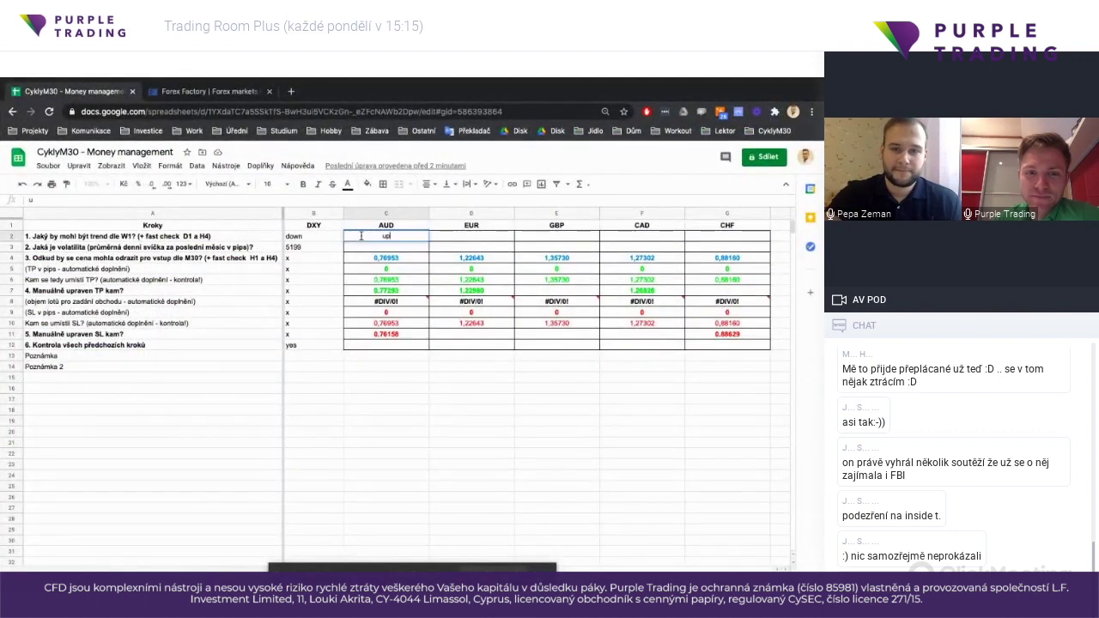
{"action": "key", "text": "Return"}
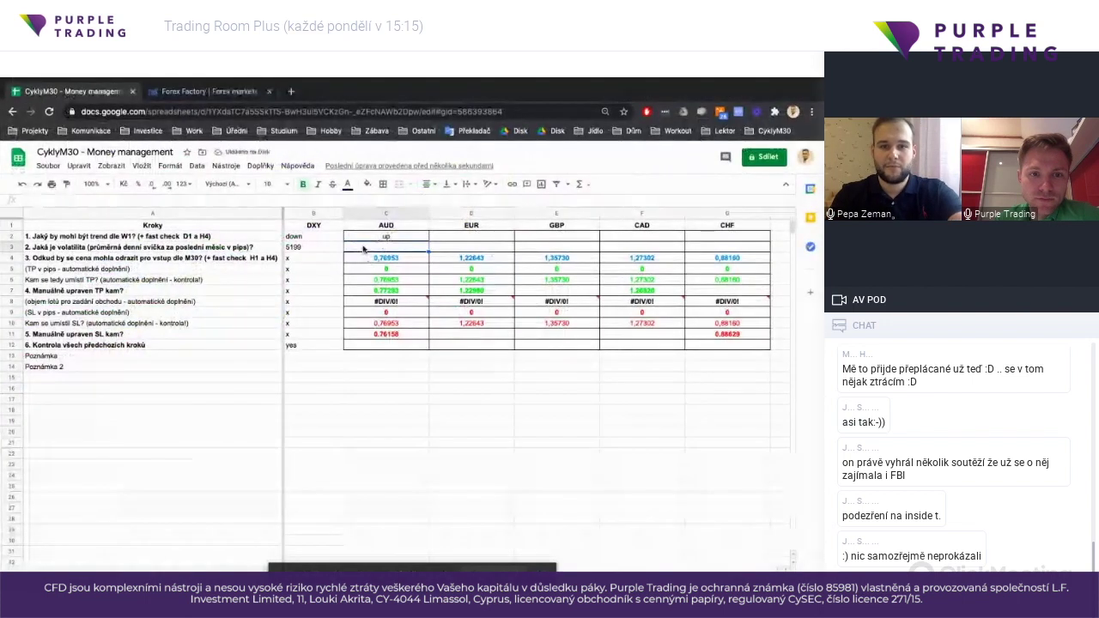
Step: Enter 75,82 as AUD's average daily volatility in pips, checking the figure against the AUDUSD chart in MetaTrader
{"action": "type", "text": "7"}
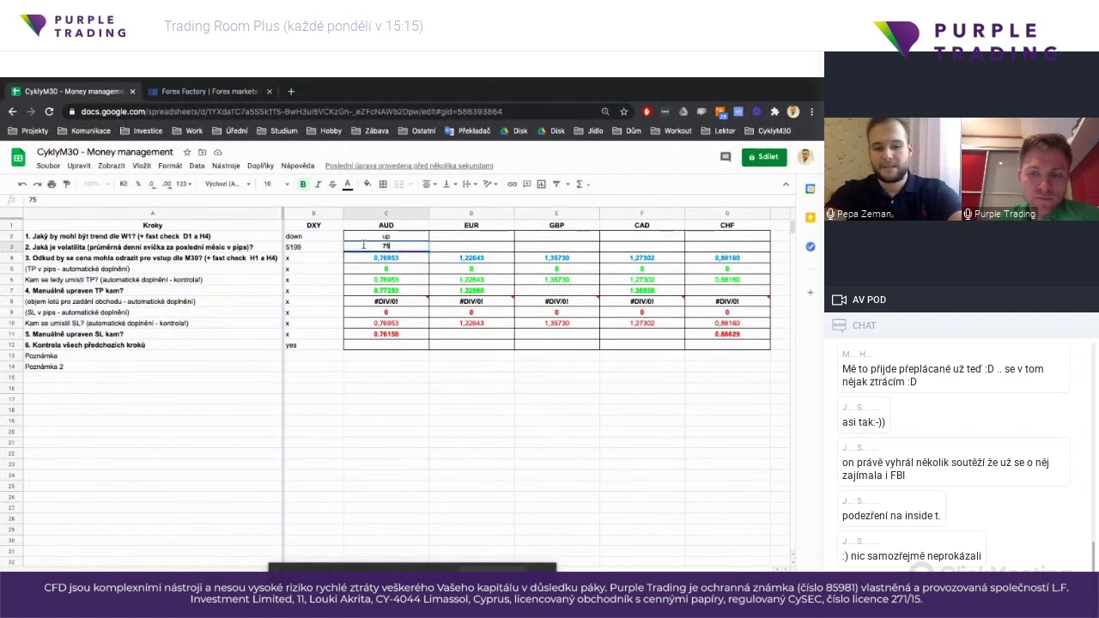
{"action": "type", "text": "5"}
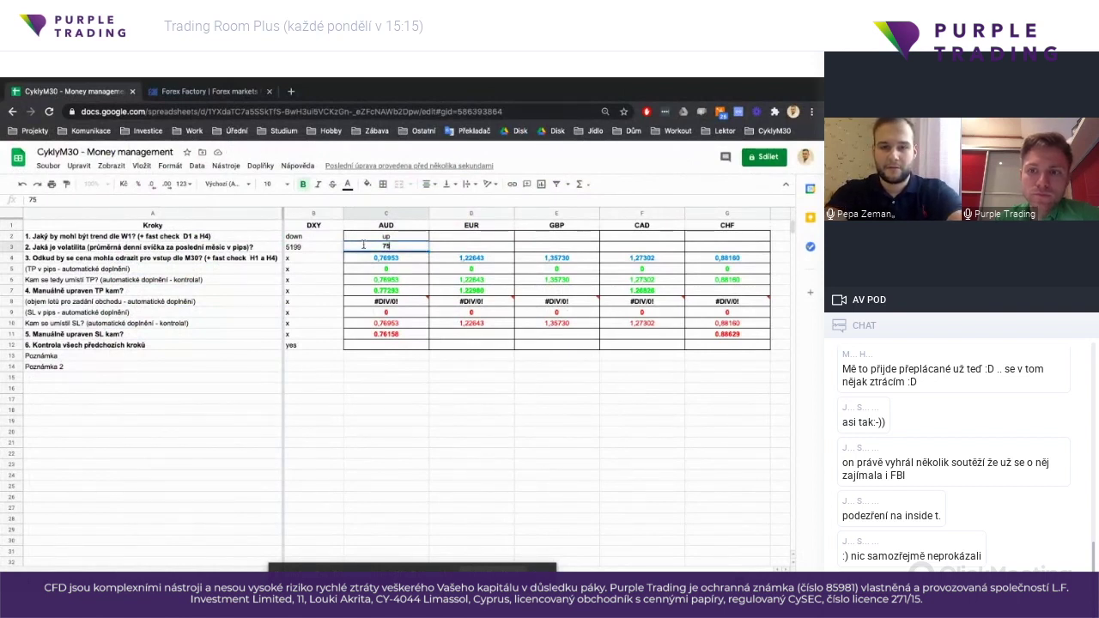
{"action": "type", "text": ","}
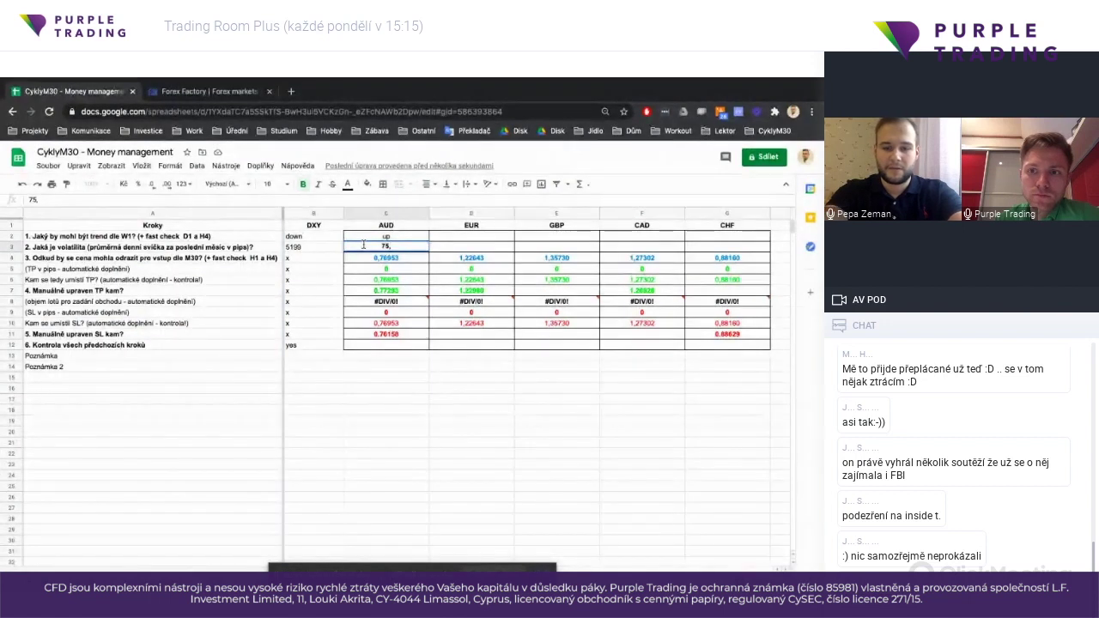
{"action": "key", "text": "ctrl+Left"}
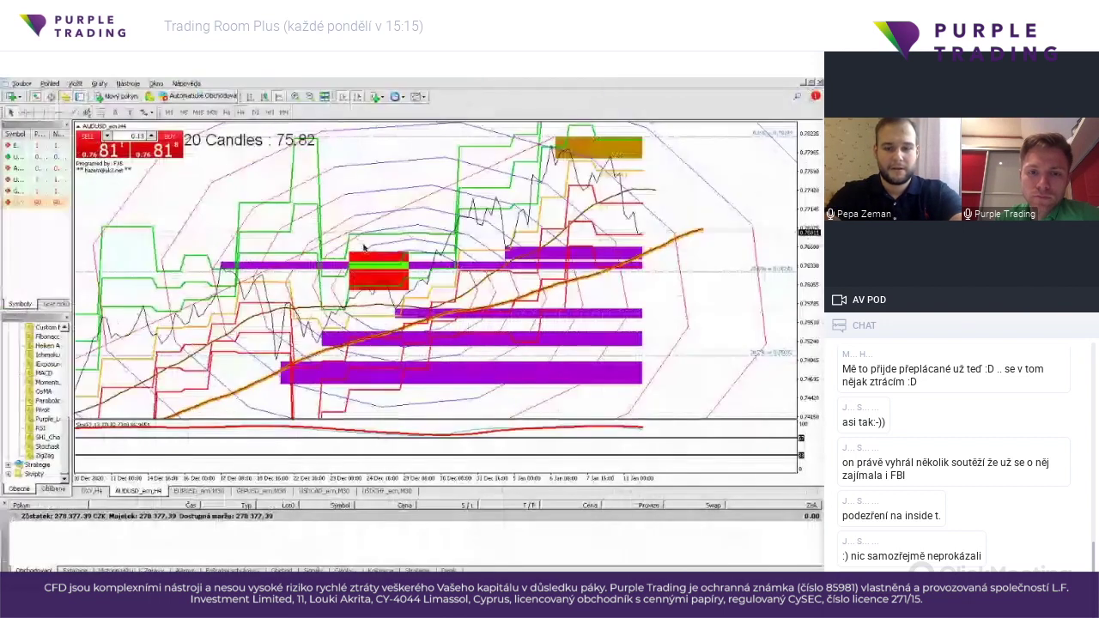
{"action": "key", "text": "ctrl+Right"}
{"action": "type", "text": "82"}
{"action": "key", "text": "Return"}
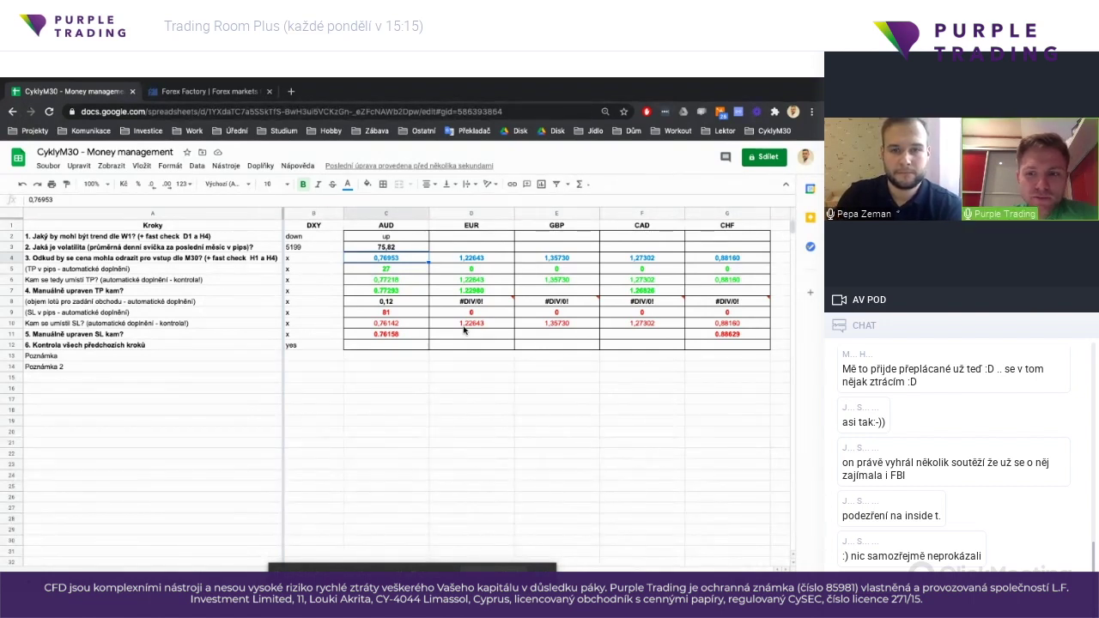
{"action": "key", "text": "ctrl+Left"}
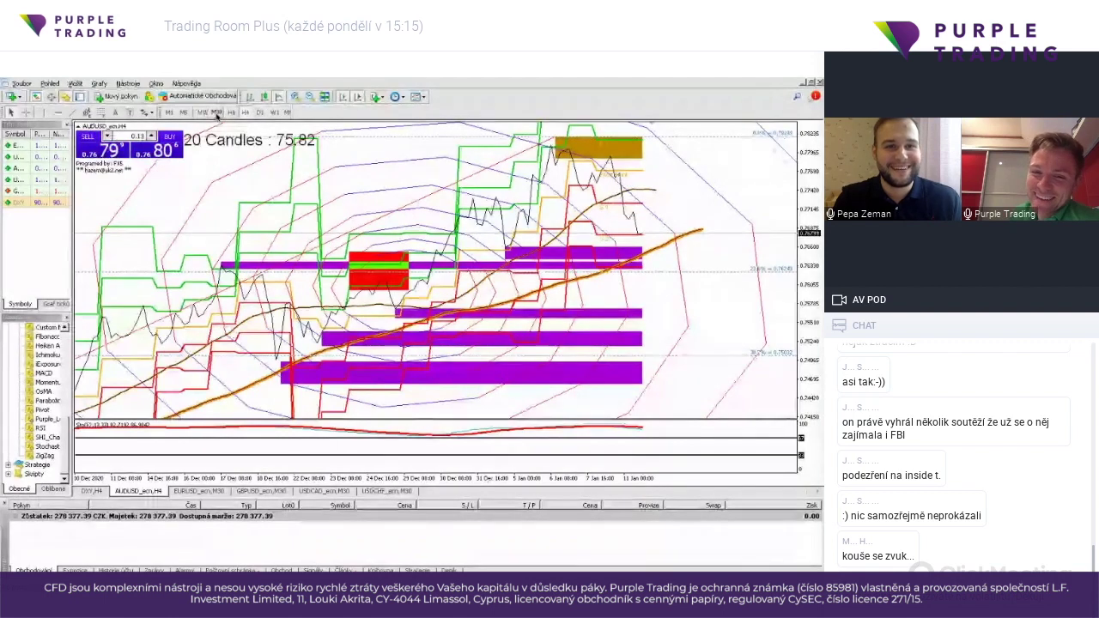
{"action": "left_click", "coordinate": [98, 84]}
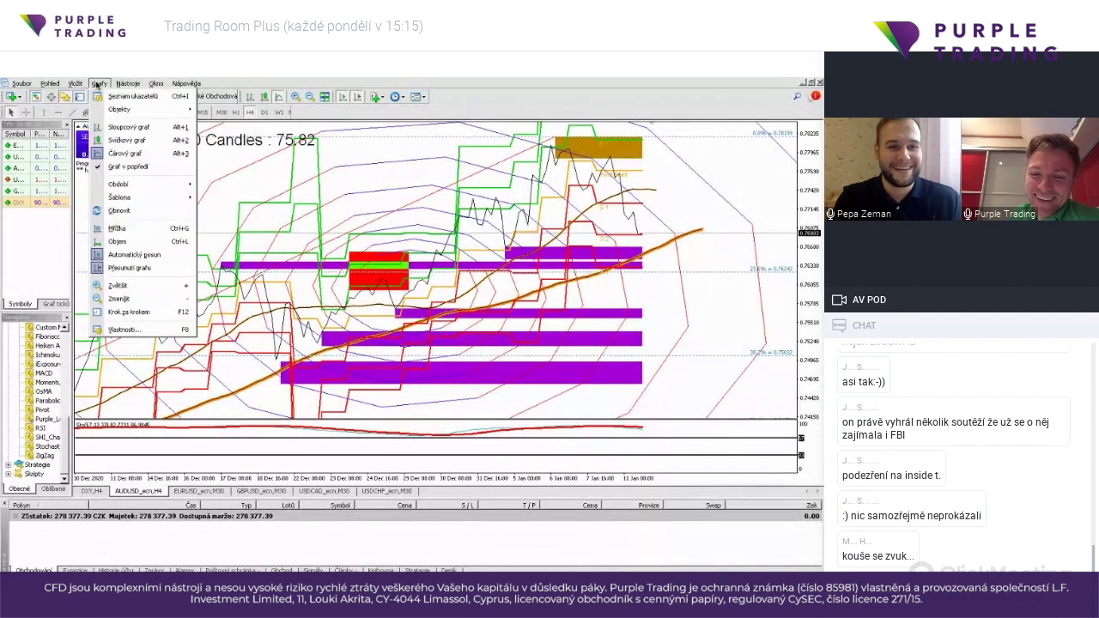
{"action": "mouse_move", "coordinate": [75, 83]}
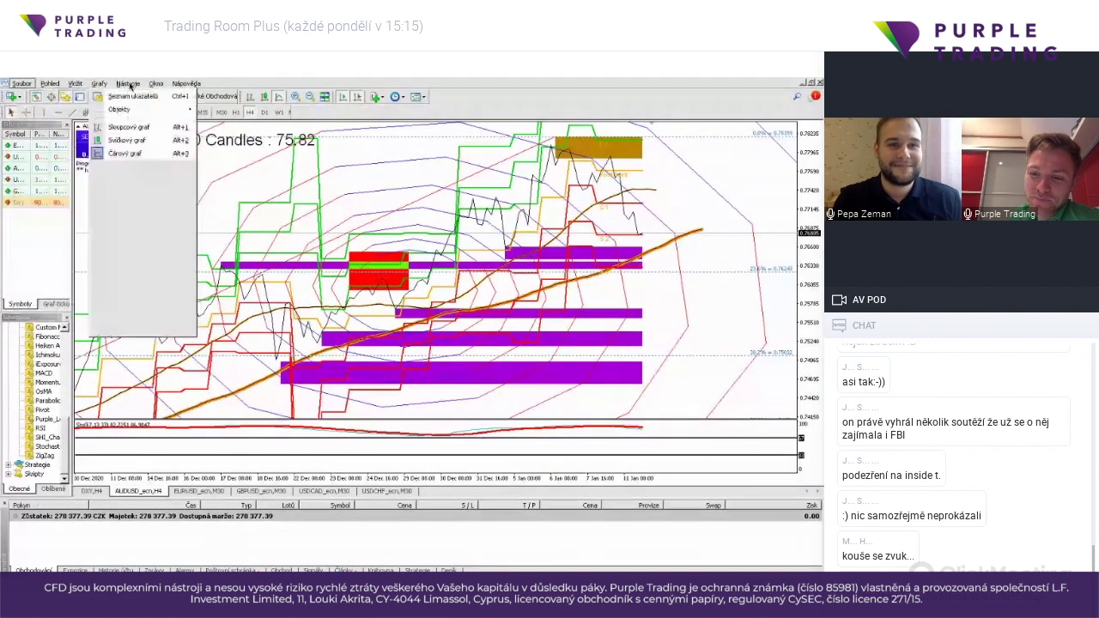
{"action": "mouse_move", "coordinate": [129, 84]}
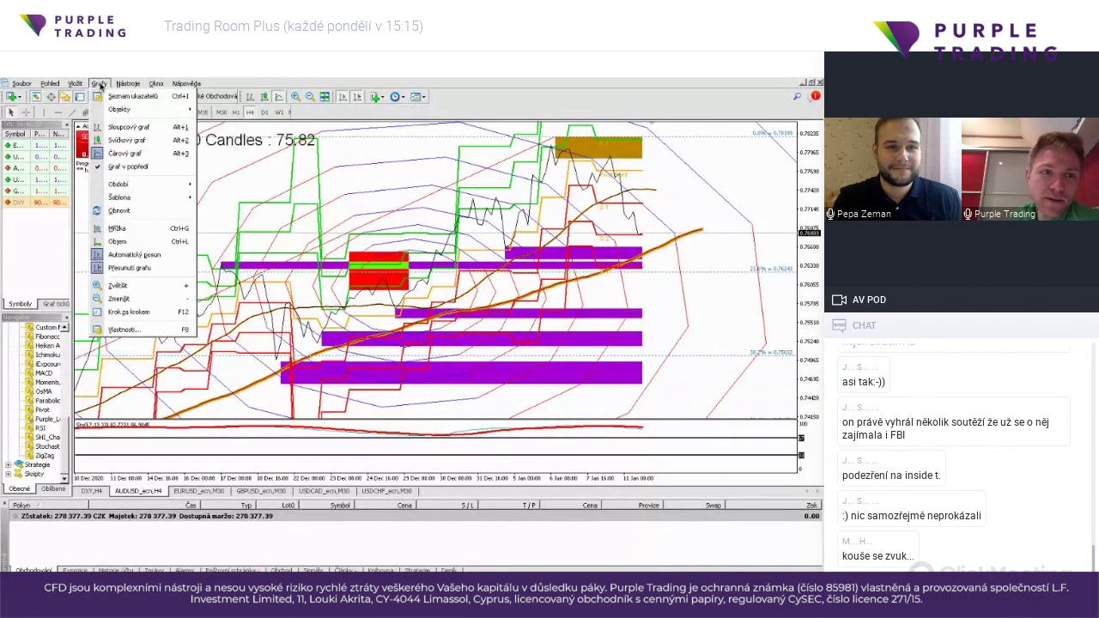
{"action": "left_click", "coordinate": [341, 173]}
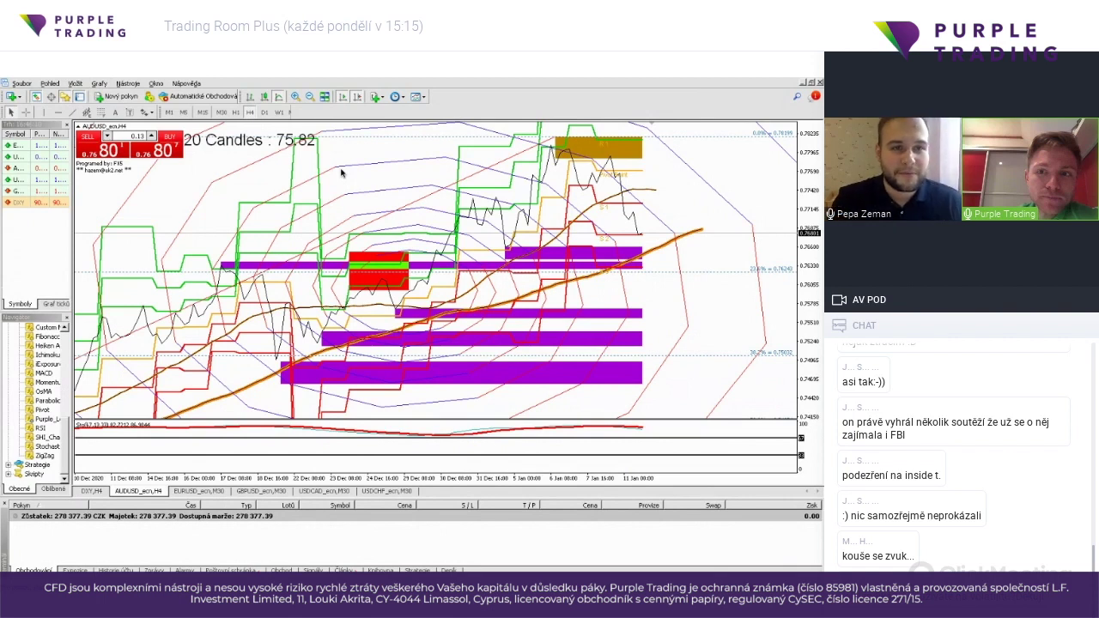
{"action": "key", "text": "alt+t"}
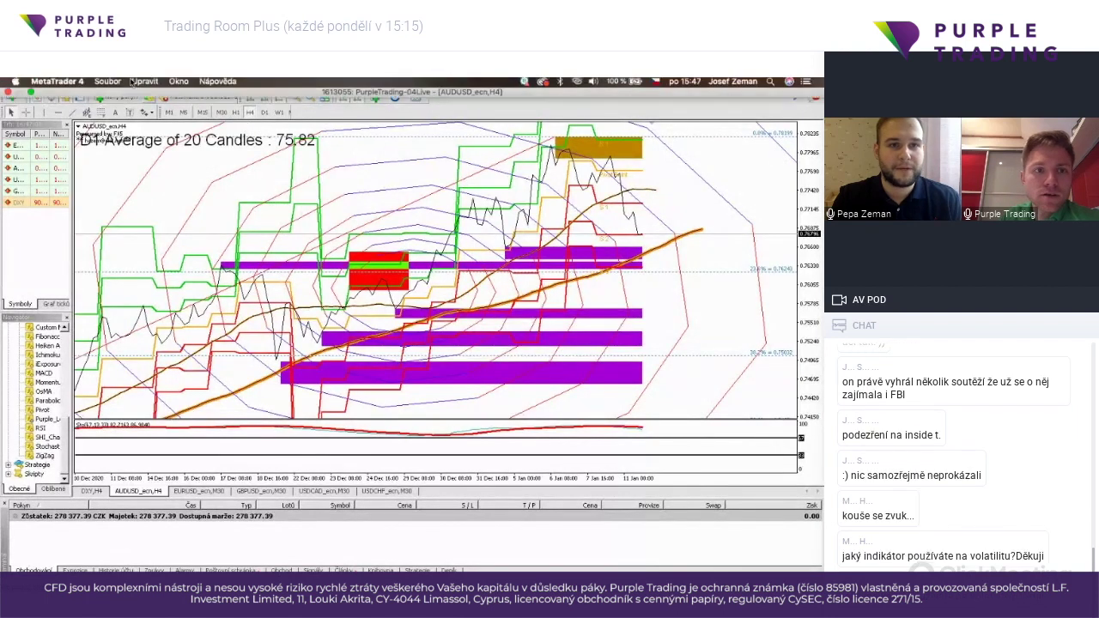
{"action": "left_click", "coordinate": [137, 81]}
{"action": "left_click", "coordinate": [137, 82]}
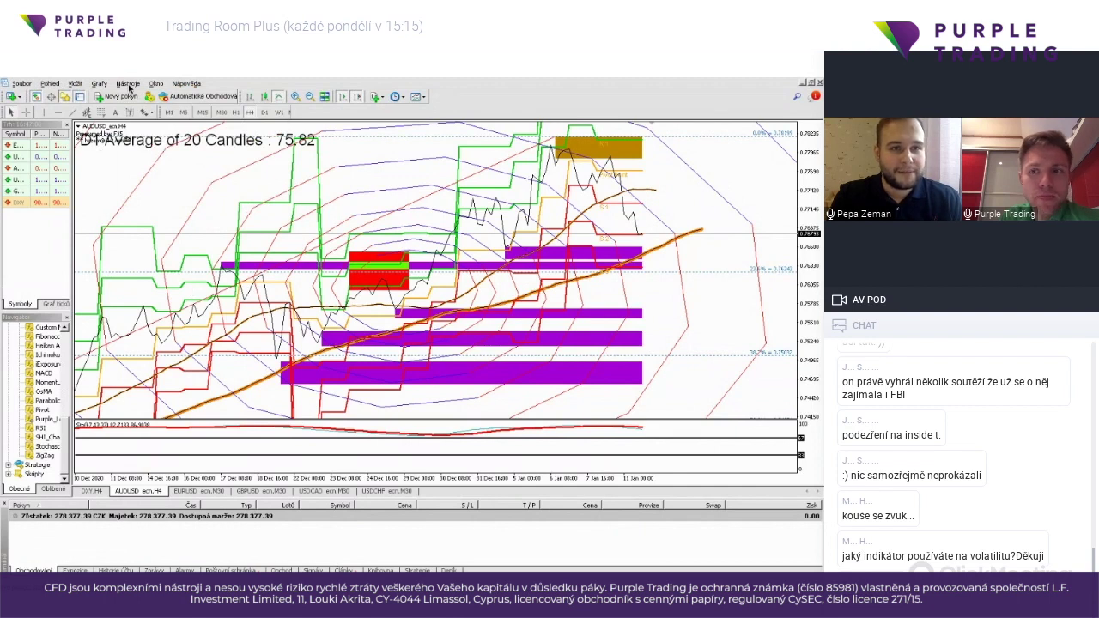
{"action": "left_click", "coordinate": [50, 84]}
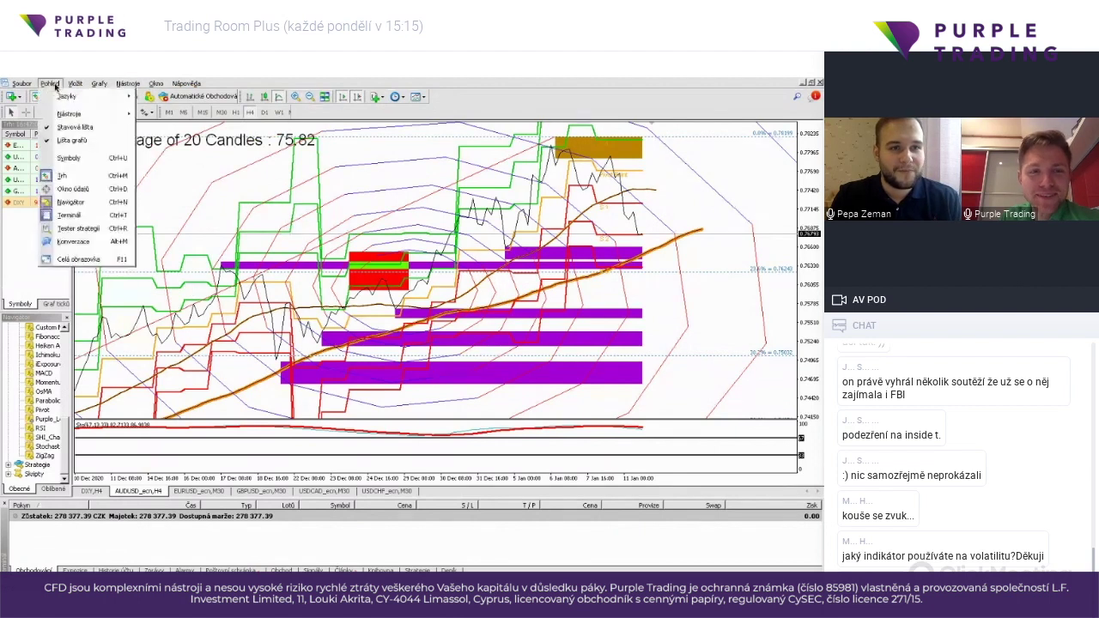
{"action": "mouse_move", "coordinate": [69, 114]}
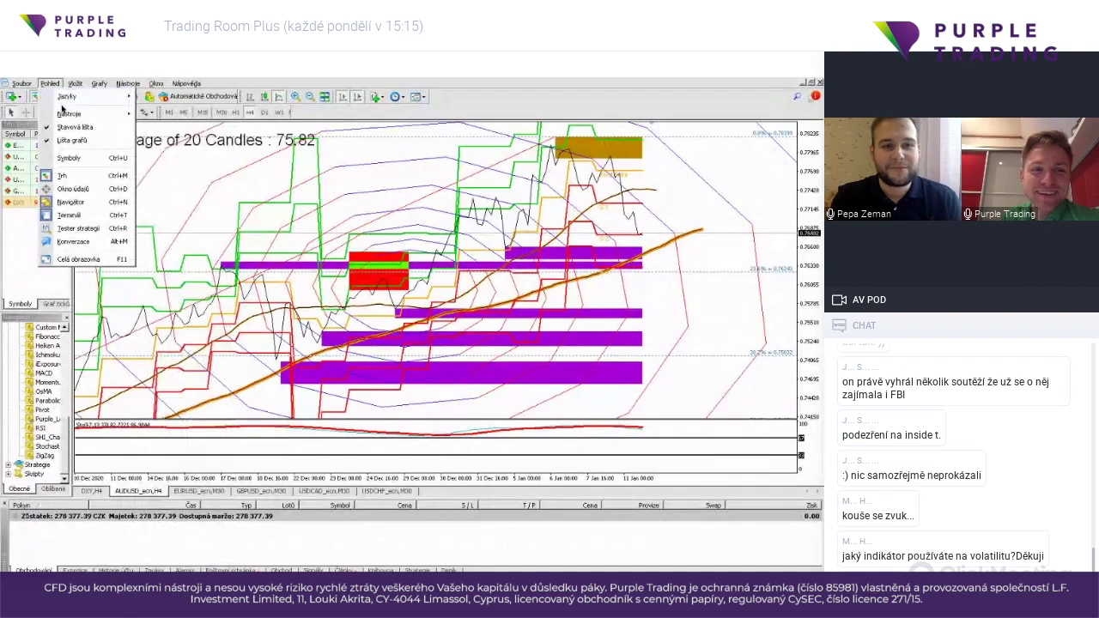
{"action": "left_click", "coordinate": [212, 231]}
{"action": "mouse_move", "coordinate": [17, 86]}
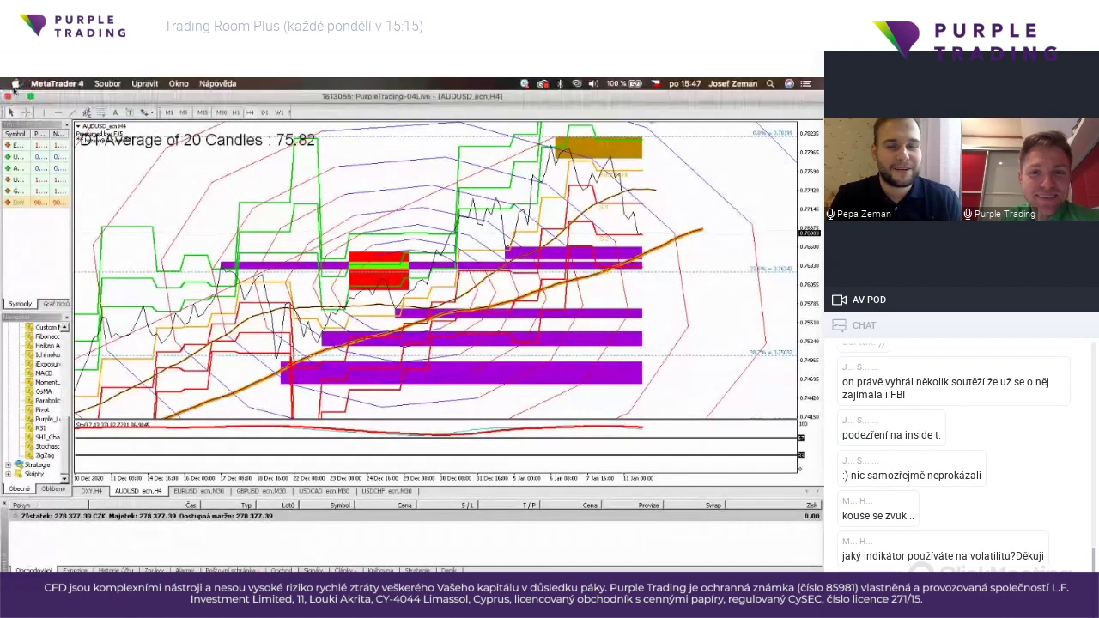
Step: Reopen MetaTrader from the desktop in full screen and set the AUDUSD chart to the 30-minute timeframe
{"action": "left_click", "coordinate": [6, 96]}
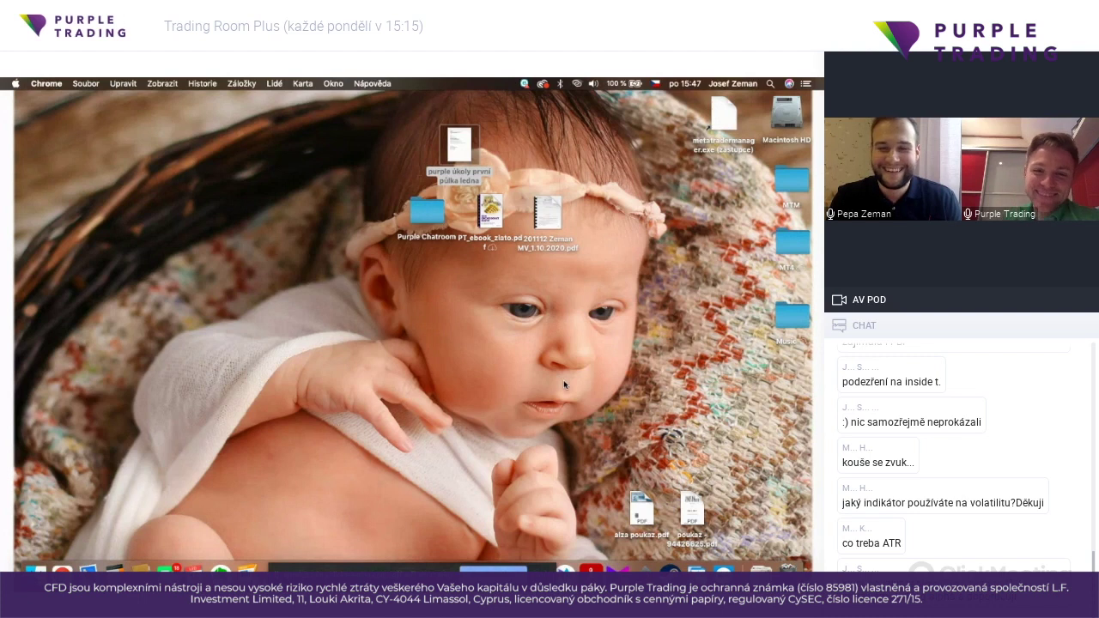
{"action": "key", "text": "ctrl+Right"}
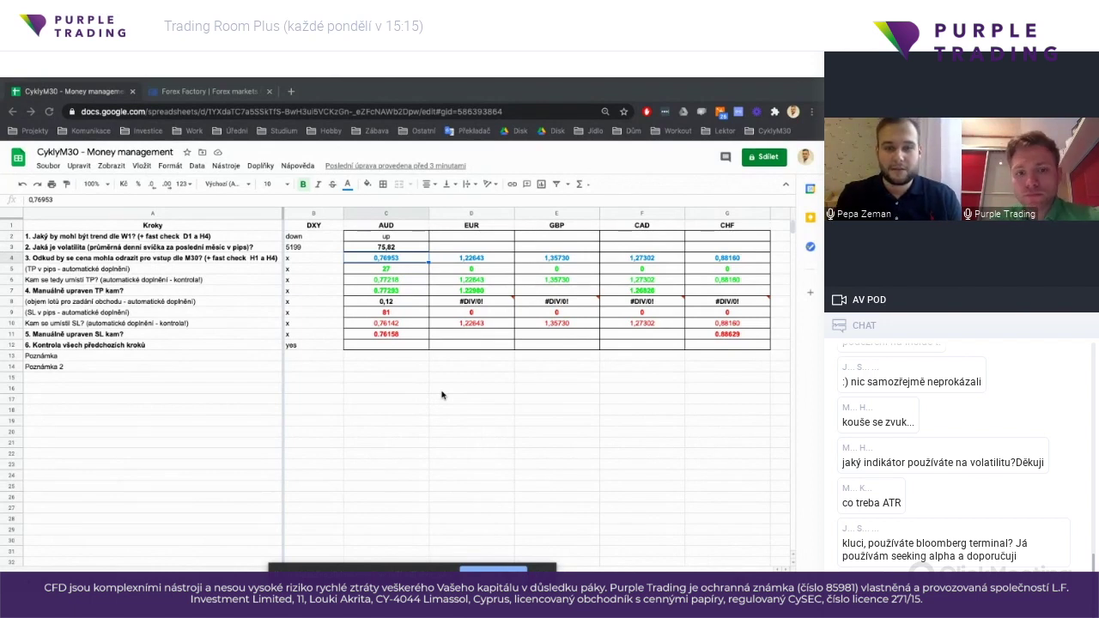
{"action": "key", "text": "ctrl+Left"}
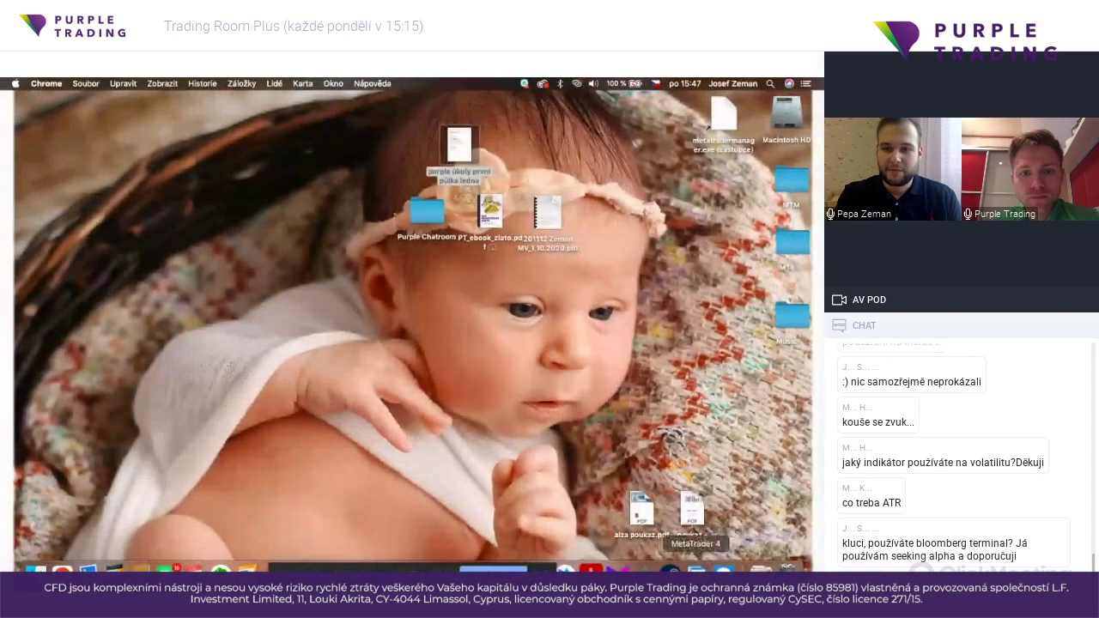
{"action": "left_click", "coordinate": [696, 568]}
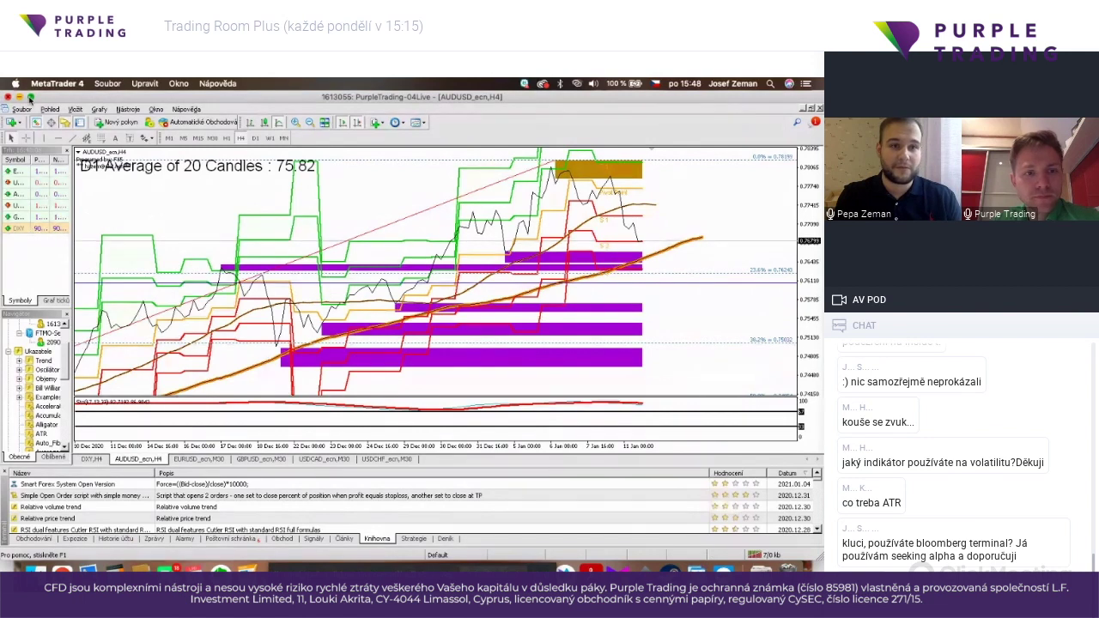
{"action": "left_click", "coordinate": [30, 97]}
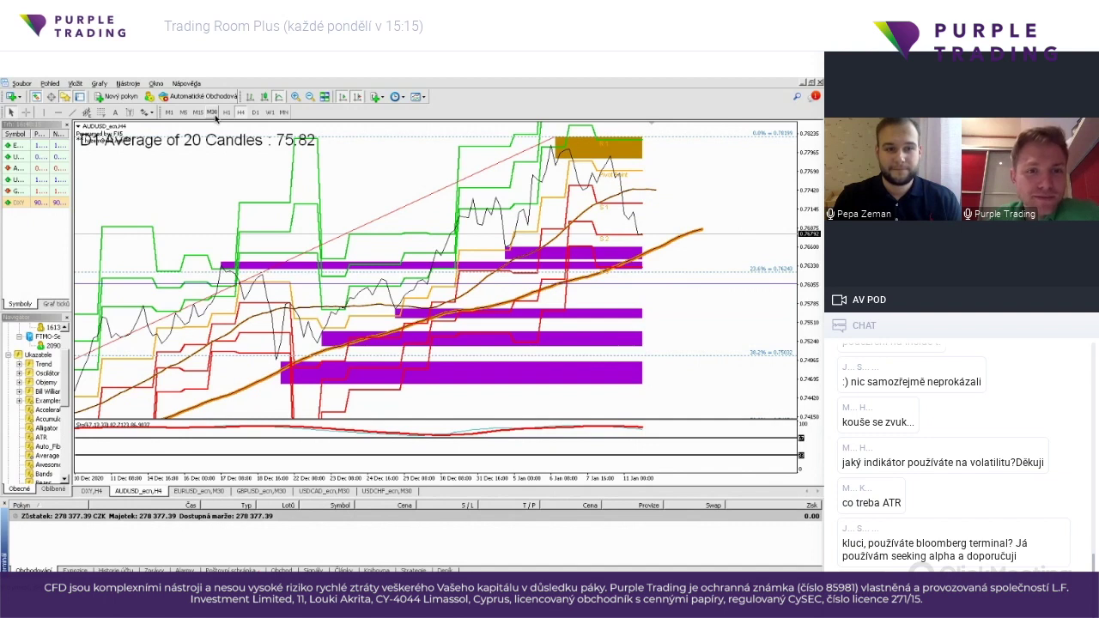
{"action": "left_click", "coordinate": [214, 114]}
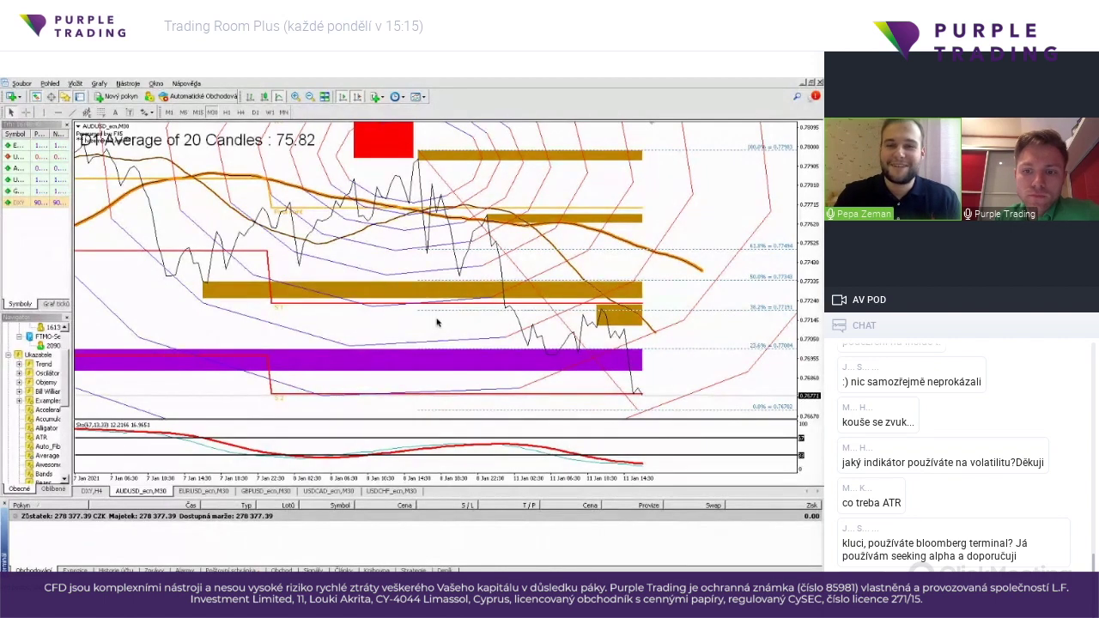
Step: Compare AUD's entry and take-profit rows in the CyklyM30 sheet with the purple support zone on MetaTrader's AUDUSD 30-minute chart
{"action": "key", "text": "ctrl+Right"}
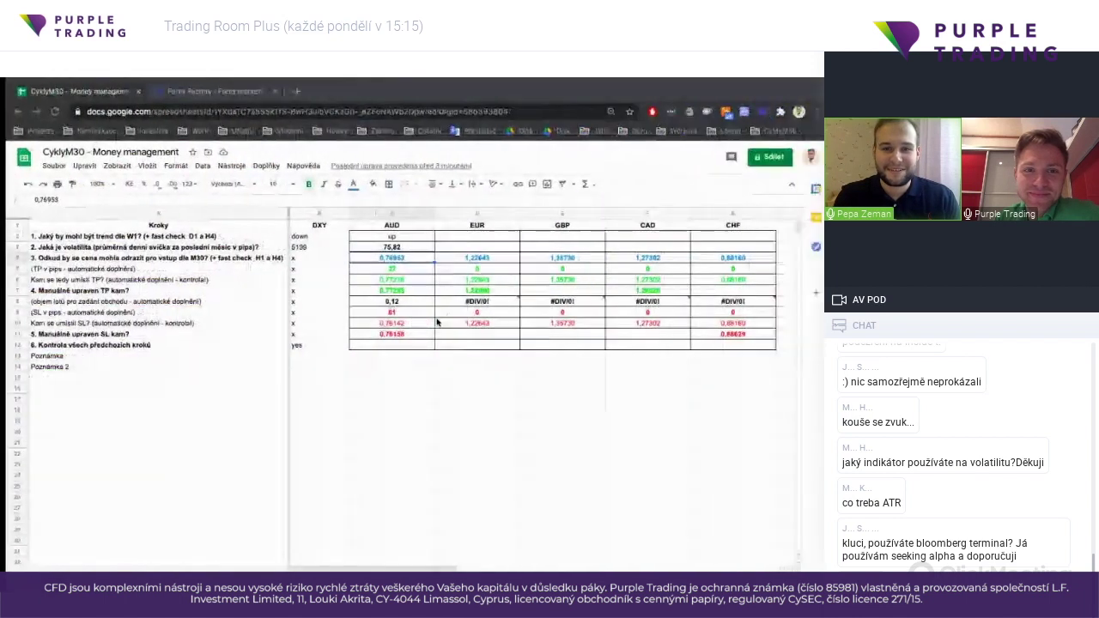
{"action": "key", "text": "ctrl+Left"}
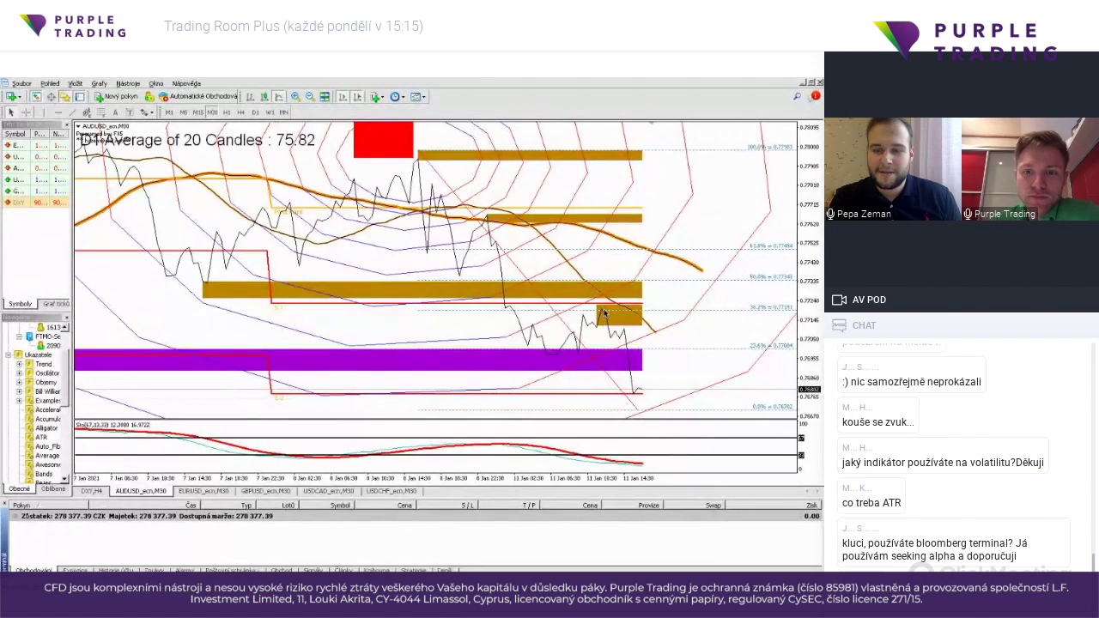
{"action": "right_click", "coordinate": [644, 347]}
{"action": "left_click", "coordinate": [642, 347]}
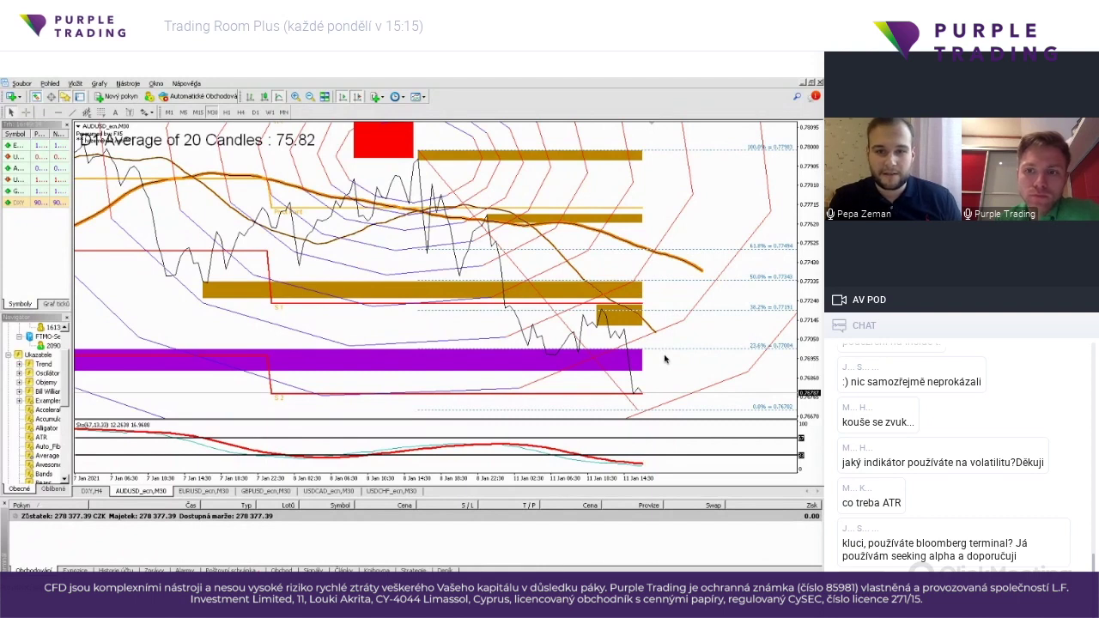
{"action": "key", "text": "alt+Tab"}
{"action": "key", "text": "alt+Tab"}
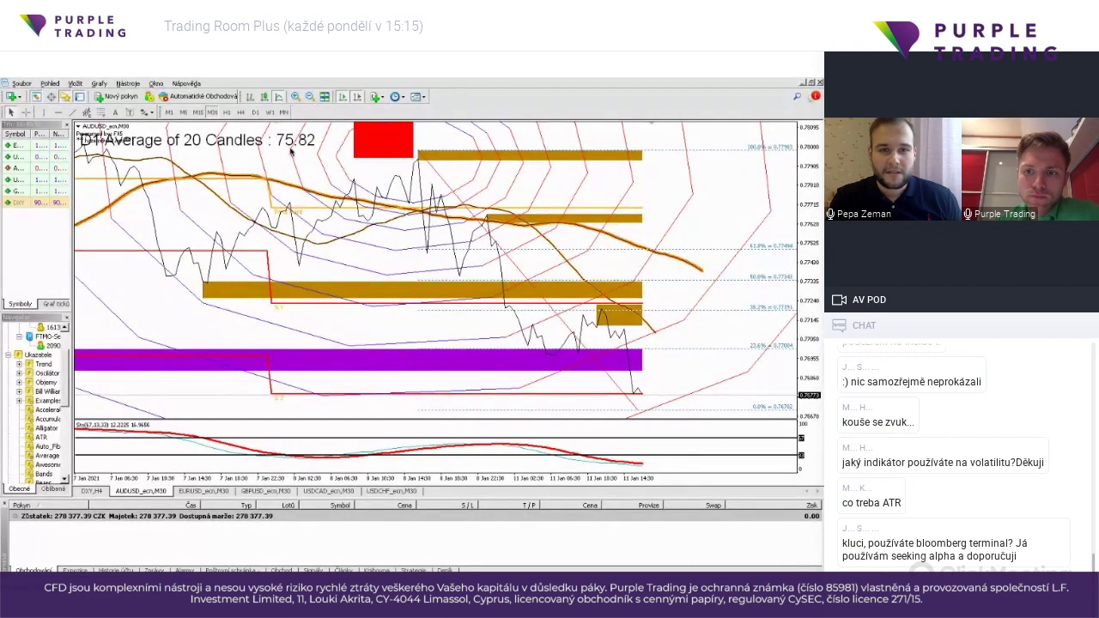
{"action": "key", "text": "alt+Tab"}
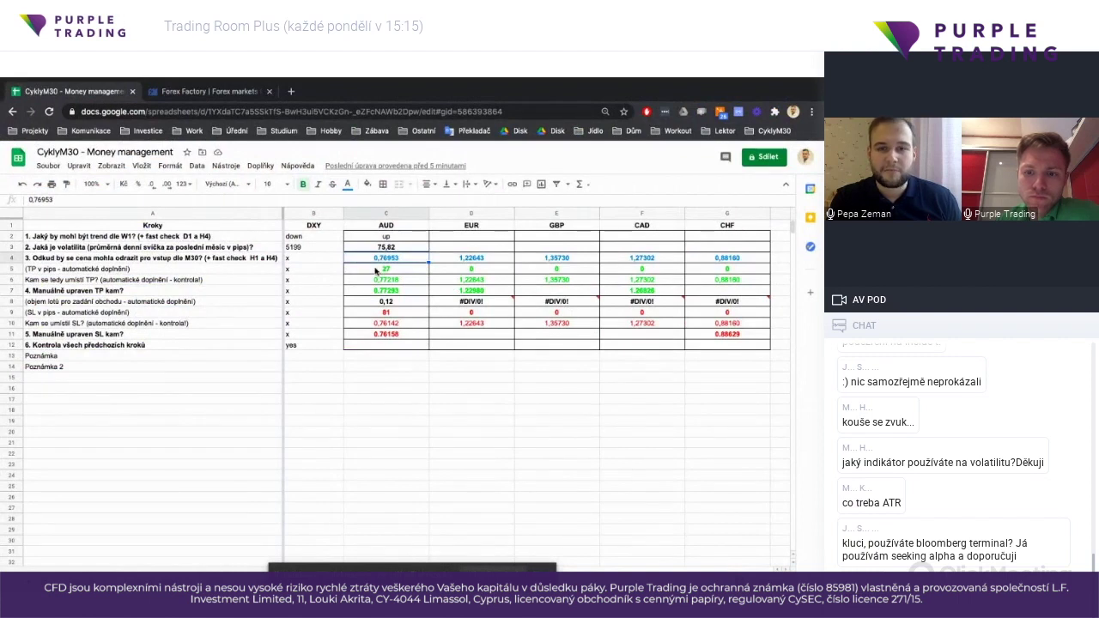
{"action": "key", "text": "ctrl+Left"}
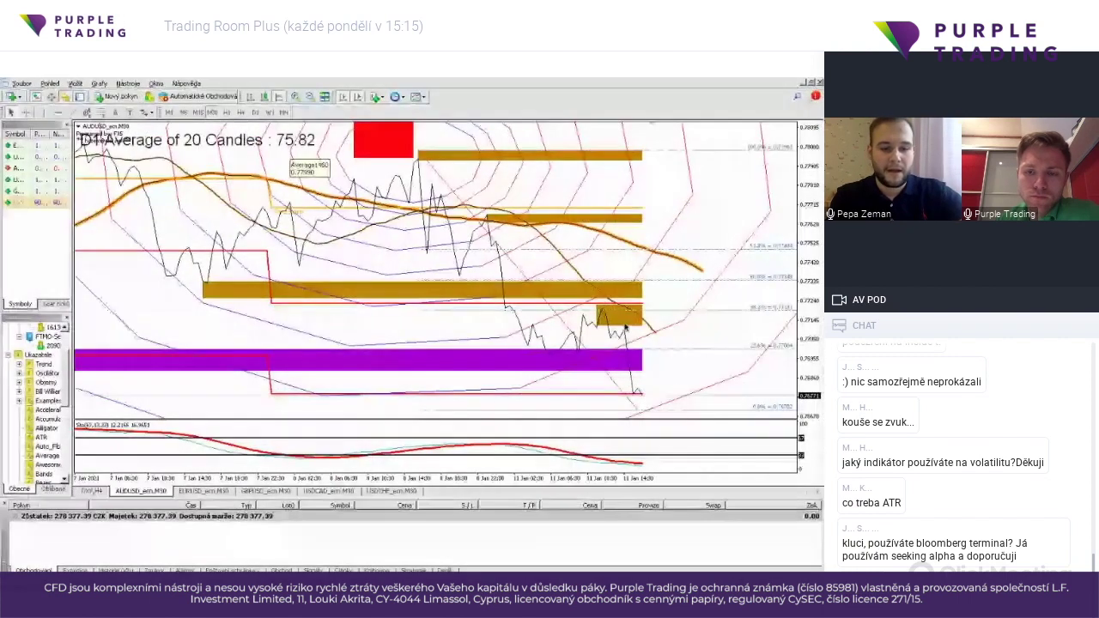
Step: Measure the distance on the AUDUSD 30-minute chart from the purple zone's upper edge up to the long ochre zone near the 50% level
{"action": "middle_click", "coordinate": [654, 352]}
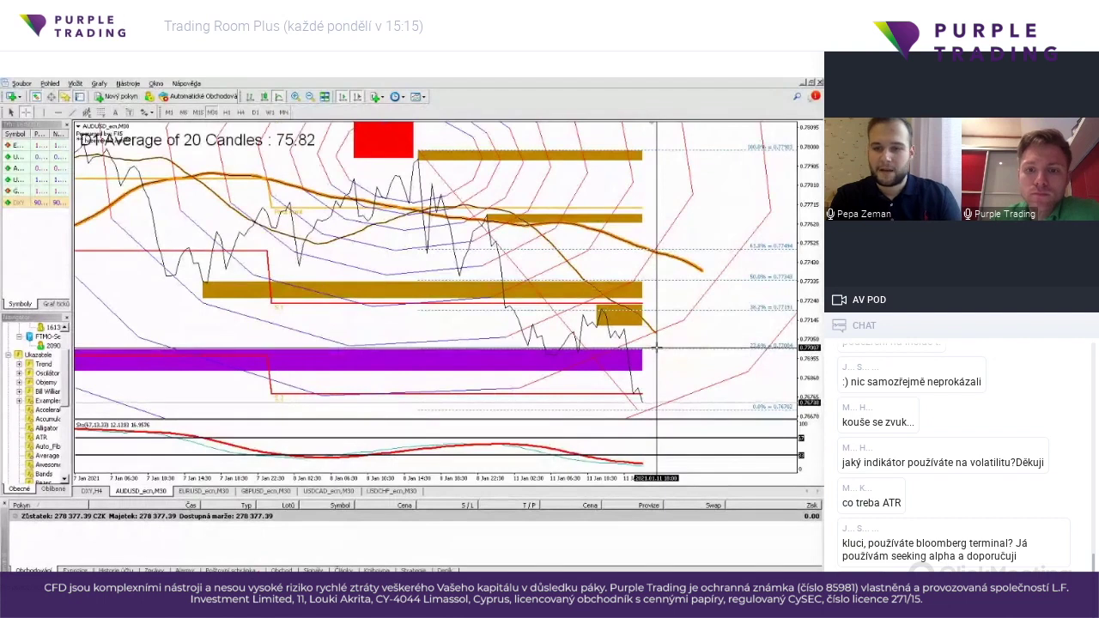
{"action": "left_click_drag", "start_coordinate": [656, 347], "coordinate": [644, 286]}
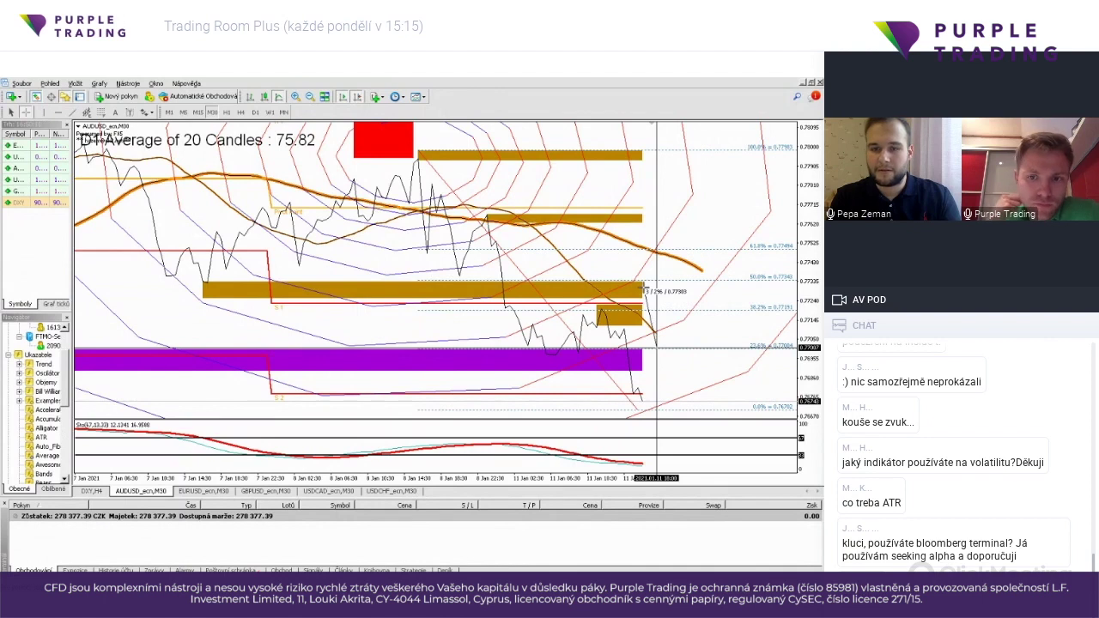
{"action": "mouse_move", "coordinate": [646, 292]}
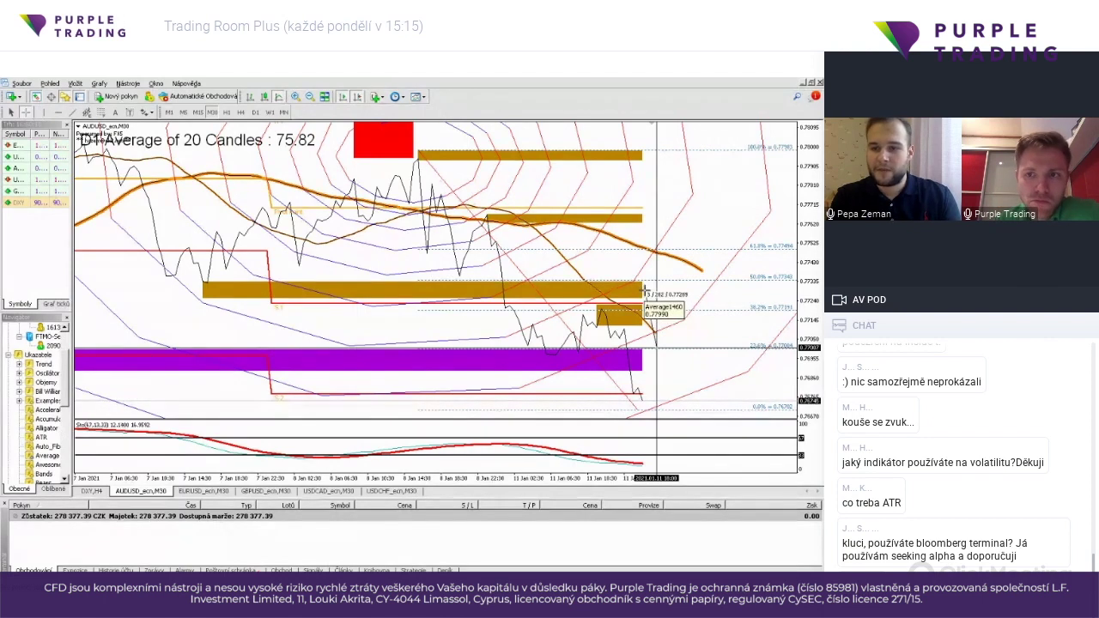
{"action": "mouse_move", "coordinate": [646, 292]}
{"action": "left_mouse_down"}
{"action": "mouse_move", "coordinate": [750, 287]}
{"action": "mouse_move", "coordinate": [659, 305]}
{"action": "mouse_move", "coordinate": [653, 295]}
{"action": "left_mouse_up"}
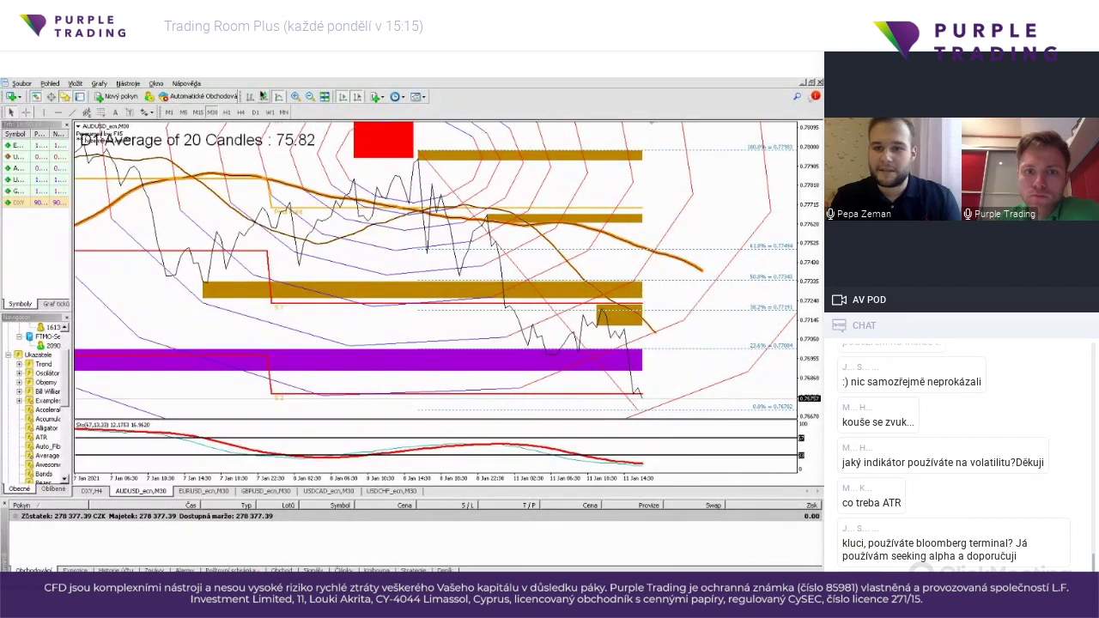
Step: Show AUDUSD as candlesticks, measure the same distance between the purple and ochre zones again, and return to the line chart
{"action": "left_click", "coordinate": [264, 96]}
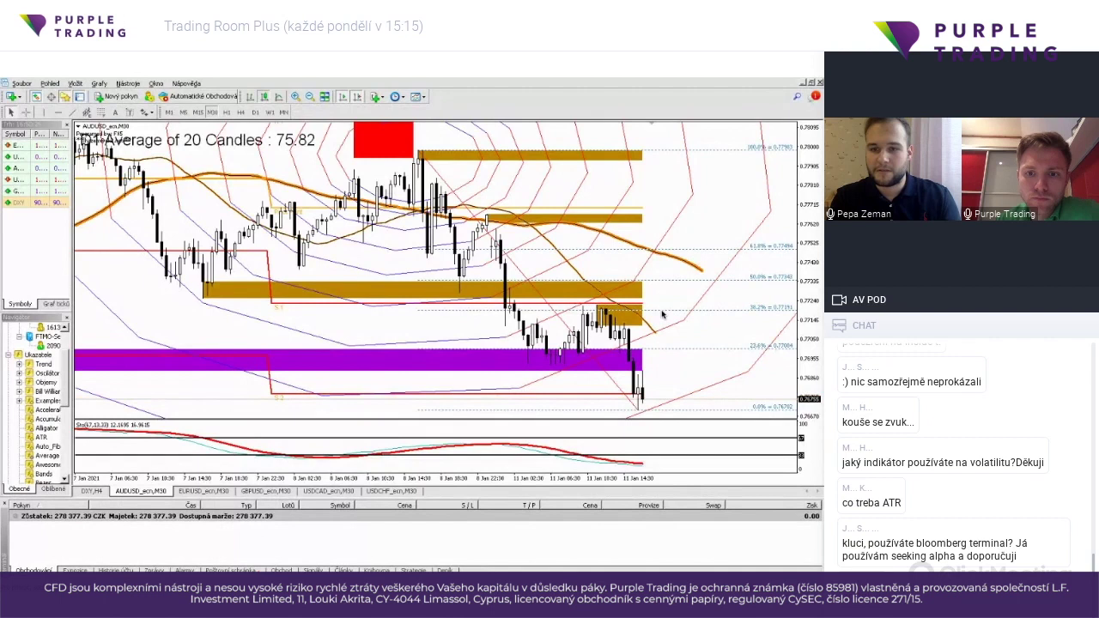
{"action": "middle_click", "coordinate": [669, 347]}
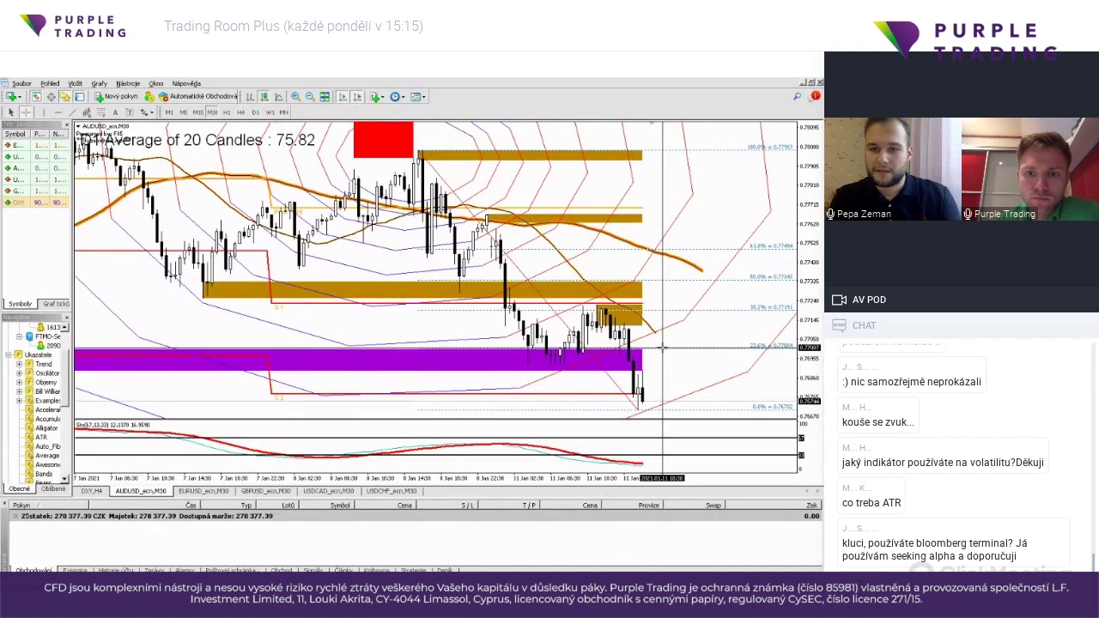
{"action": "left_click_drag", "start_coordinate": [662, 347], "coordinate": [640, 288]}
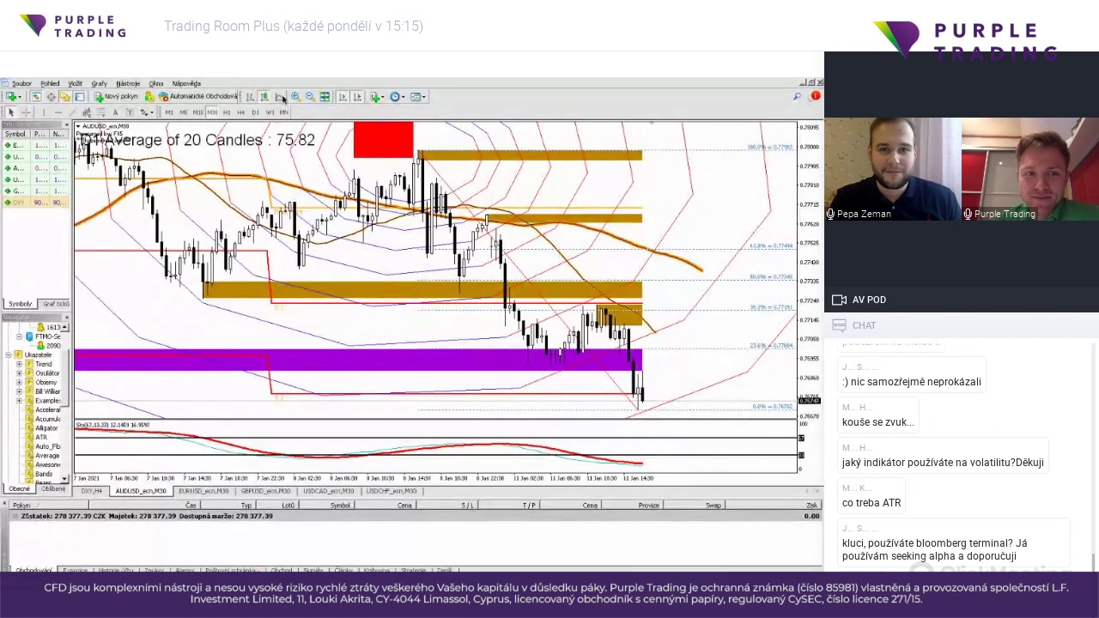
{"action": "left_click", "coordinate": [281, 97]}
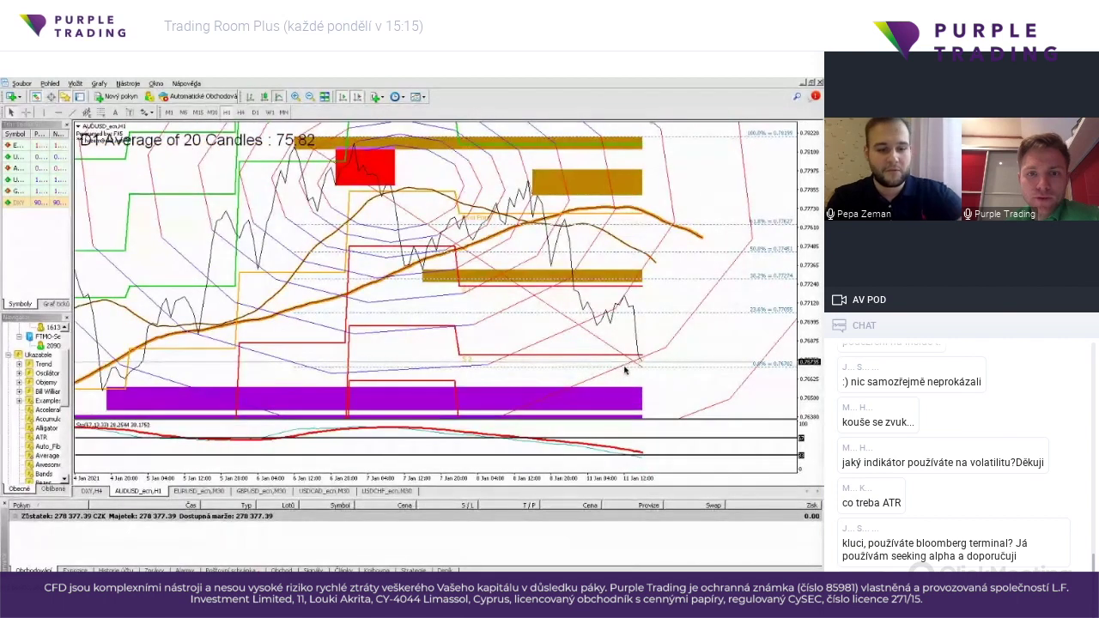
Step: Mark the purple support zone's upper edge on the AUDUSD H1 chart with a horizontal line at about 0.7657, checking it against the candlesticks
{"action": "mouse_move", "coordinate": [615, 386]}
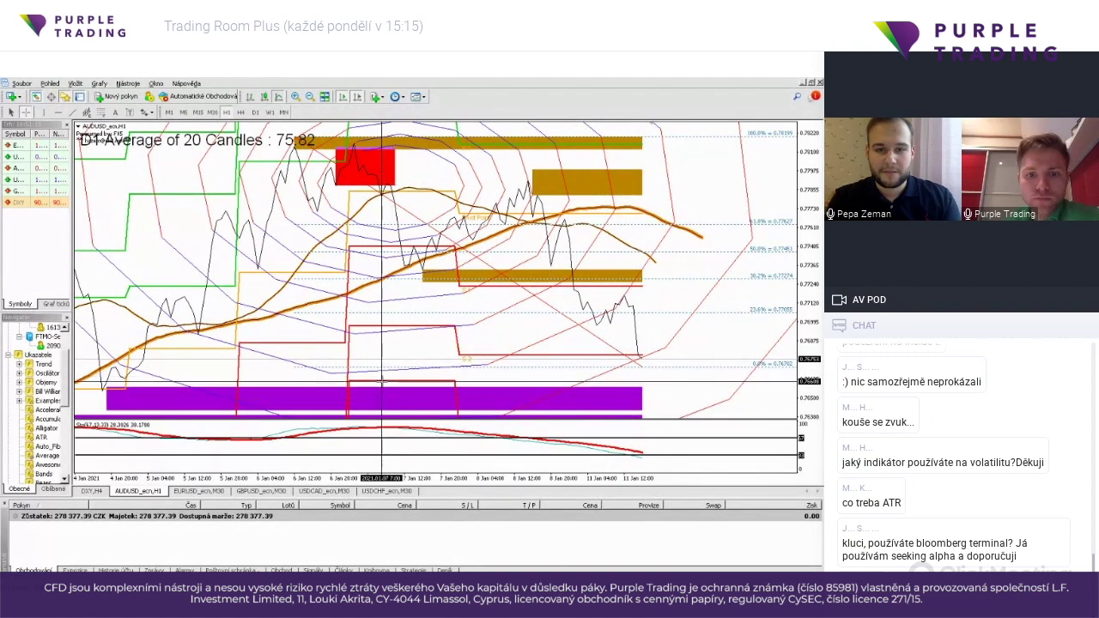
{"action": "left_click", "coordinate": [440, 378]}
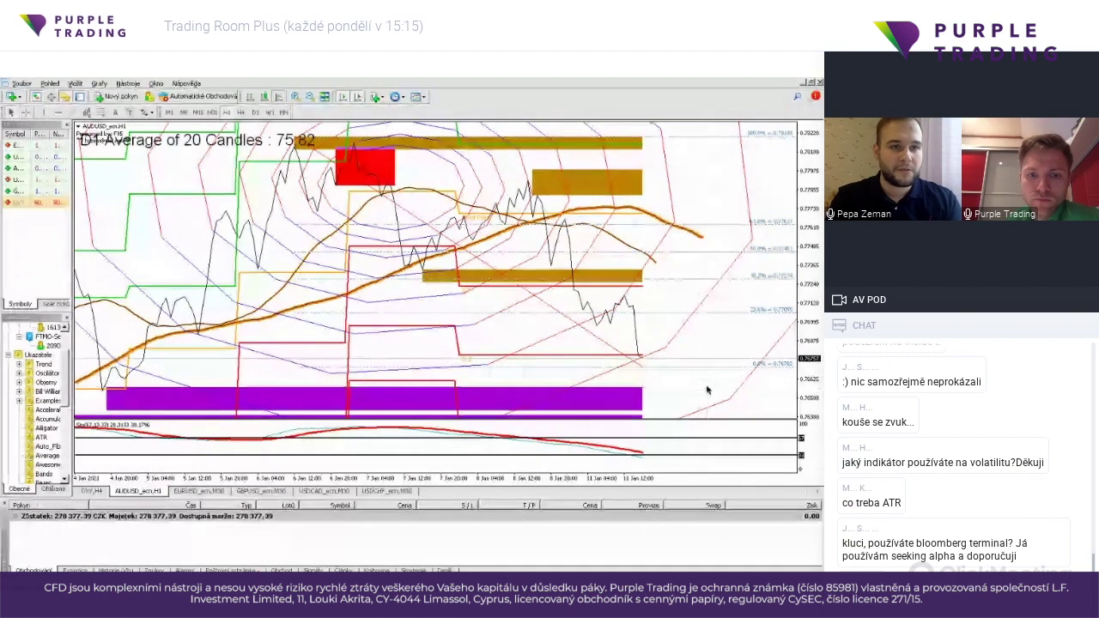
{"action": "left_click", "coordinate": [57, 114]}
{"action": "left_click_drag", "start_coordinate": [680, 380], "coordinate": [683, 386]}
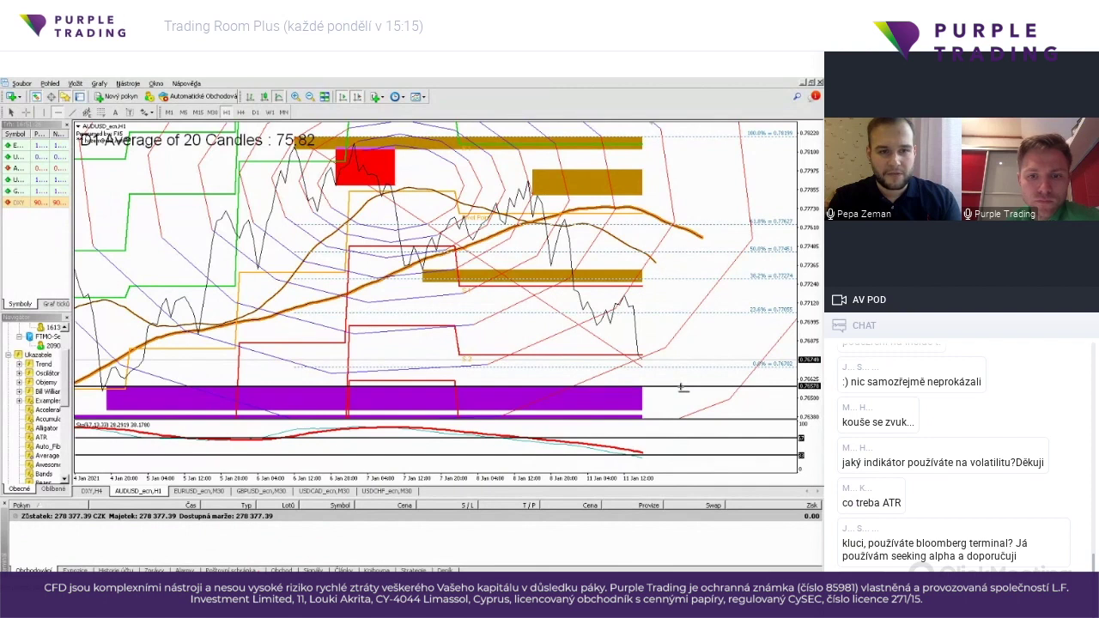
{"action": "left_click_drag", "start_coordinate": [683, 388], "coordinate": [683, 388]}
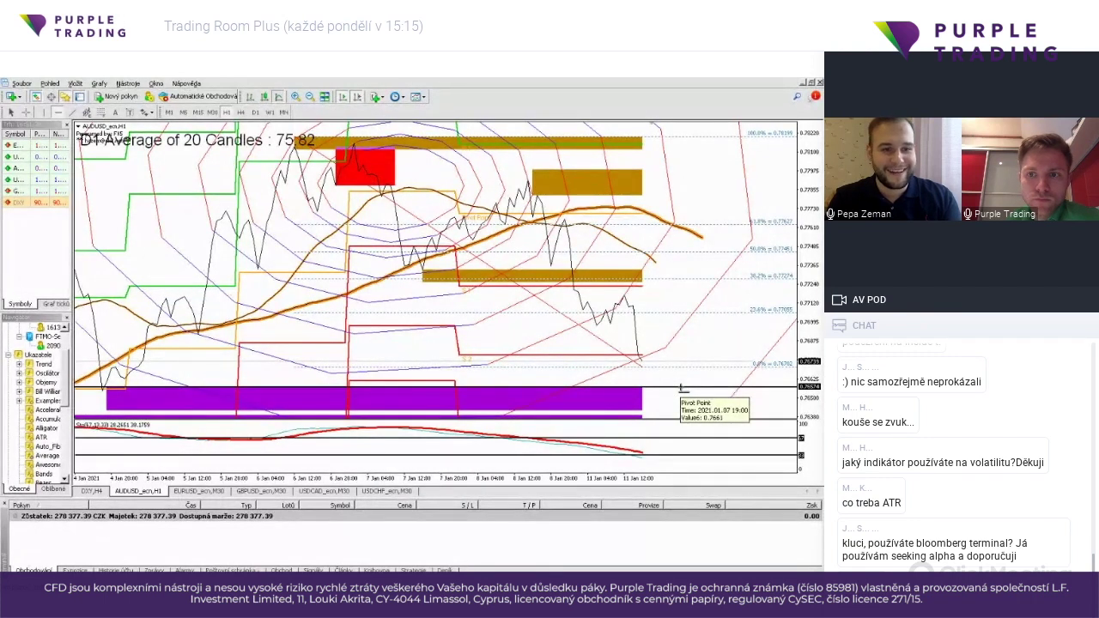
{"action": "left_click_drag", "start_coordinate": [682, 388], "coordinate": [679, 389]}
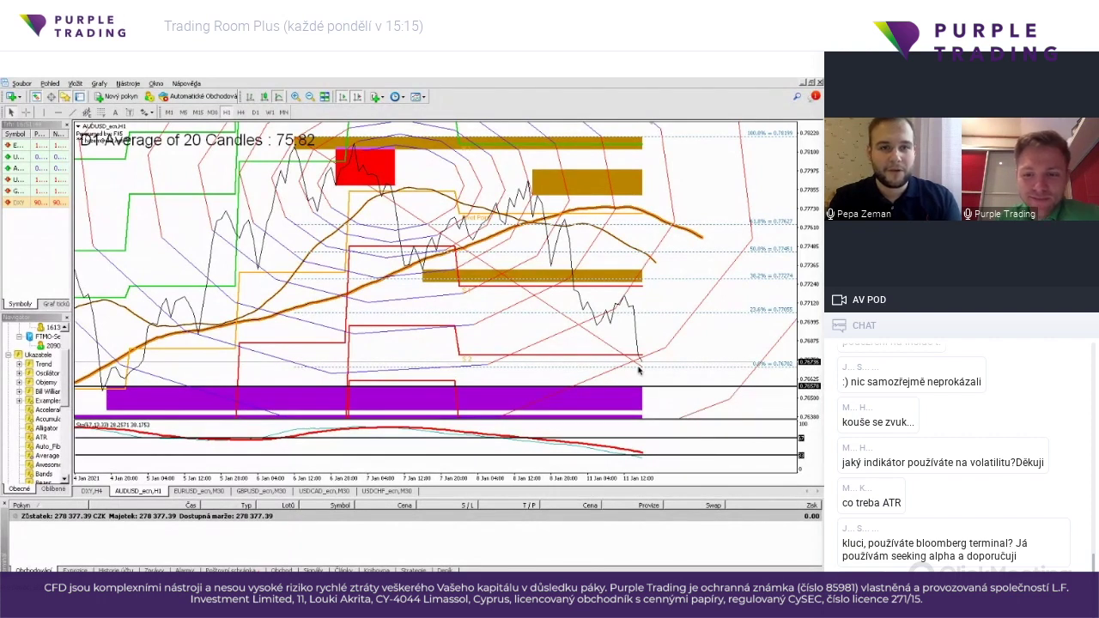
{"action": "key", "text": "alt+2"}
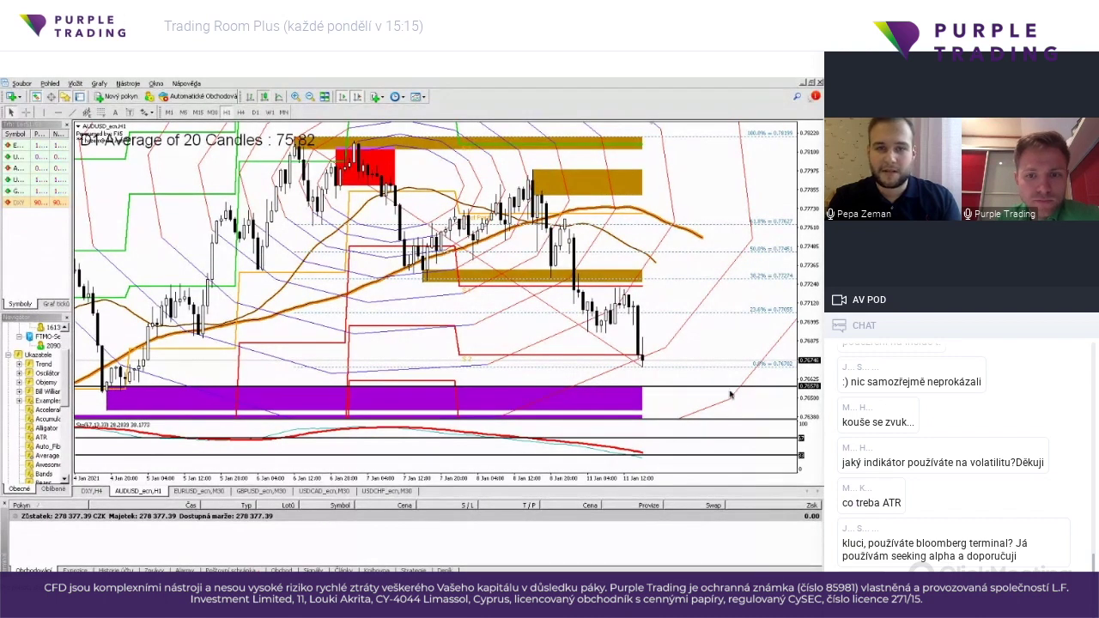
{"action": "left_click", "coordinate": [279, 96]}
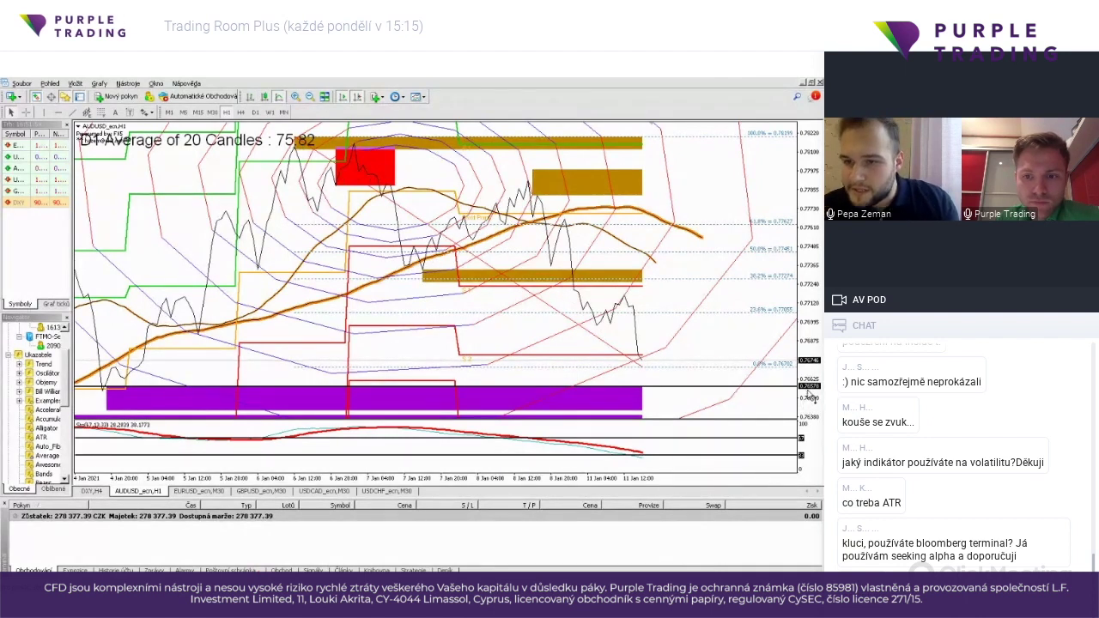
Step: In the CyklyM30 sheet, set AUD's entry price to 0,76578
{"action": "key", "text": "ctrl+Right"}
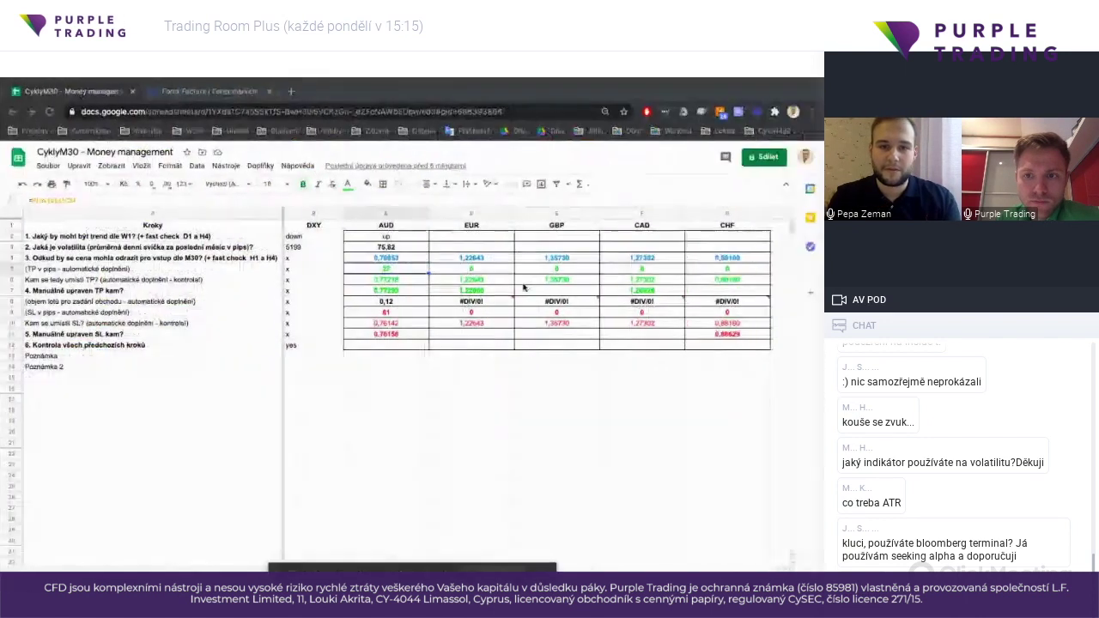
{"action": "left_click", "coordinate": [386, 258]}
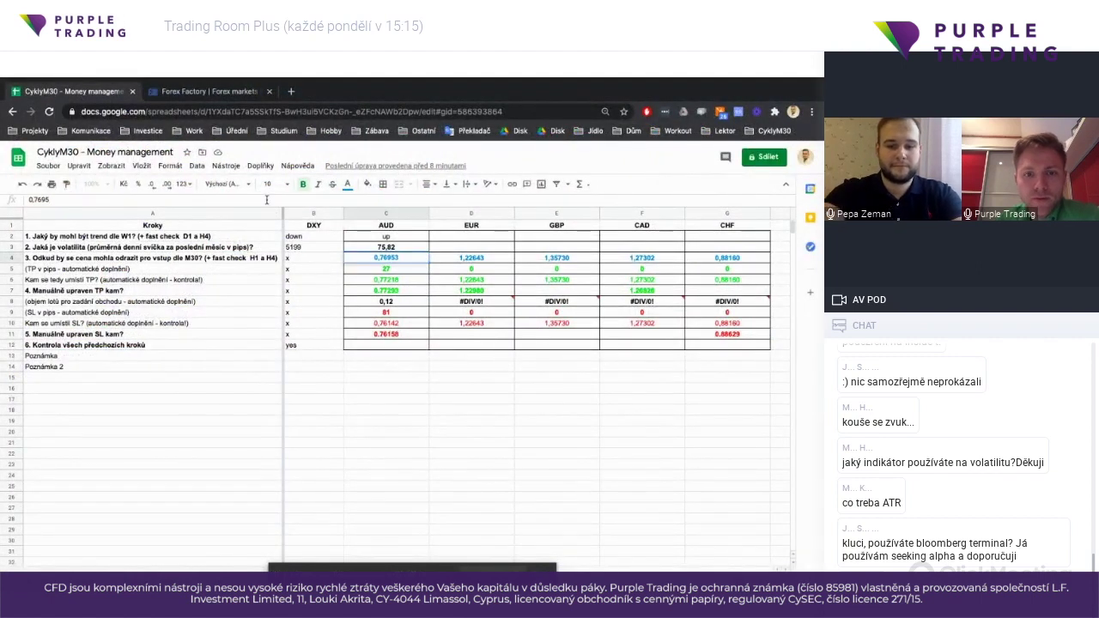
{"action": "key", "text": "BackSpace"}
{"action": "key", "text": "BackSpace"}
{"action": "type", "text": "578"}
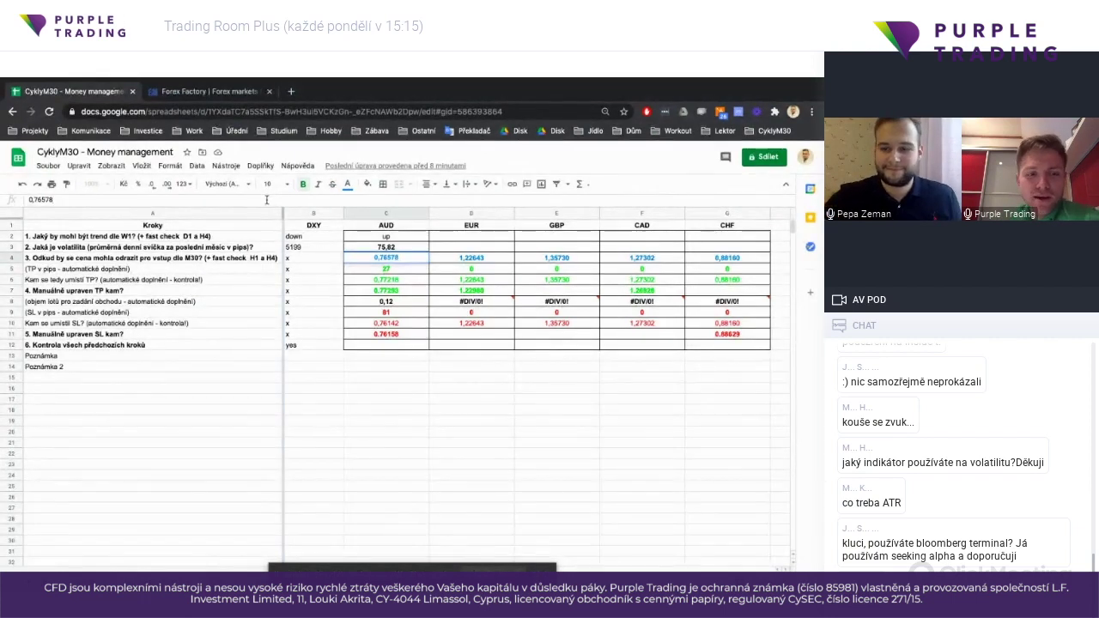
{"action": "key", "text": "Return"}
Step: Review AUDUSD on H4, M30 and H1 in MetaTrader, and measure from near the current price down to the purple support zone on H1
{"action": "key", "text": "ctrl+Left"}
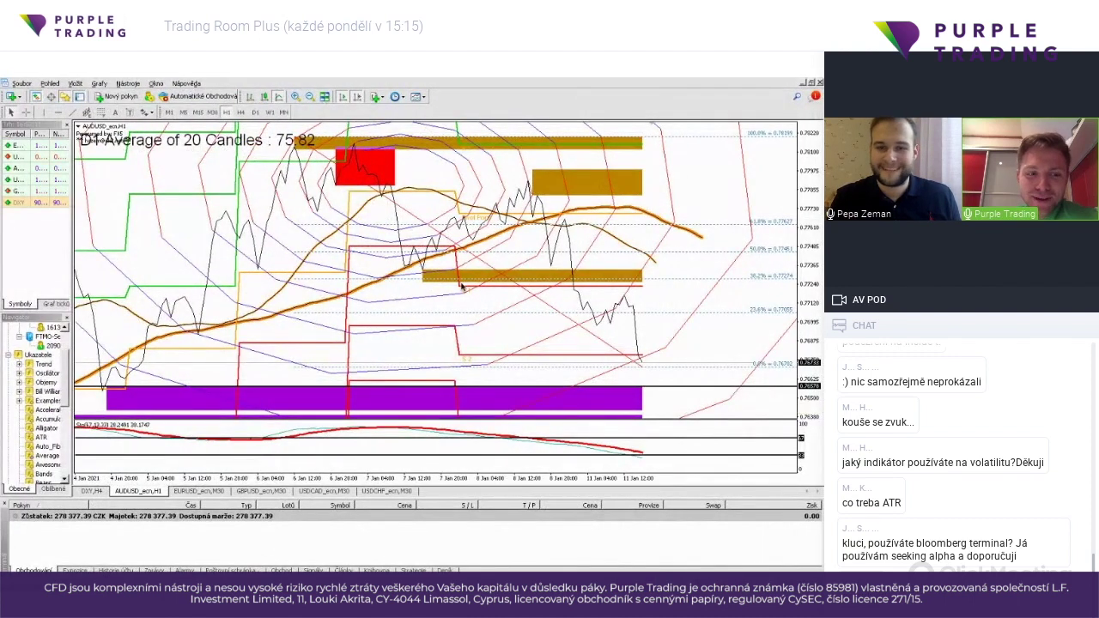
{"action": "mouse_move", "coordinate": [461, 286]}
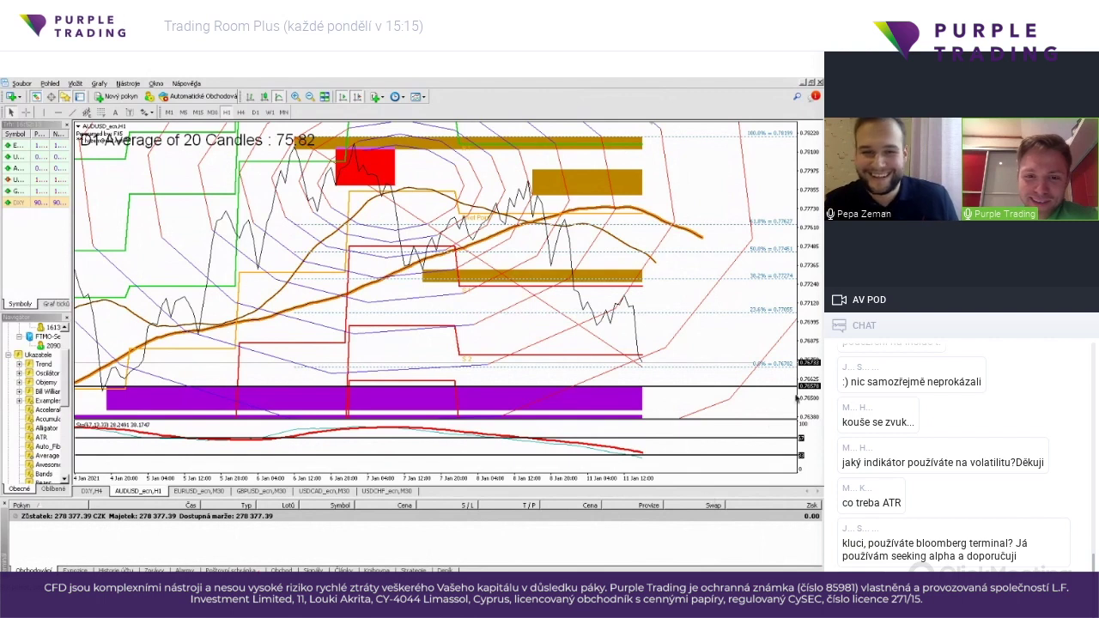
{"action": "mouse_move", "coordinate": [589, 368]}
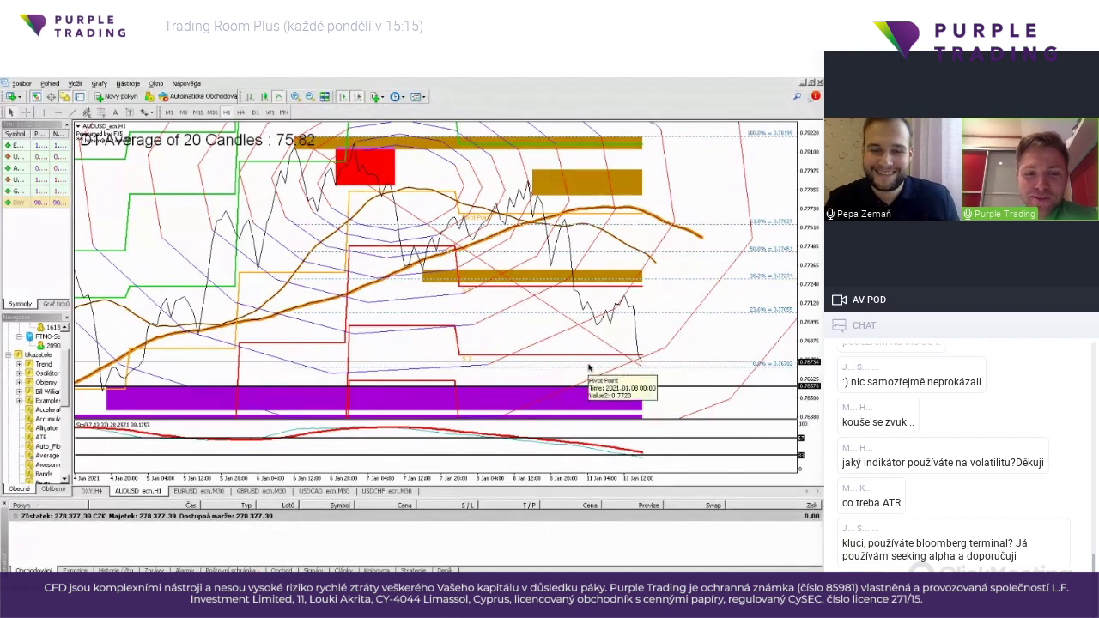
{"action": "left_click", "coordinate": [241, 112]}
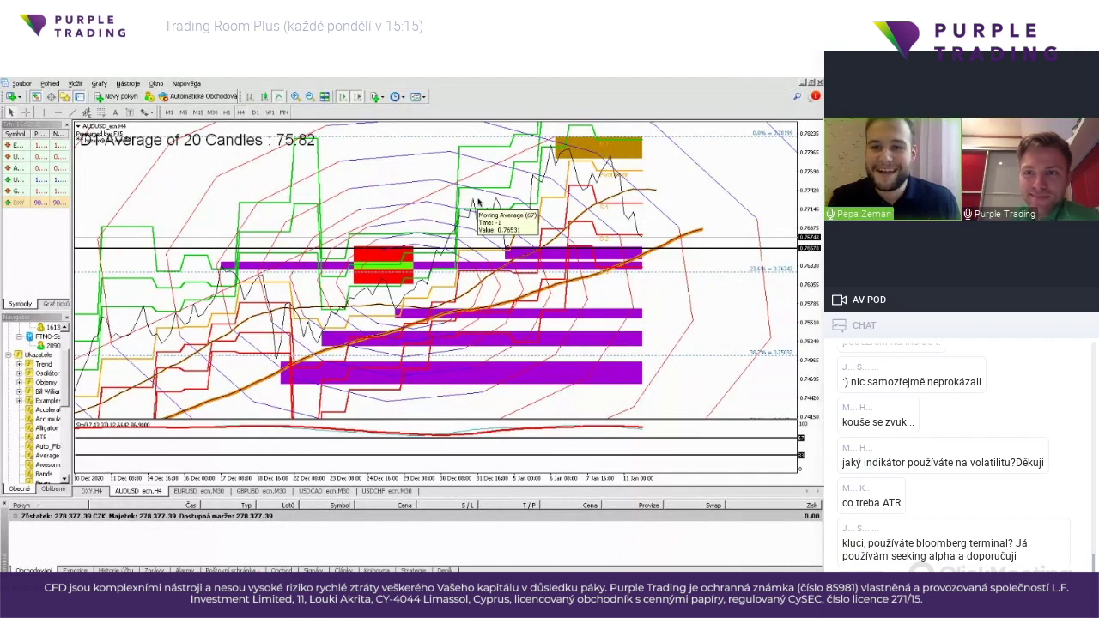
{"action": "left_click", "coordinate": [212, 113]}
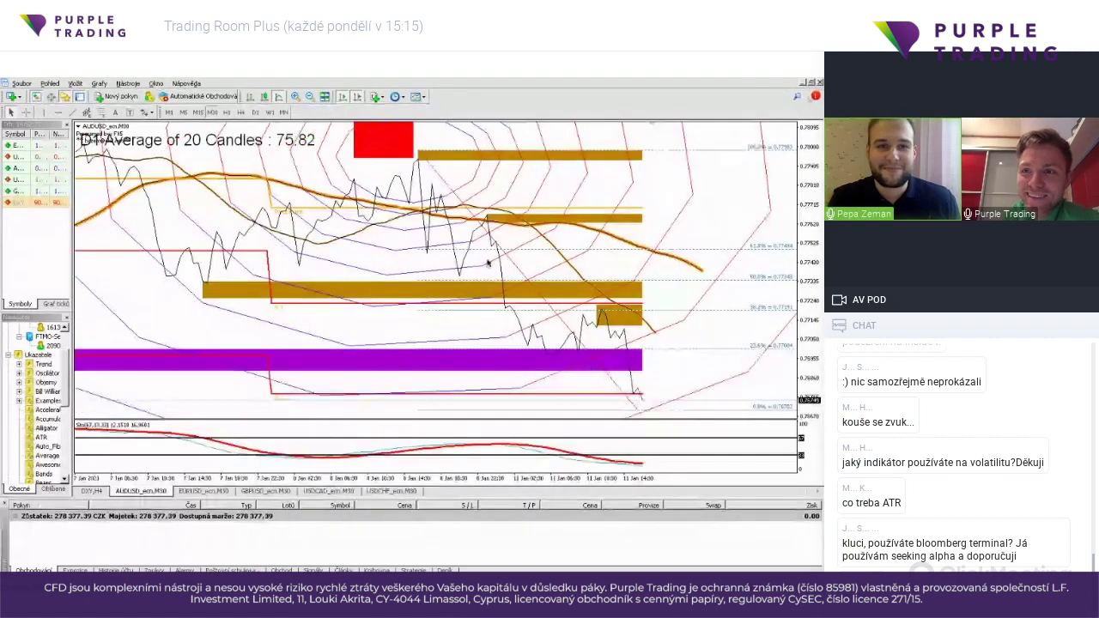
{"action": "left_click", "coordinate": [226, 112]}
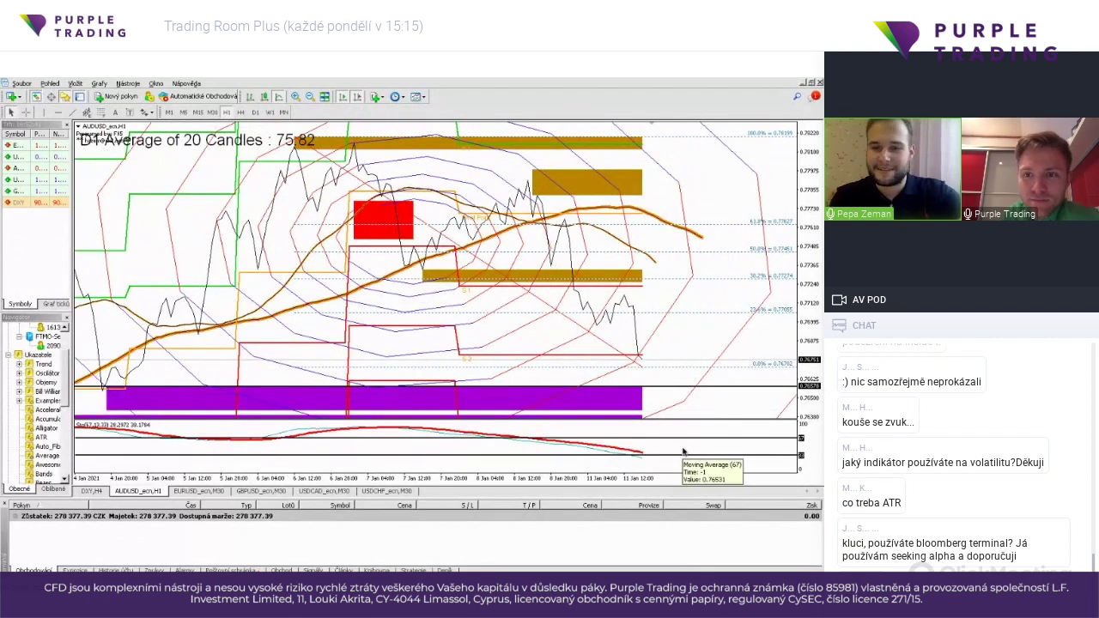
{"action": "middle_click", "coordinate": [651, 355]}
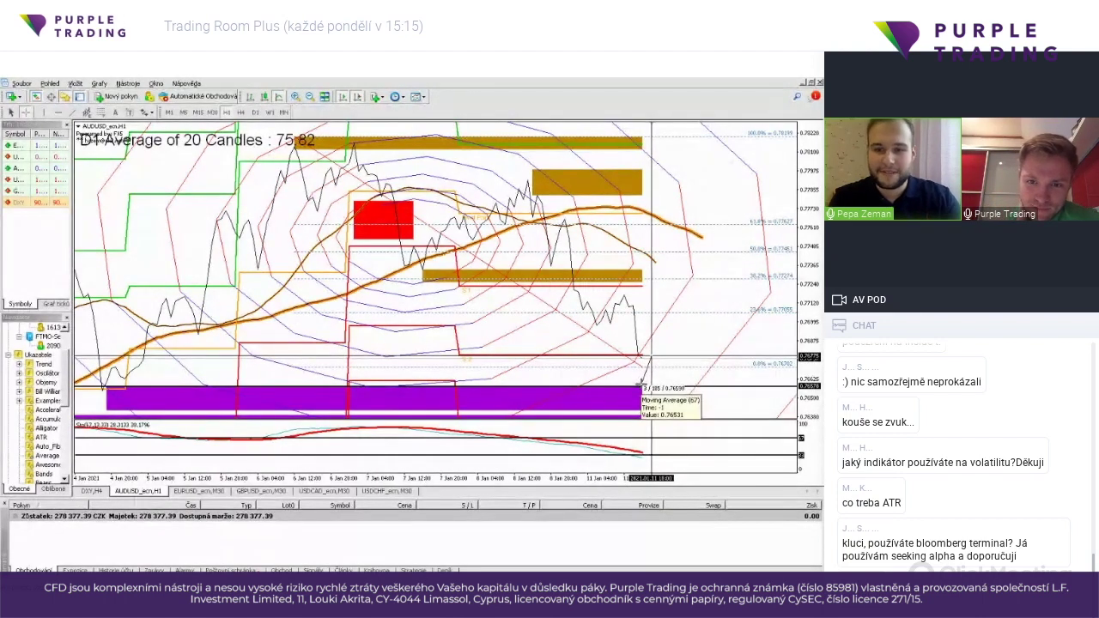
{"action": "middle_click", "coordinate": [642, 390]}
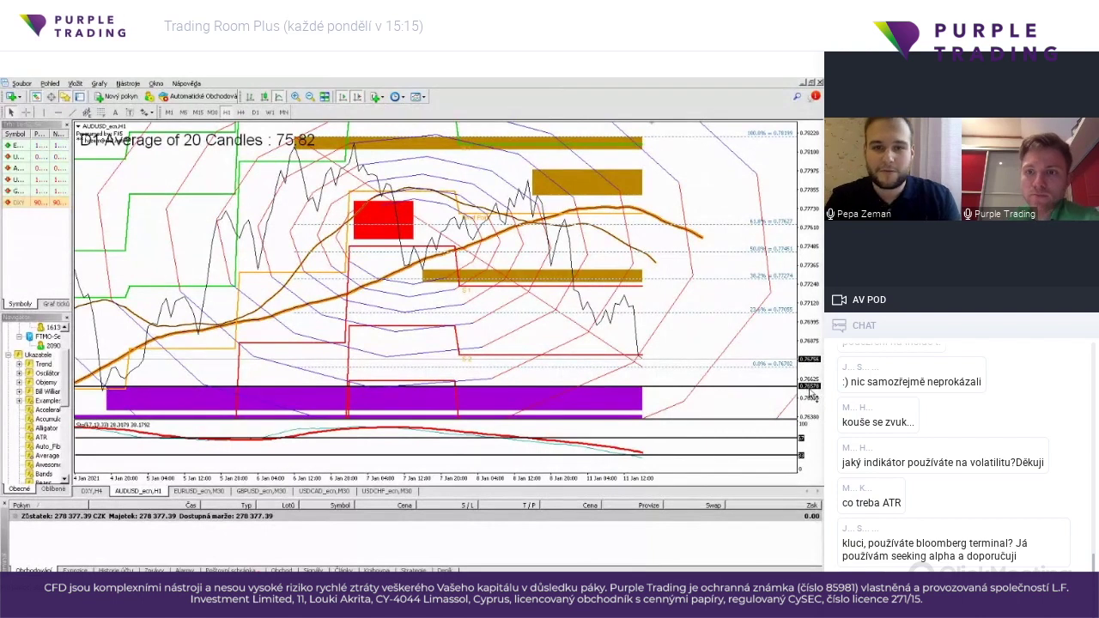
Step: Clear AUD's manually adjusted take-profit and stop-loss values in the CyklyM30 sheet, and review its calculated lot size, take profit and stop loss
{"action": "key", "text": "alt+Tab"}
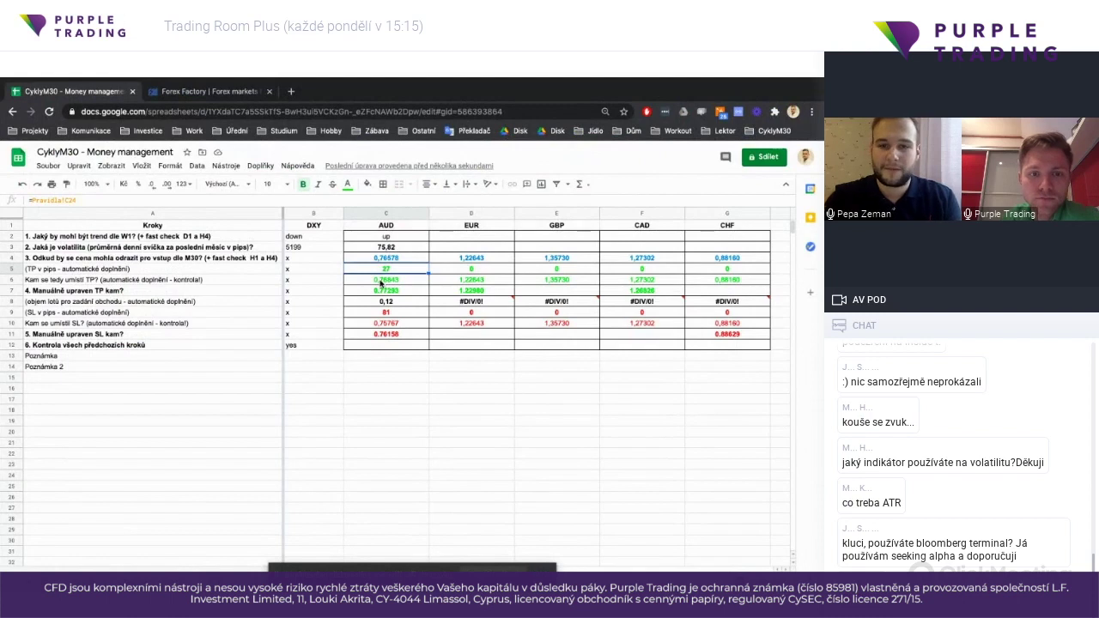
{"action": "left_click", "coordinate": [386, 291]}
{"action": "key", "text": "Delete"}
{"action": "left_click", "coordinate": [387, 334]}
{"action": "key", "text": "Delete"}
{"action": "left_click", "coordinate": [399, 304]}
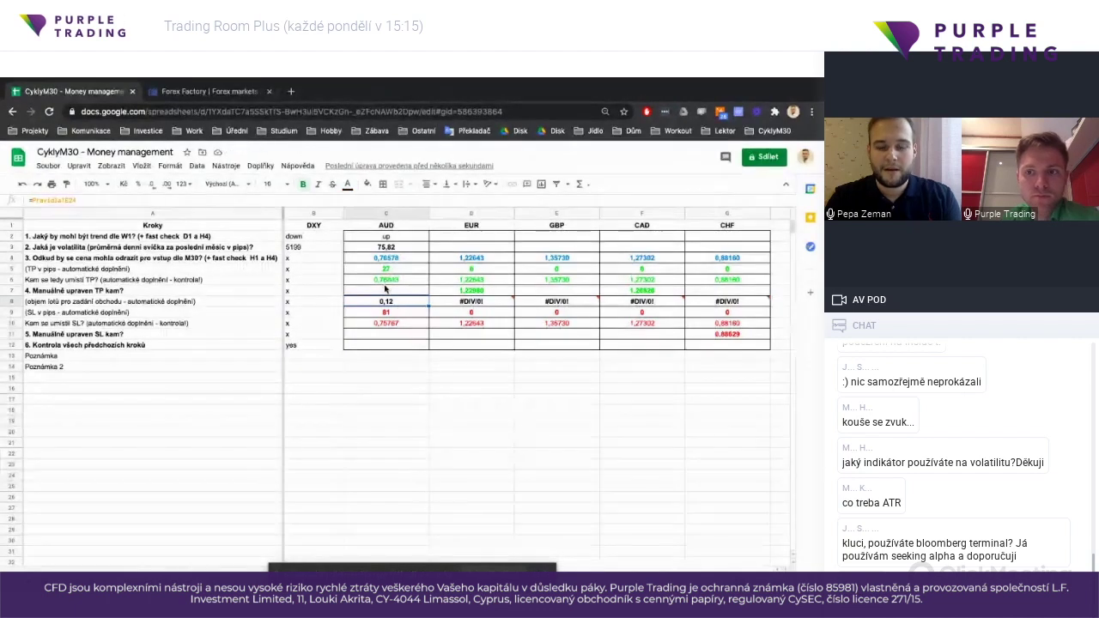
{"action": "left_click", "coordinate": [393, 259]}
{"action": "left_click", "coordinate": [395, 281]}
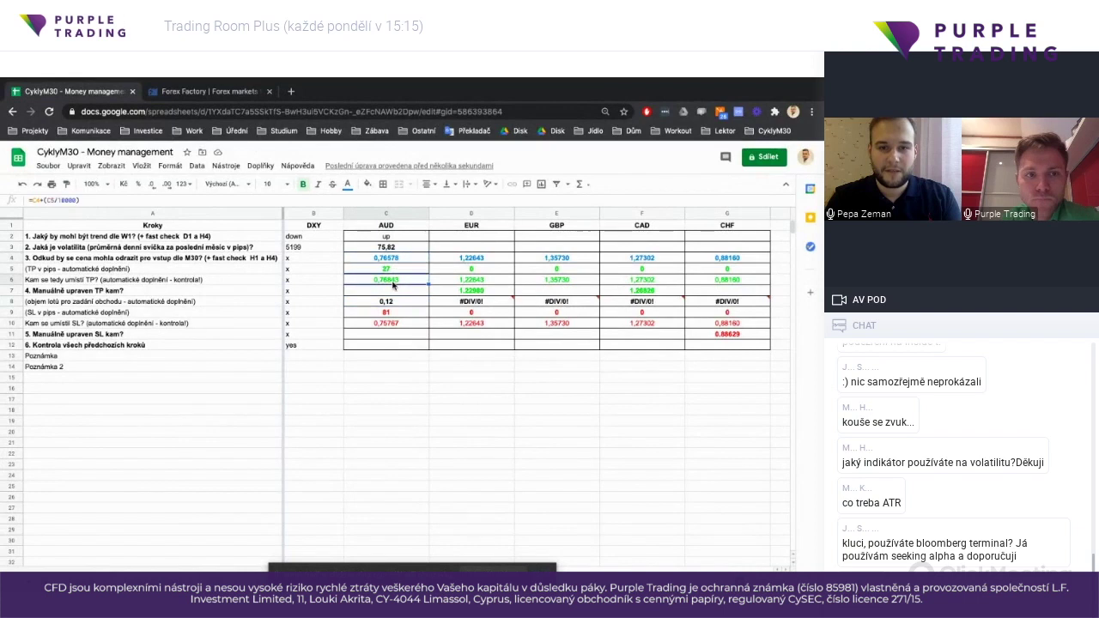
{"action": "left_click", "coordinate": [388, 325]}
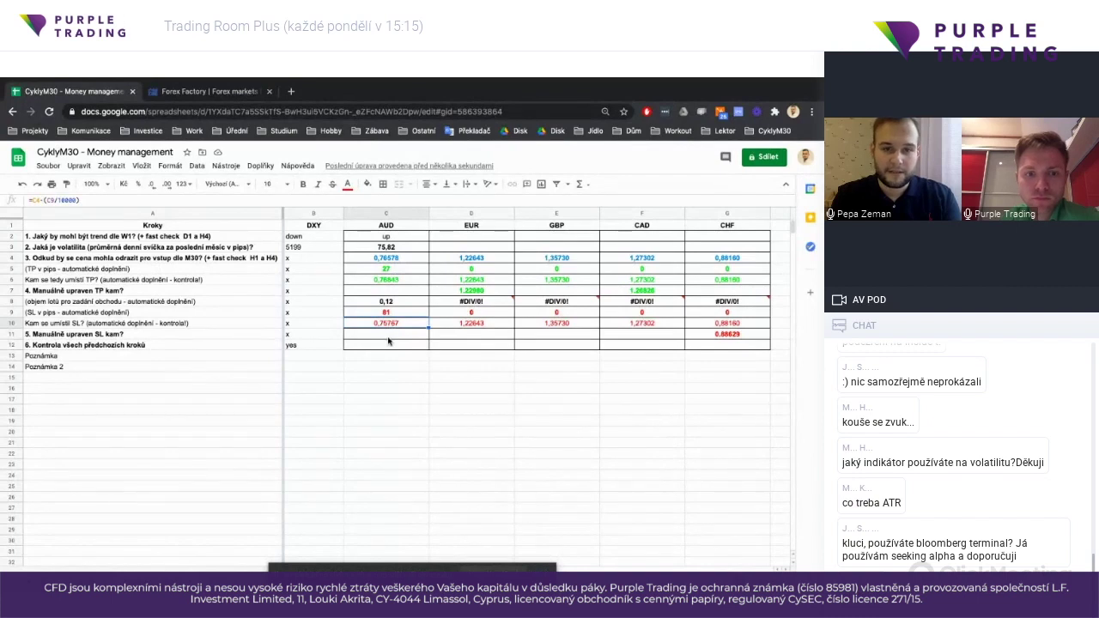
{"action": "key", "text": "ctrl+Left"}
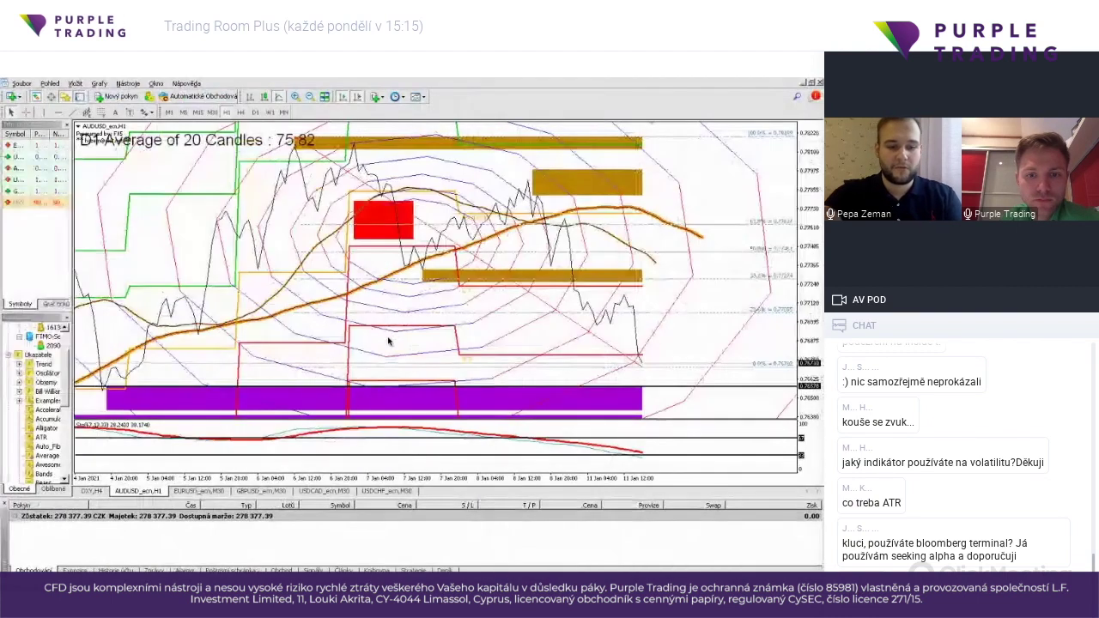
{"action": "key", "text": "F8"}
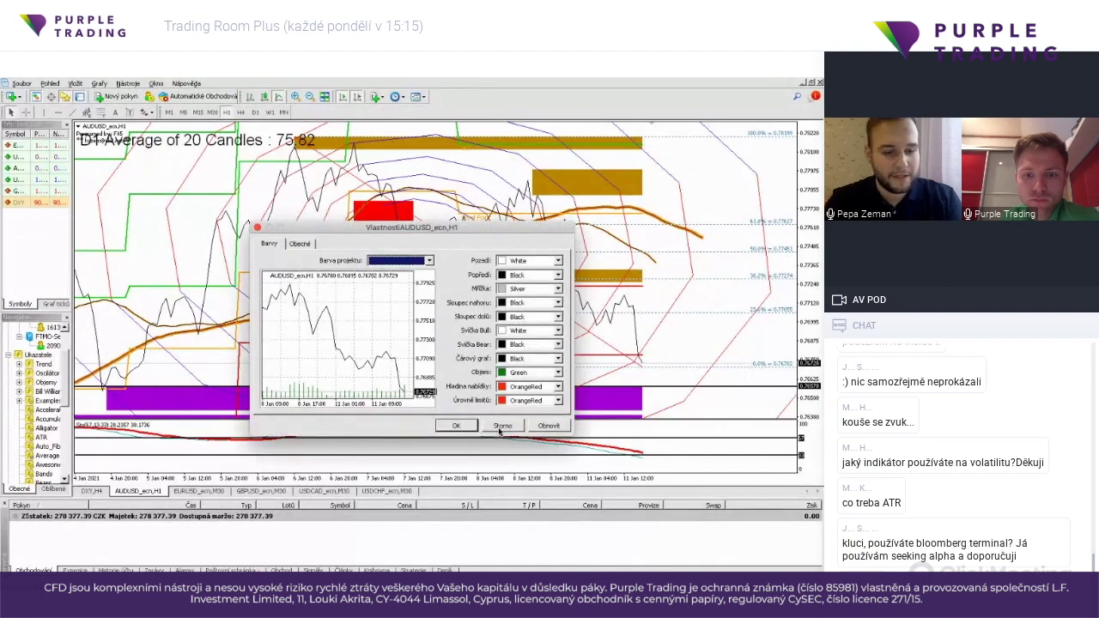
{"action": "left_click", "coordinate": [501, 428]}
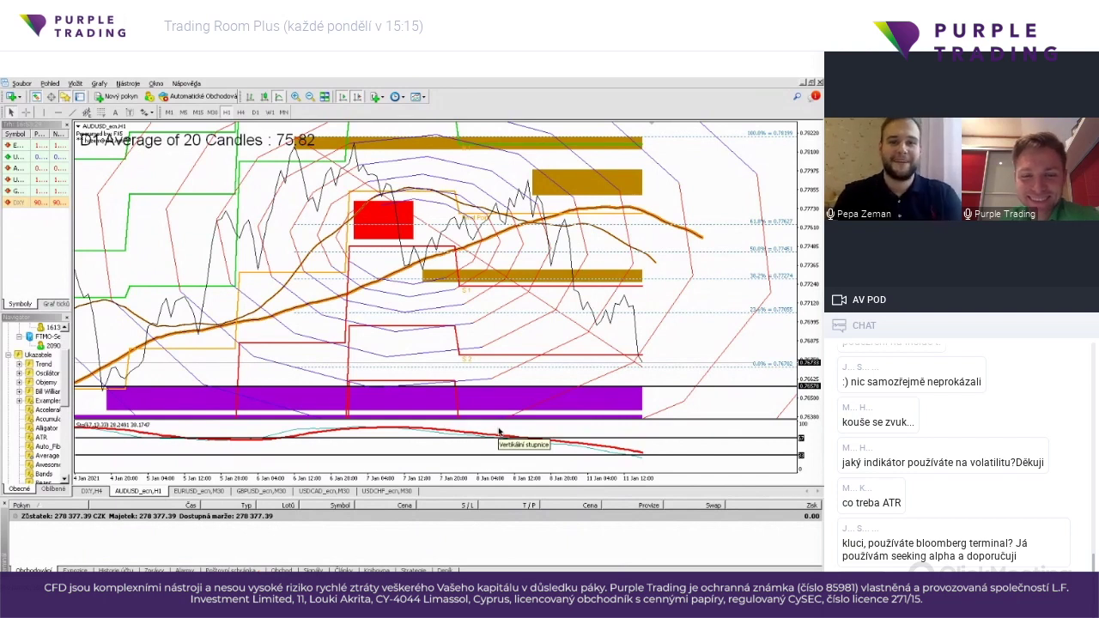
Step: In MetaTrader, prepare a new AUDUSD order with a volume of 0.12 and make it a pending Buy Limit order
{"action": "key", "text": "ctrl+Right"}
{"action": "key", "text": "ctrl+Left"}
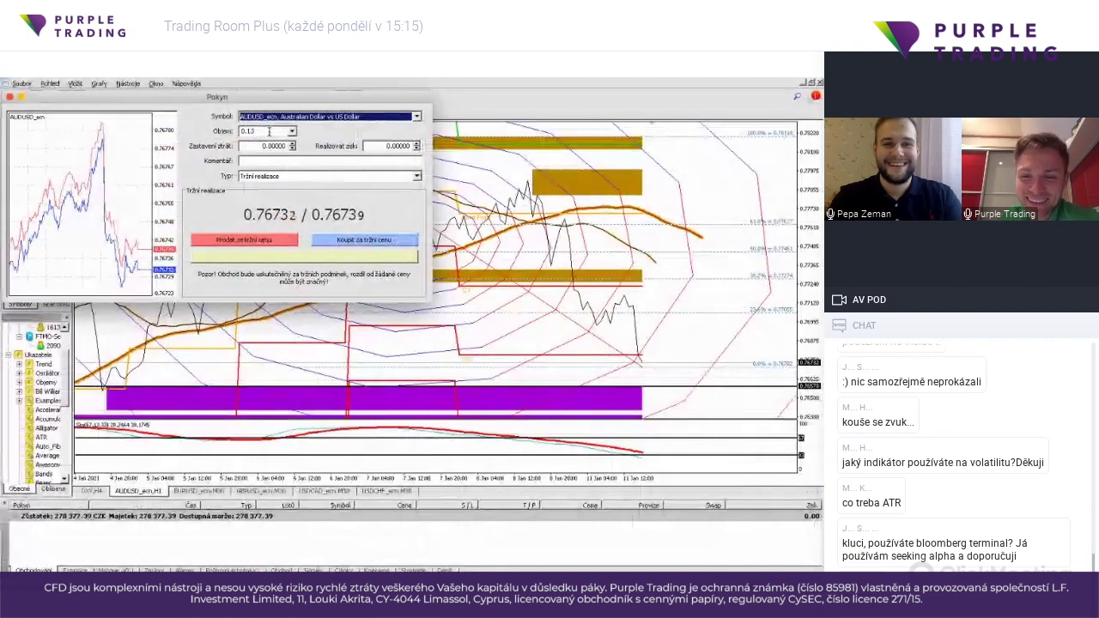
{"action": "left_click", "coordinate": [269, 131]}
{"action": "key", "text": "BackSpace"}
{"action": "type", "text": "2"}
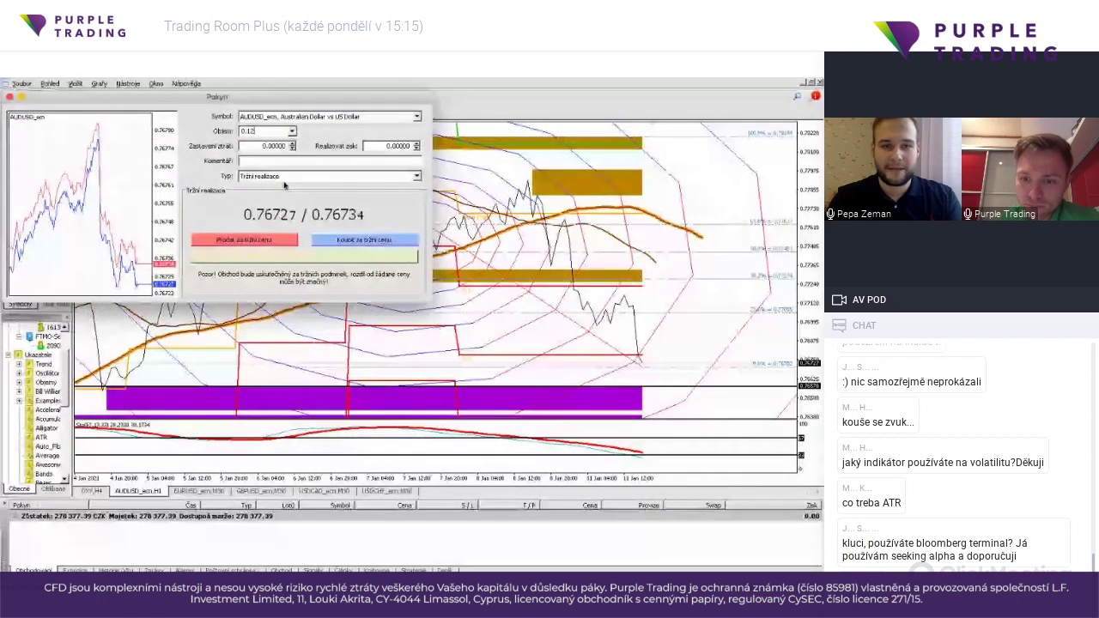
{"action": "left_click", "coordinate": [284, 185]}
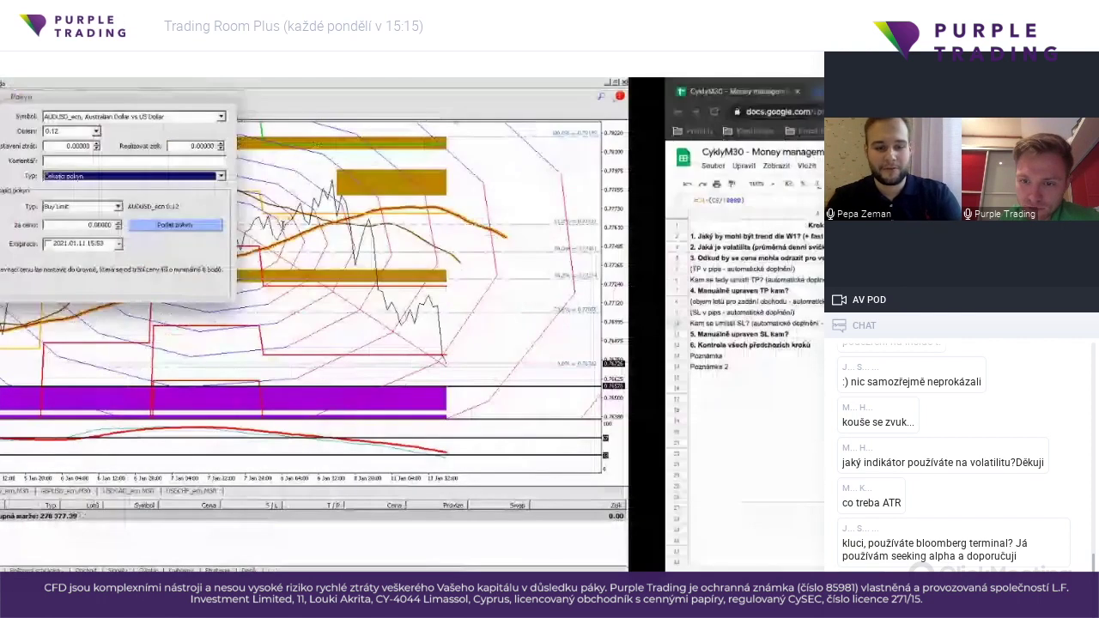
Step: Copy AUD's prices from the CyklyM30 sheet into MetaTrader's Buy Limit order: entry 0.76578, take profit 0.76843 and stop loss 0.75767
{"action": "key", "text": "alt+Tab"}
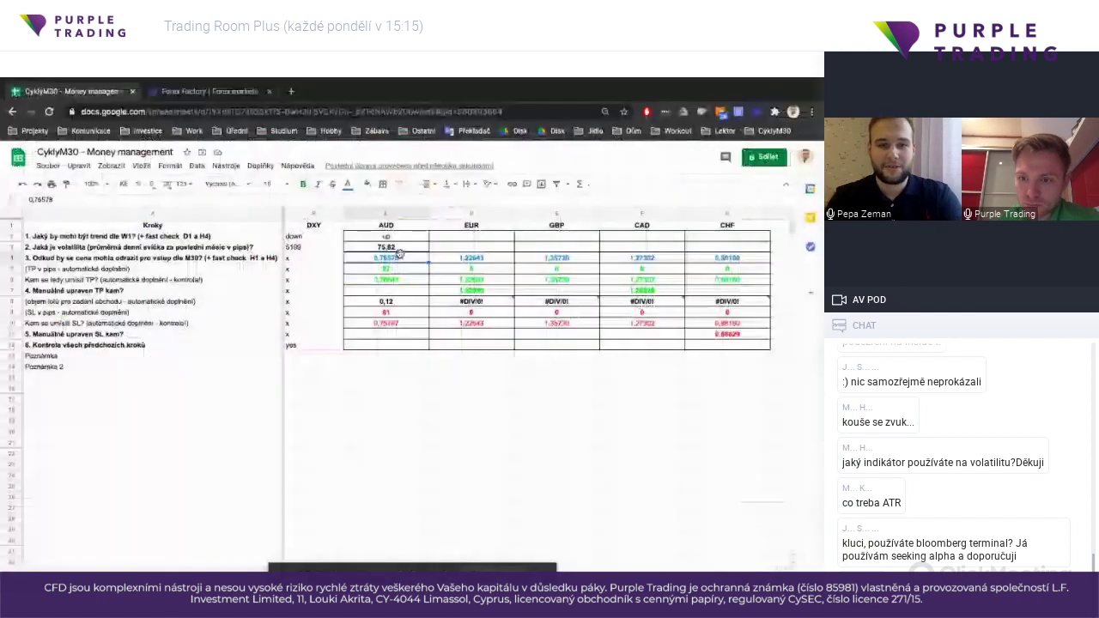
{"action": "key", "text": "alt+Tab"}
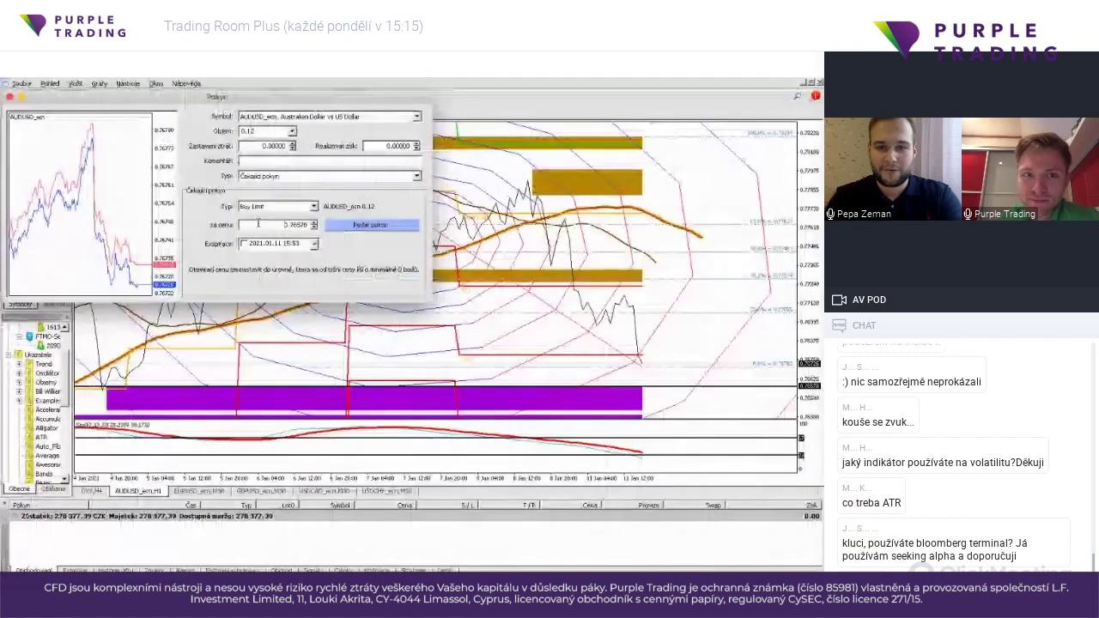
{"action": "key", "text": "alt+Tab"}
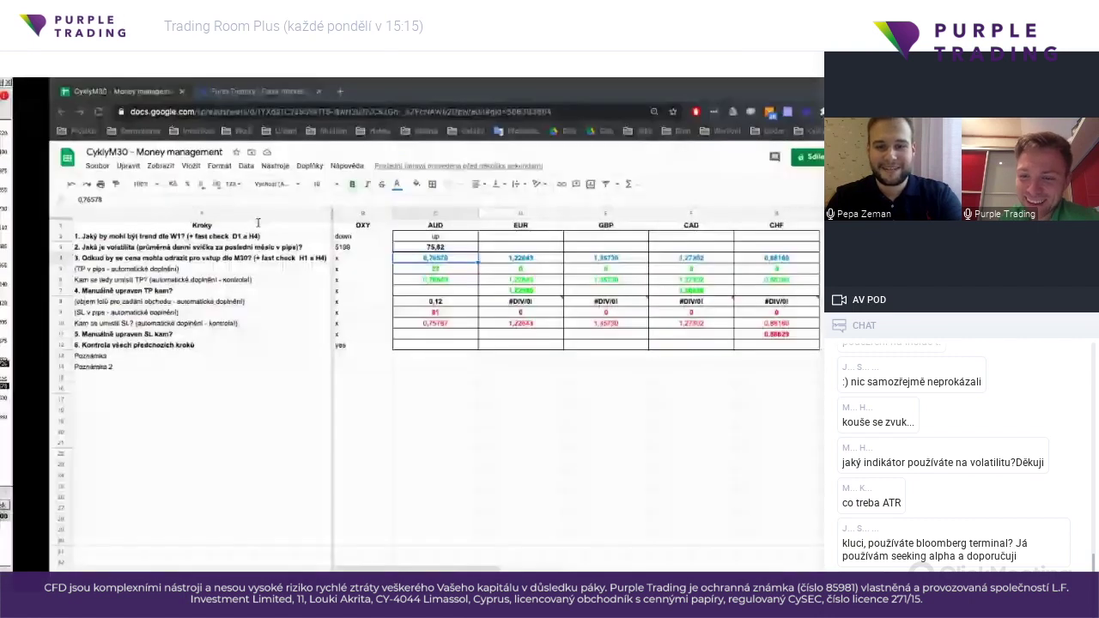
{"action": "left_click", "coordinate": [378, 276]}
{"action": "key", "text": "alt+Tab"}
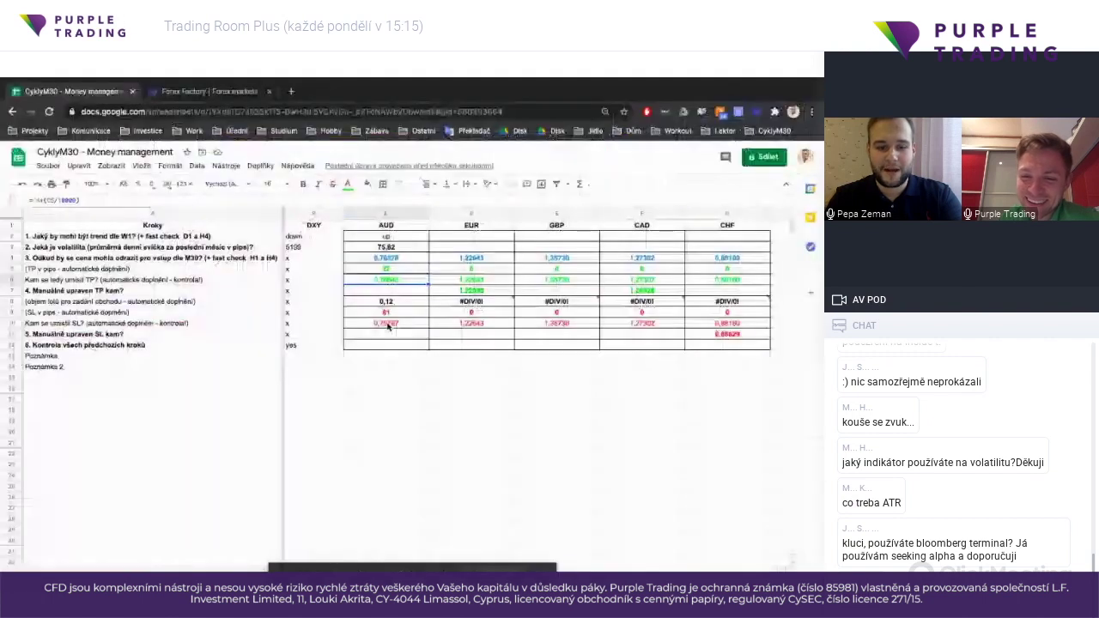
{"action": "left_click", "coordinate": [387, 324]}
{"action": "key", "text": "alt+Tab"}
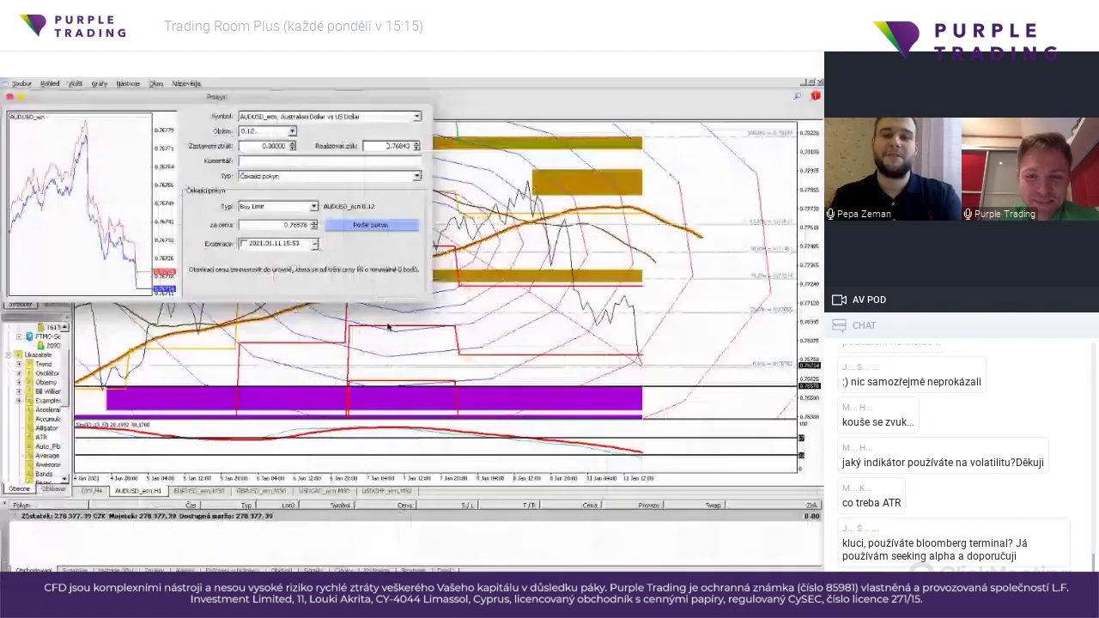
Step: Check AUD's take-profit and stop-loss pips in the CyklyM30 sheet, and submit the pending AUDUSD Buy Limit order in MetaTrader
{"action": "key", "text": "alt+Tab"}
{"action": "left_click", "coordinate": [393, 271]}
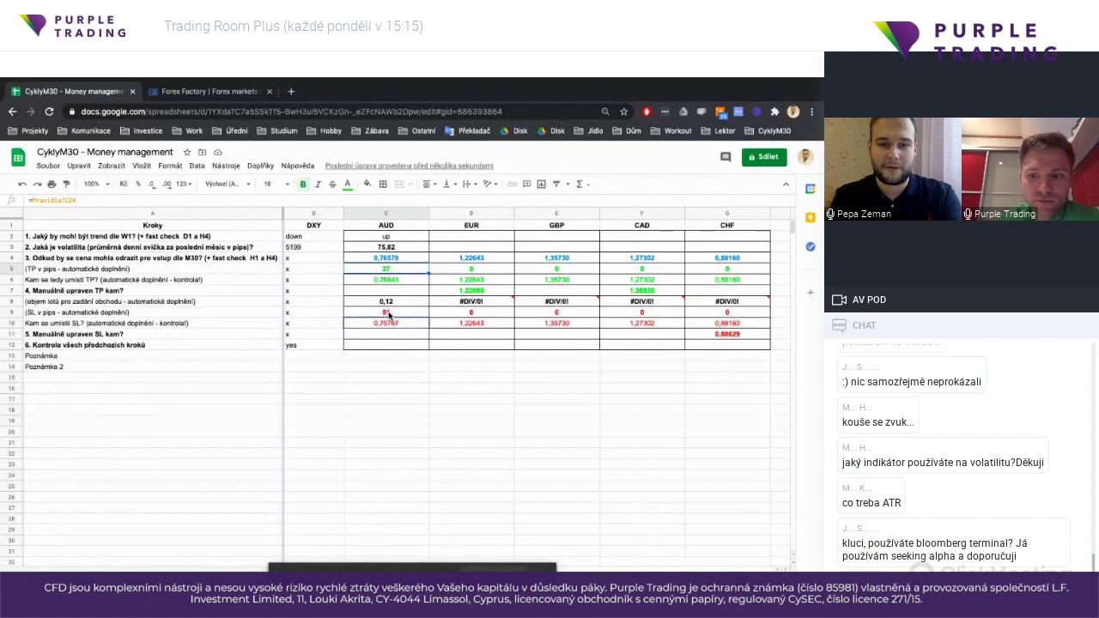
{"action": "left_click", "coordinate": [389, 315]}
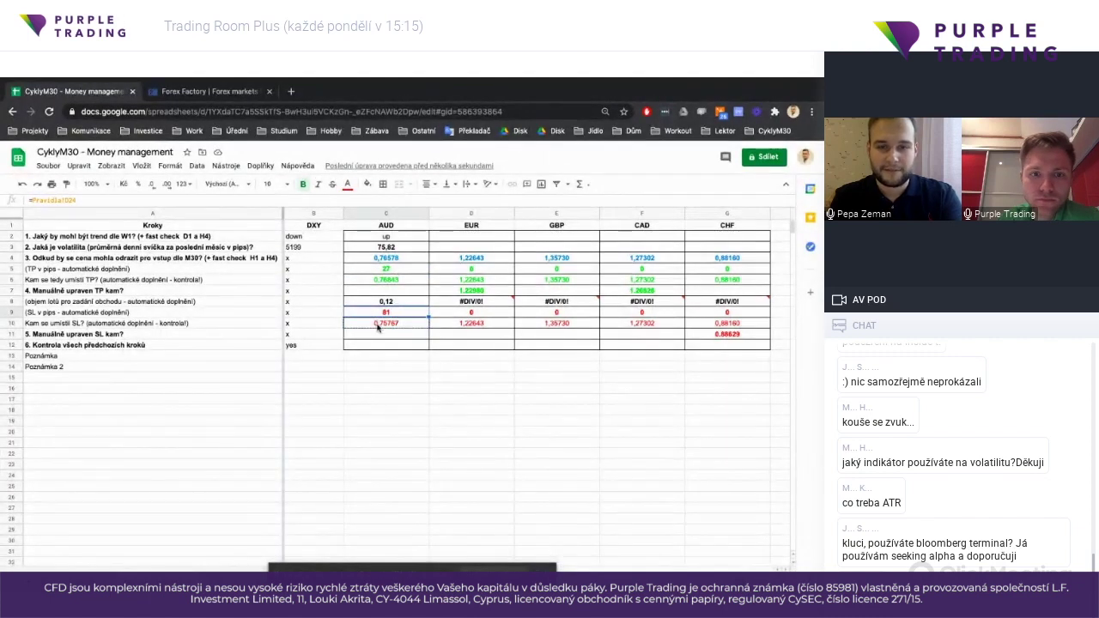
{"action": "left_click", "coordinate": [380, 358]}
{"action": "key", "text": "ctrl+Right"}
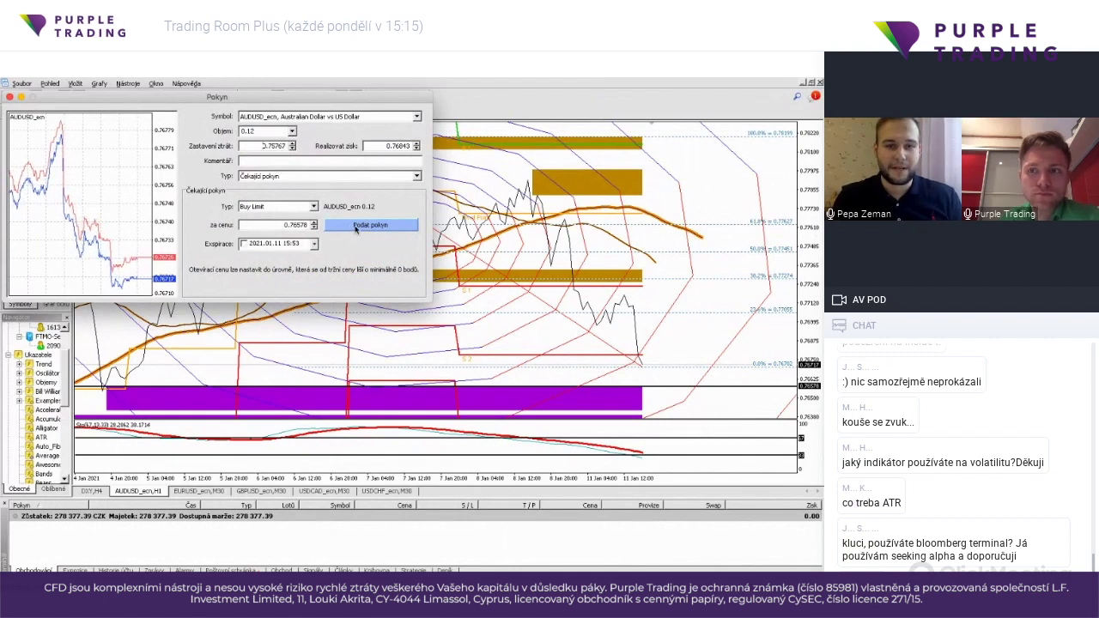
{"action": "left_click", "coordinate": [352, 227]}
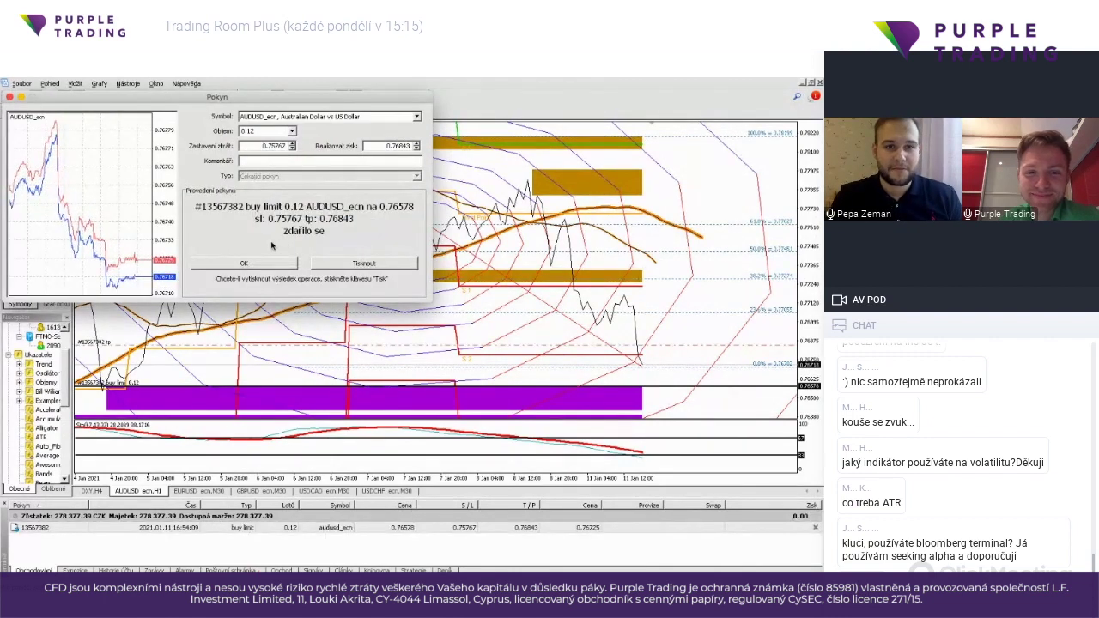
{"action": "left_click", "coordinate": [259, 262]}
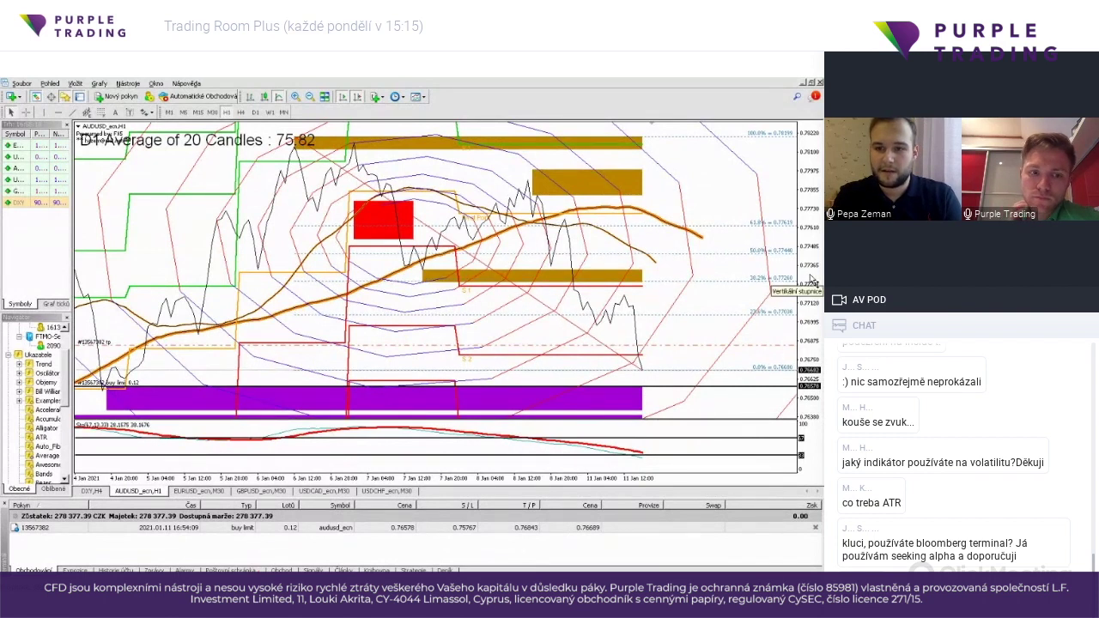
Step: Examine the pending order's entry, take-profit and stop-loss levels against the purple zones on the AUDUSD H1 chart and the H4 candlesticks
{"action": "left_click_drag", "start_coordinate": [812, 282], "coordinate": [804, 412]}
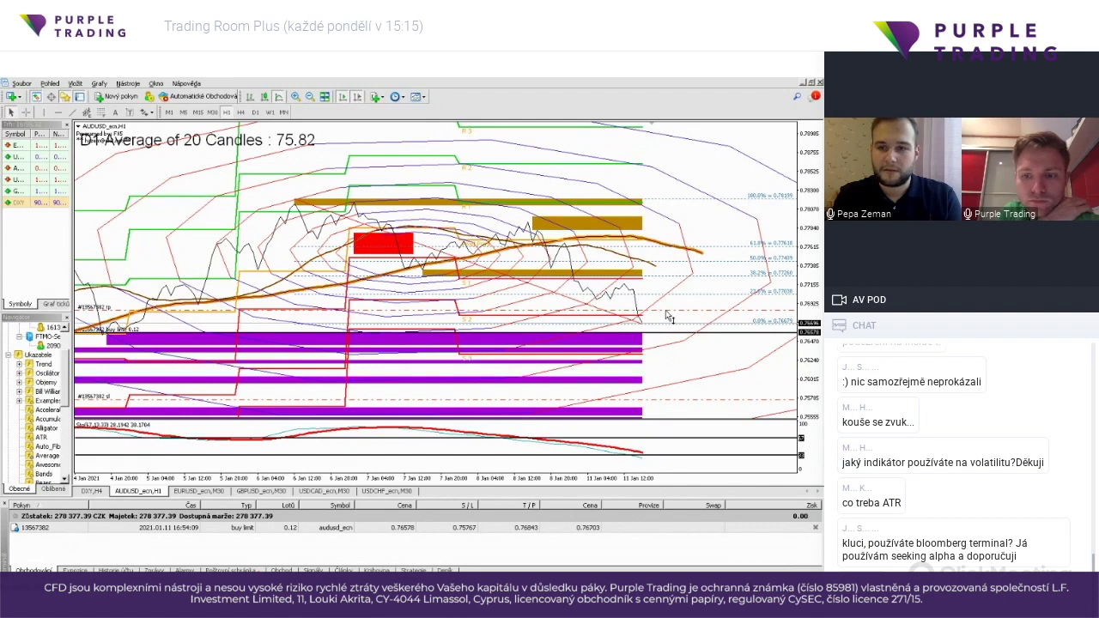
{"action": "left_click_drag", "start_coordinate": [811, 292], "coordinate": [813, 260]}
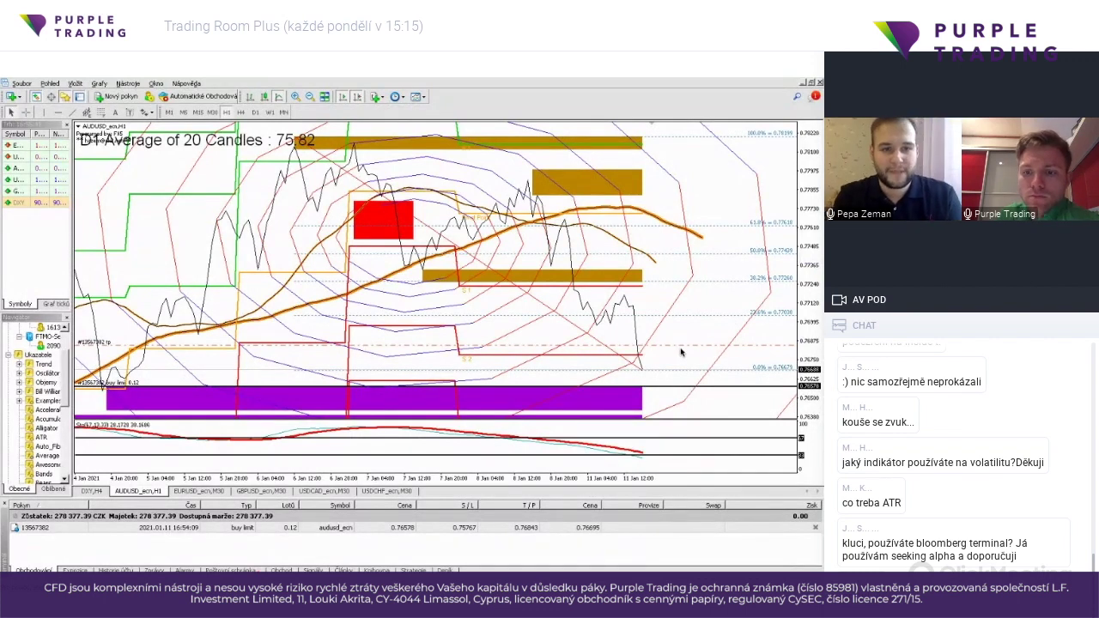
{"action": "left_click", "coordinate": [241, 111]}
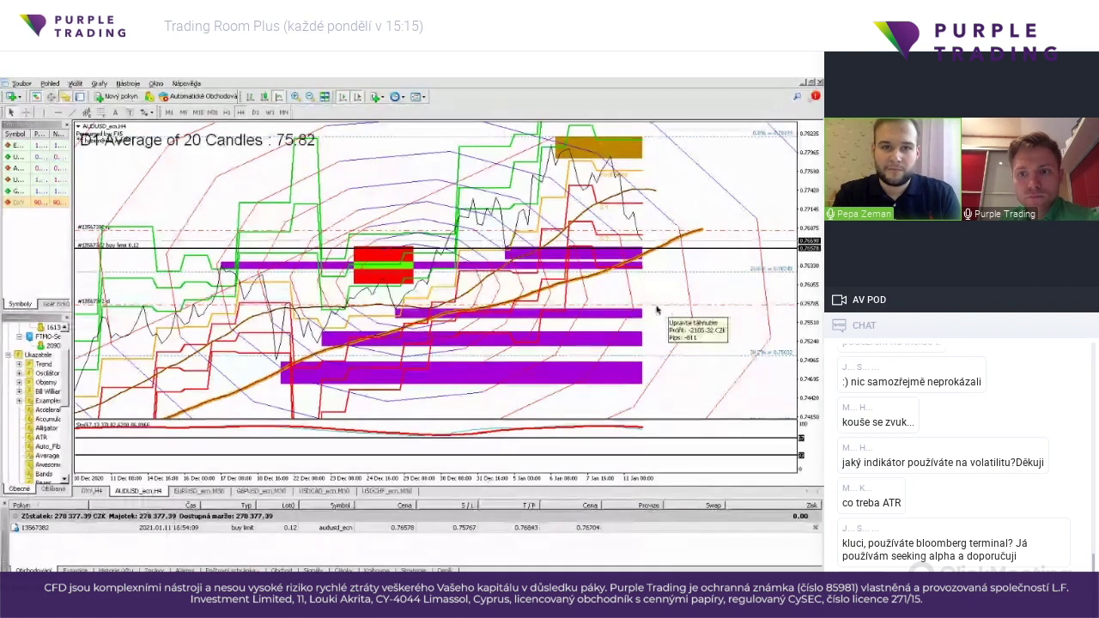
{"action": "left_click", "coordinate": [263, 96]}
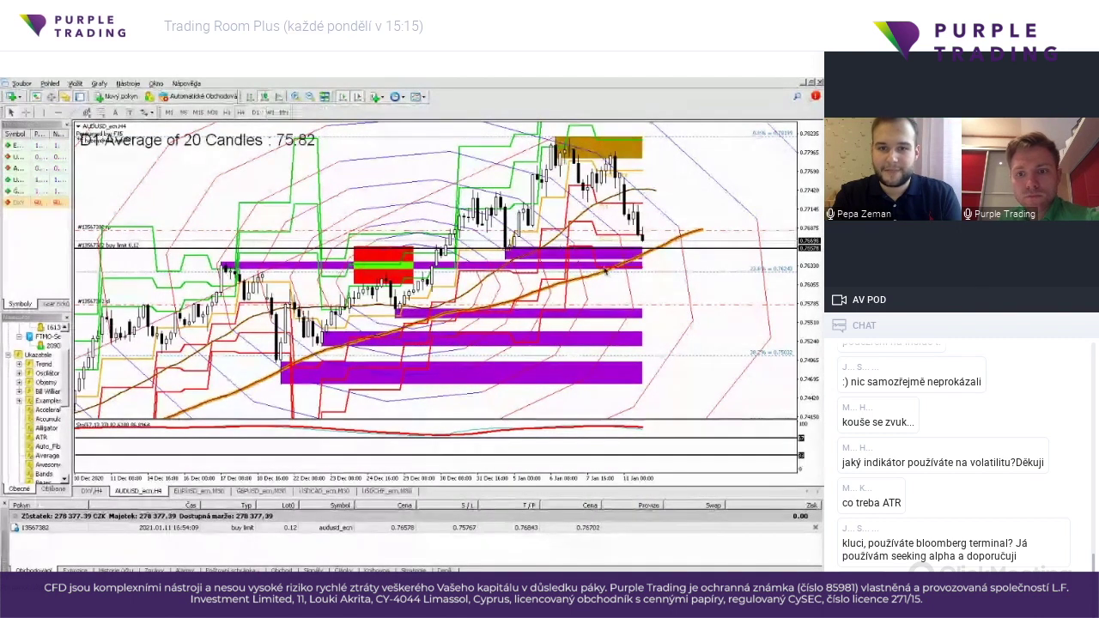
Step: Show AUDUSD as a line chart and compare its price levels on the M30 and H1 timeframes
{"action": "left_click", "coordinate": [278, 97]}
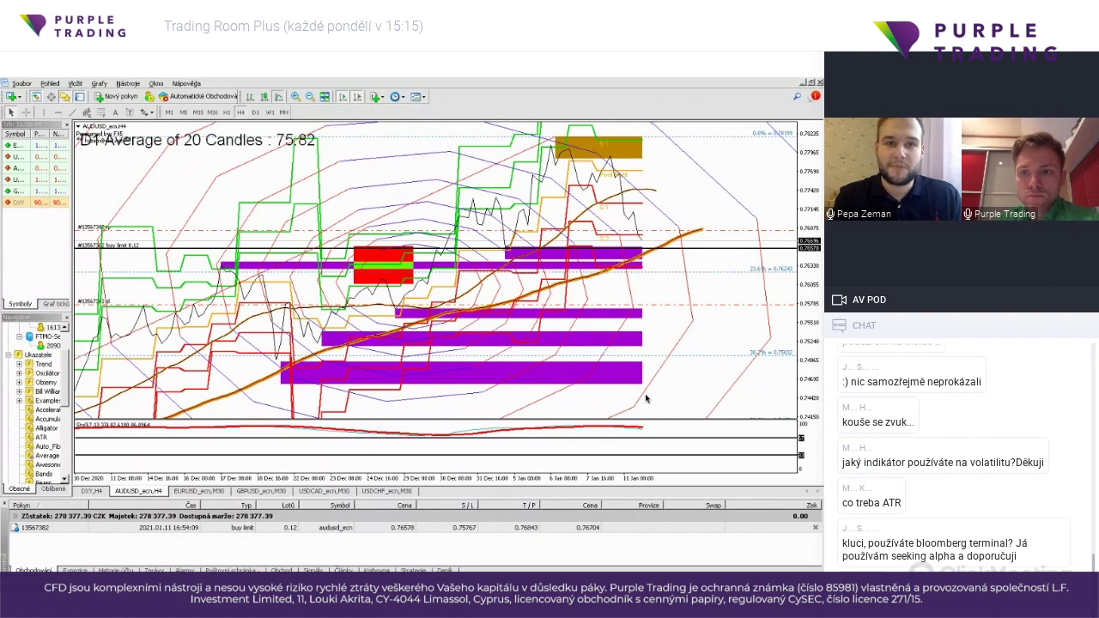
{"action": "left_click", "coordinate": [212, 112]}
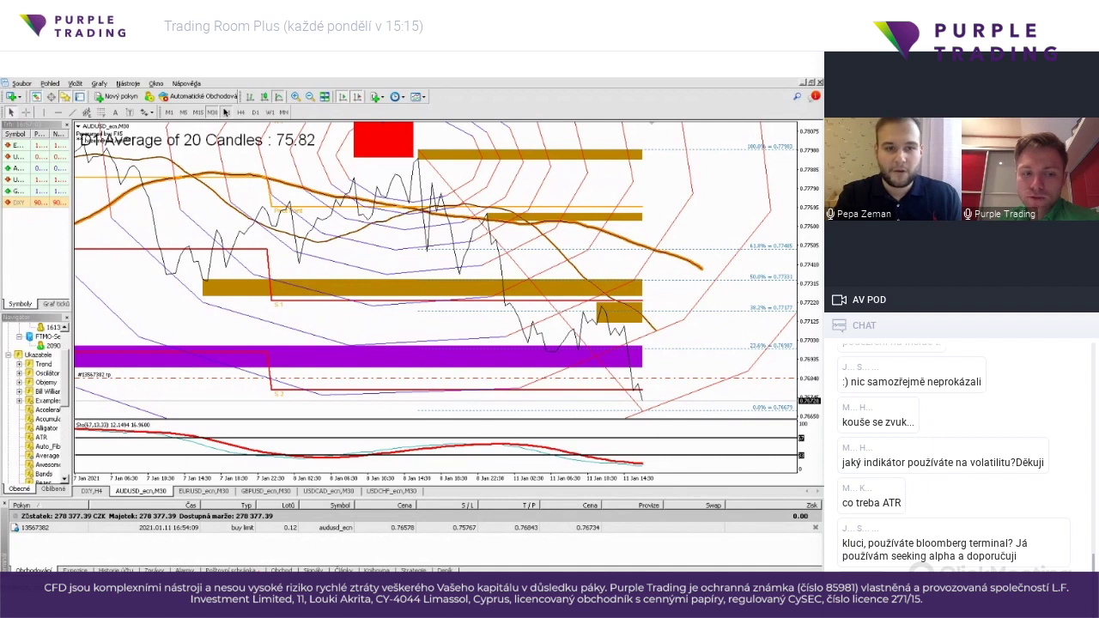
{"action": "left_click", "coordinate": [226, 112]}
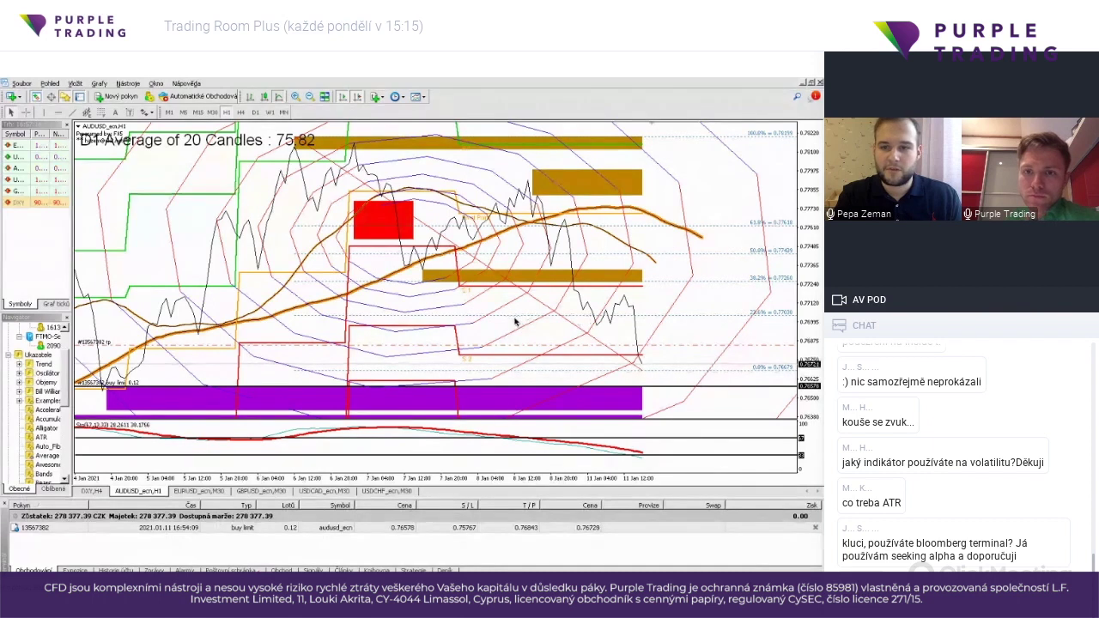
Step: Accept the one-click trading terms and move the AUDUSD Buy Limit order's take profit to 0.77012 on the H1 chart
{"action": "left_click_drag", "start_coordinate": [676, 347], "coordinate": [676, 326]}
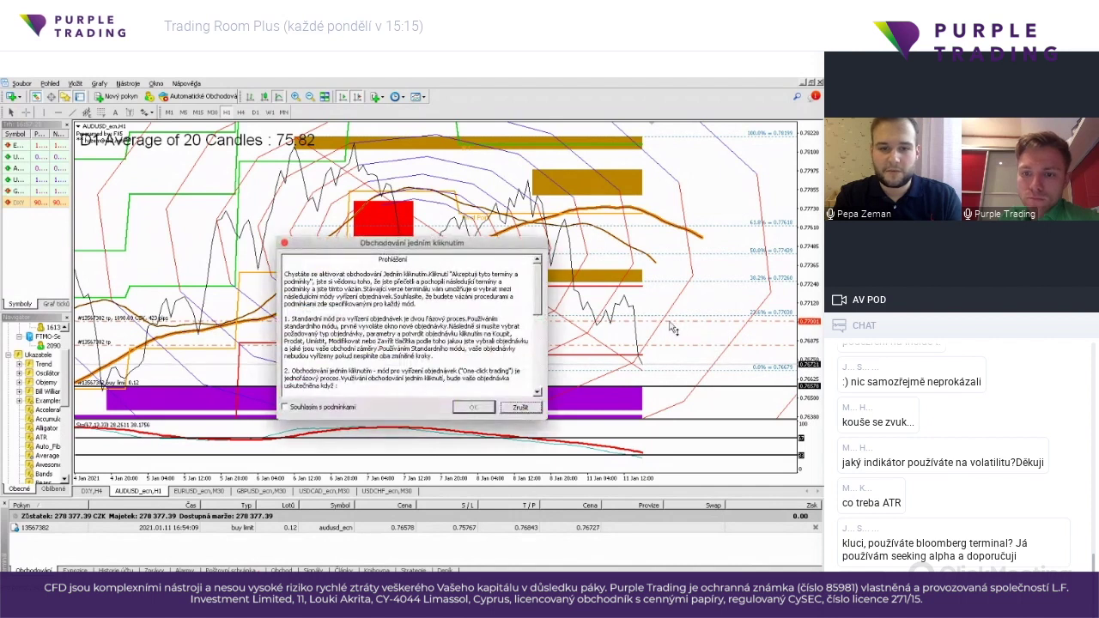
{"action": "left_click", "coordinate": [286, 407]}
{"action": "left_click", "coordinate": [475, 407]}
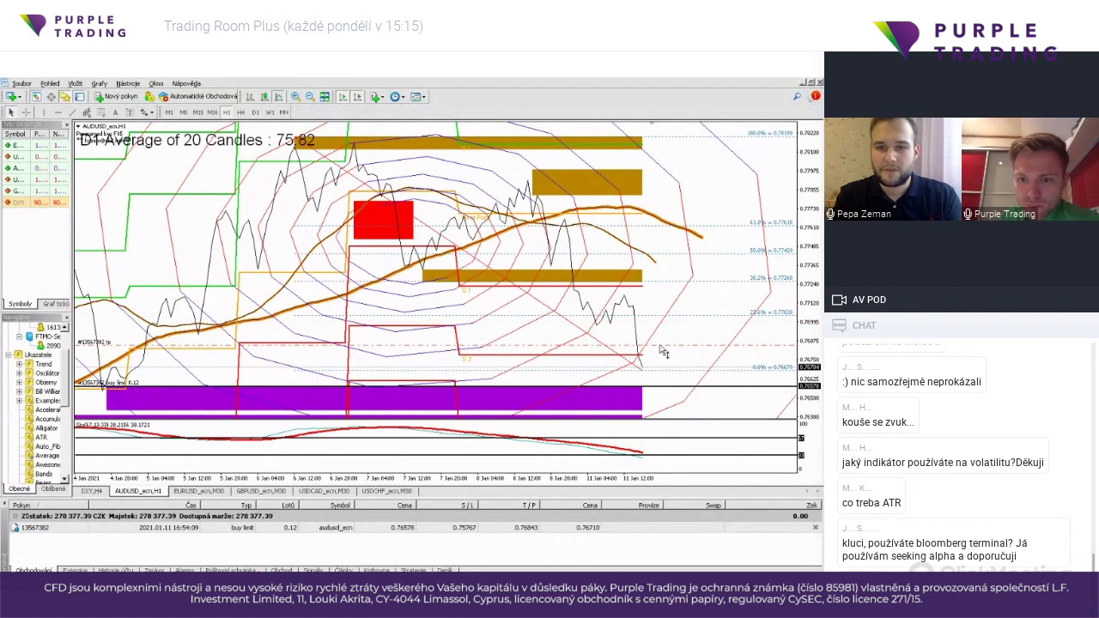
{"action": "left_click_drag", "start_coordinate": [667, 346], "coordinate": [672, 324]}
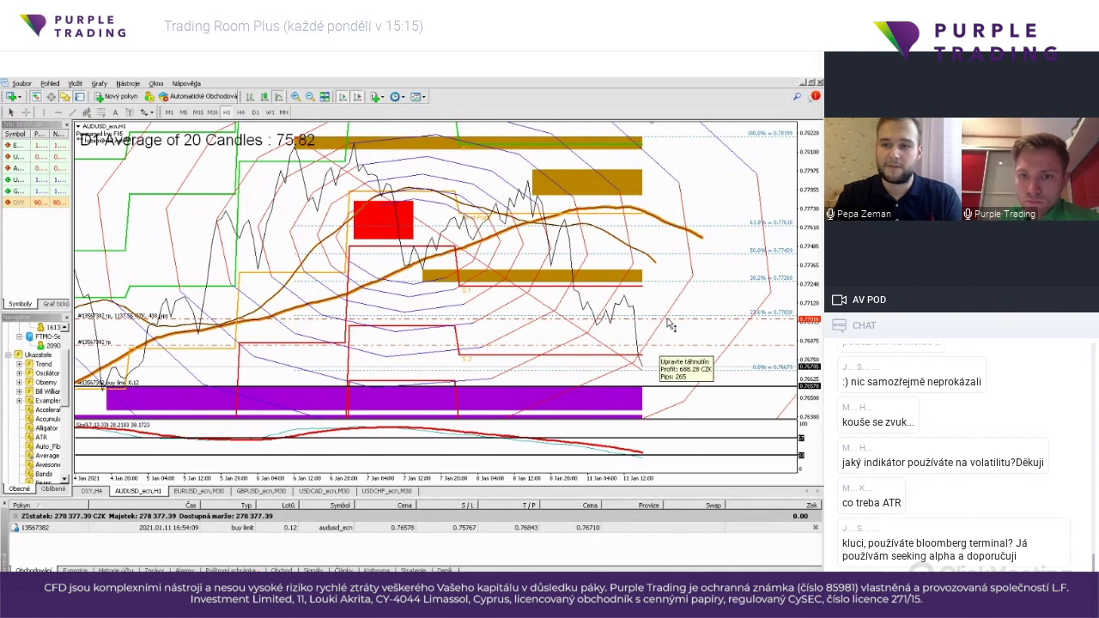
{"action": "left_click_drag", "start_coordinate": [672, 325], "coordinate": [672, 323]}
Step: Review the order's take-profit and stop-loss levels on the AUDUSD H1 and M30 charts, and switch to the EURUSD M30 chart
{"action": "left_click_drag", "start_coordinate": [812, 296], "coordinate": [813, 316]}
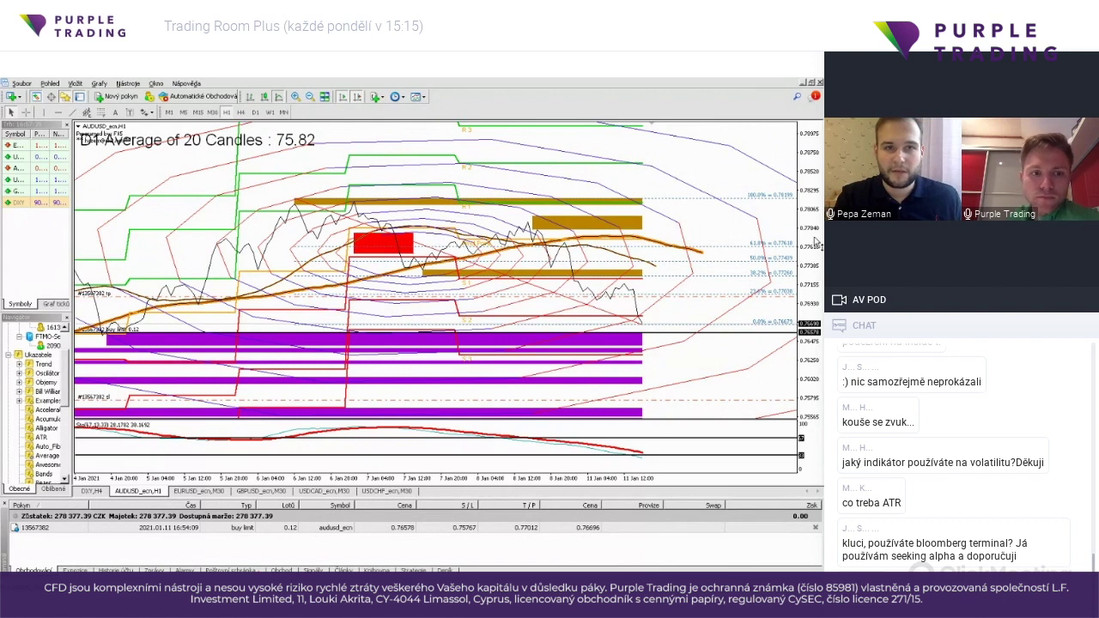
{"action": "left_click", "coordinate": [212, 113]}
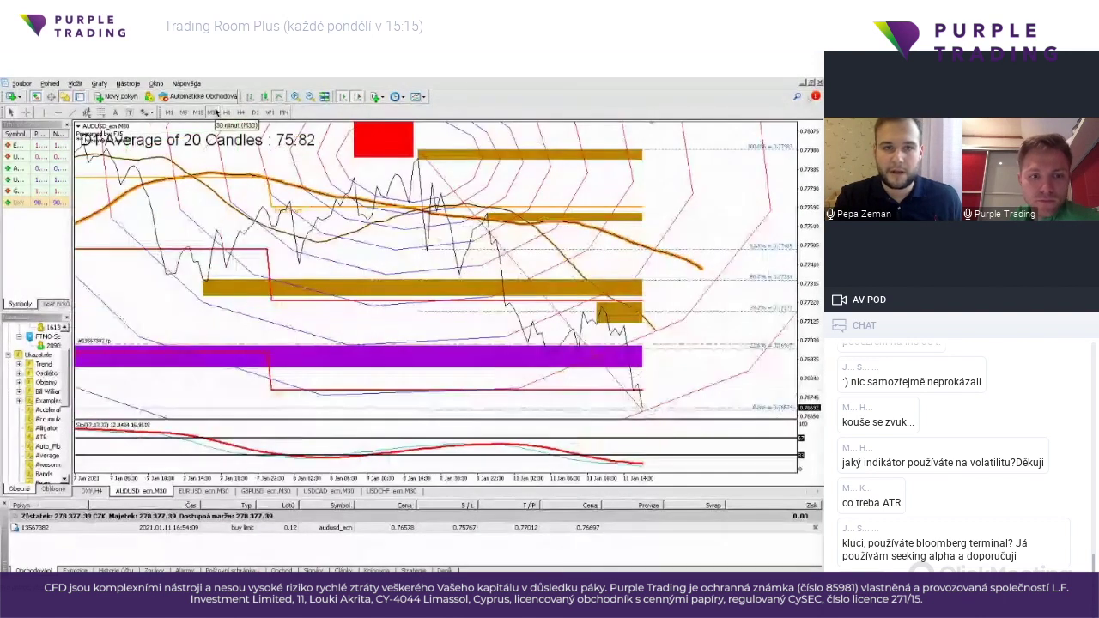
{"action": "left_click", "coordinate": [226, 113]}
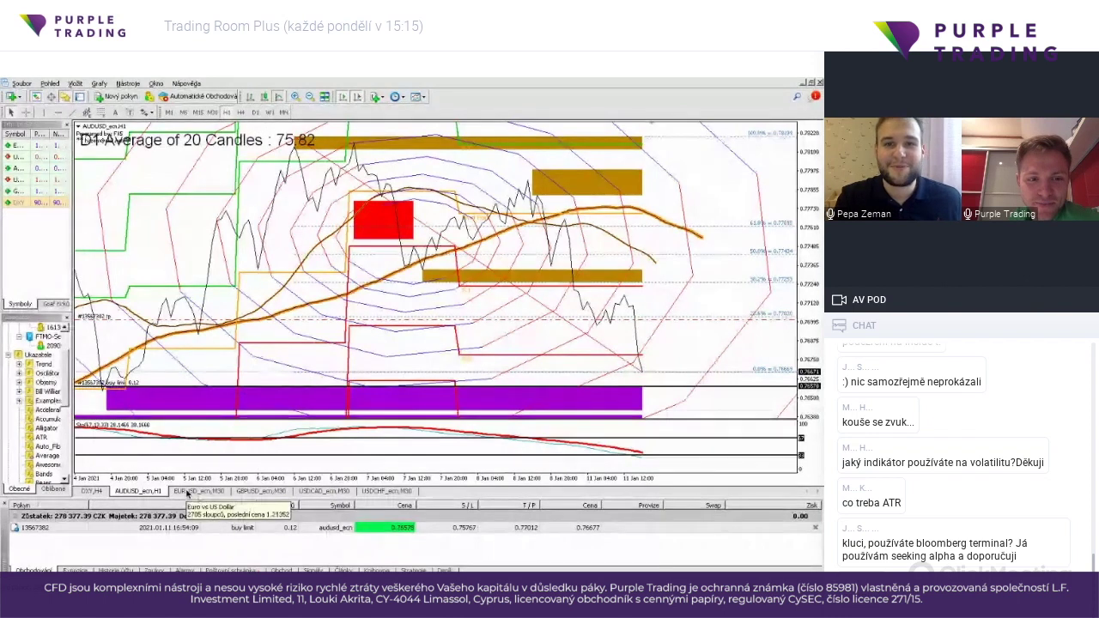
{"action": "key", "text": "XF86MonBrightnessUp"}
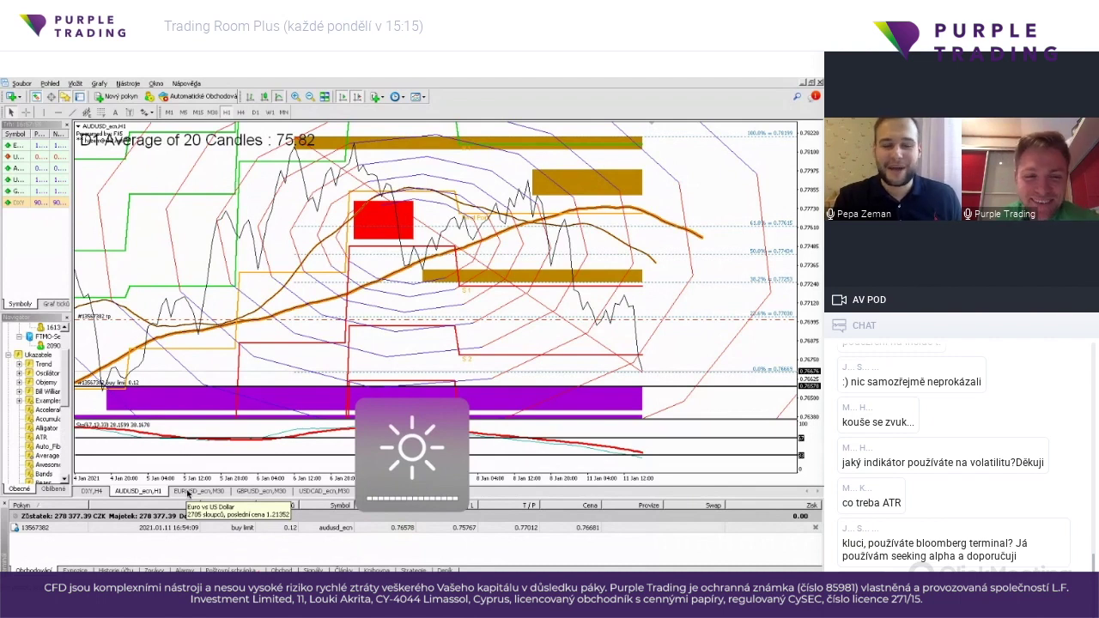
{"action": "left_click", "coordinate": [193, 493]}
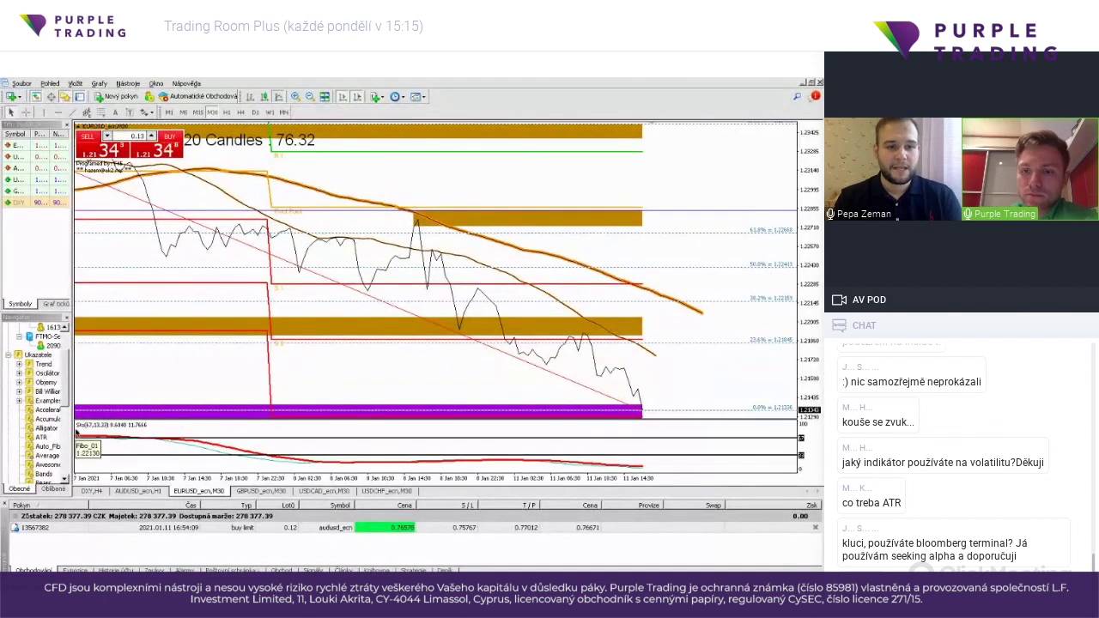
Step: Add the ATR indicator with a period of 14 to the EURUSD M30 chart, and delete it again
{"action": "left_click_drag", "start_coordinate": [40, 439], "coordinate": [316, 369]}
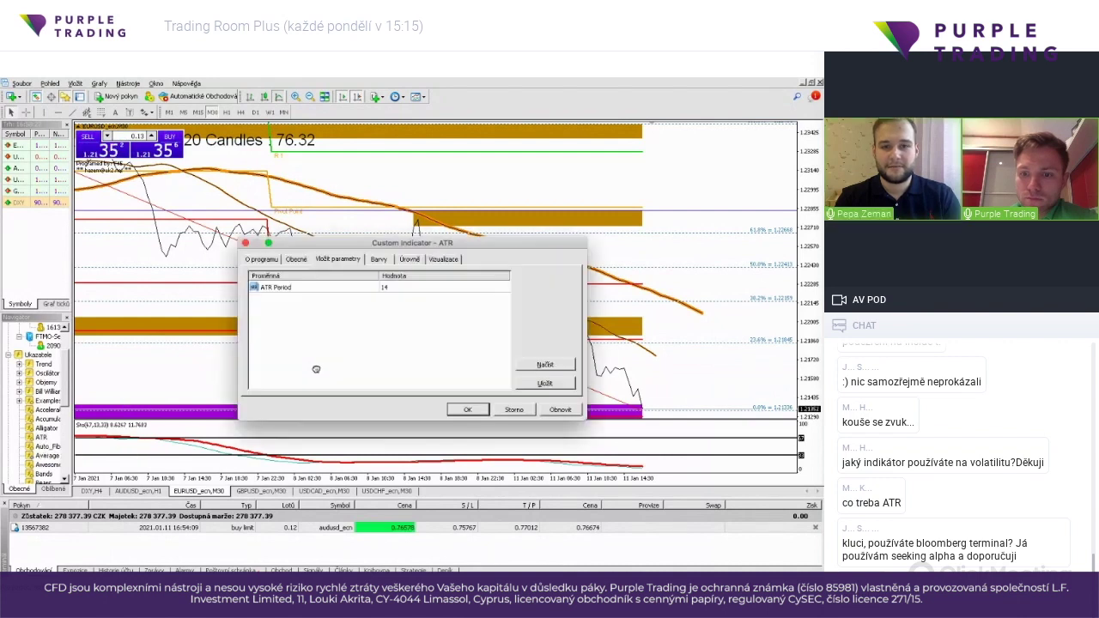
{"action": "left_click", "coordinate": [468, 409]}
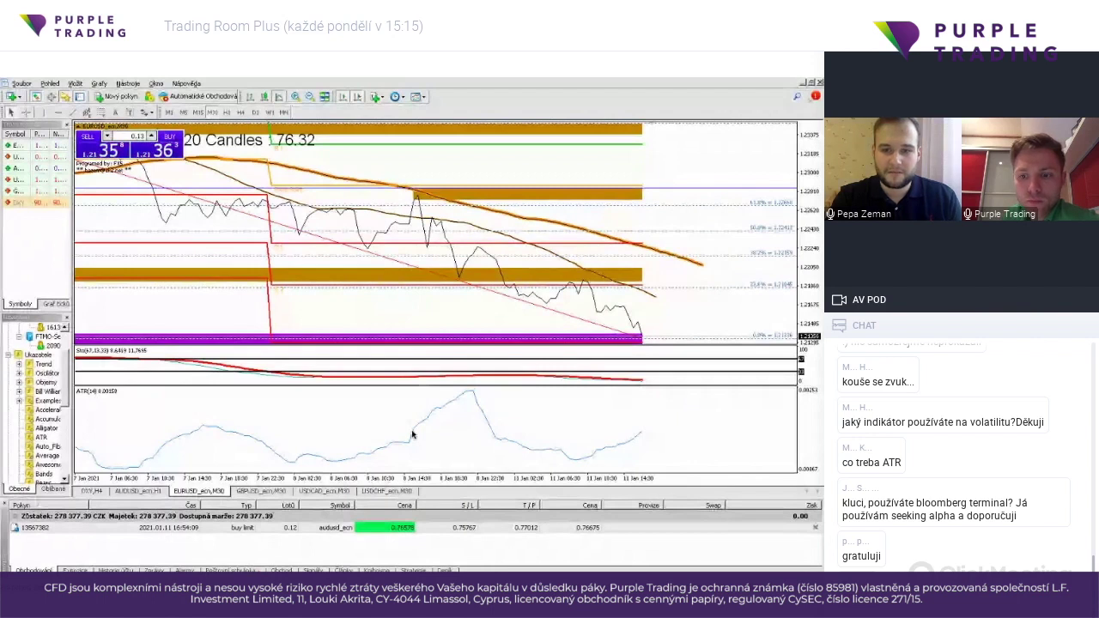
{"action": "right_click", "coordinate": [453, 400]}
{"action": "left_click", "coordinate": [485, 424]}
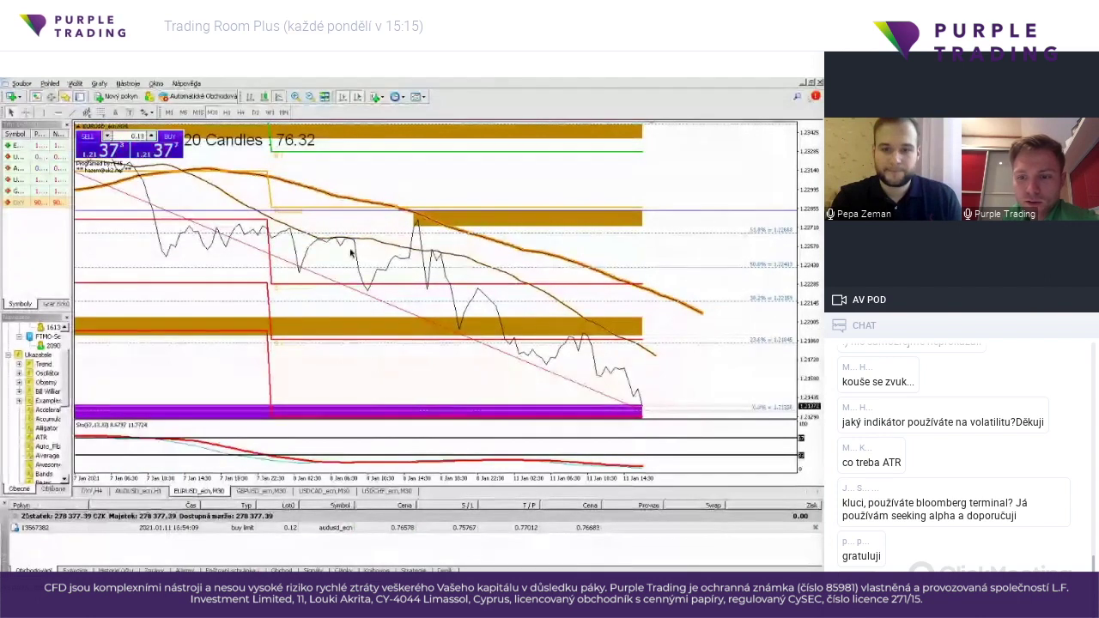
Step: Examine EURUSD's long-term trend against the green channel and purple zones on the weekly and daily charts
{"action": "left_click", "coordinate": [270, 112]}
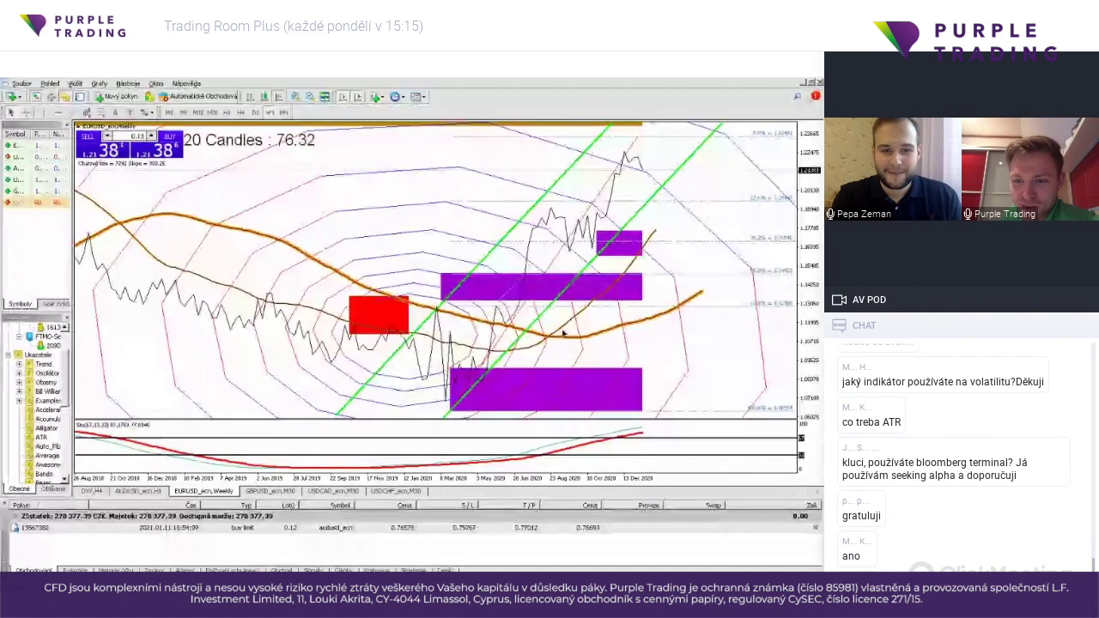
{"action": "mouse_move", "coordinate": [280, 378]}
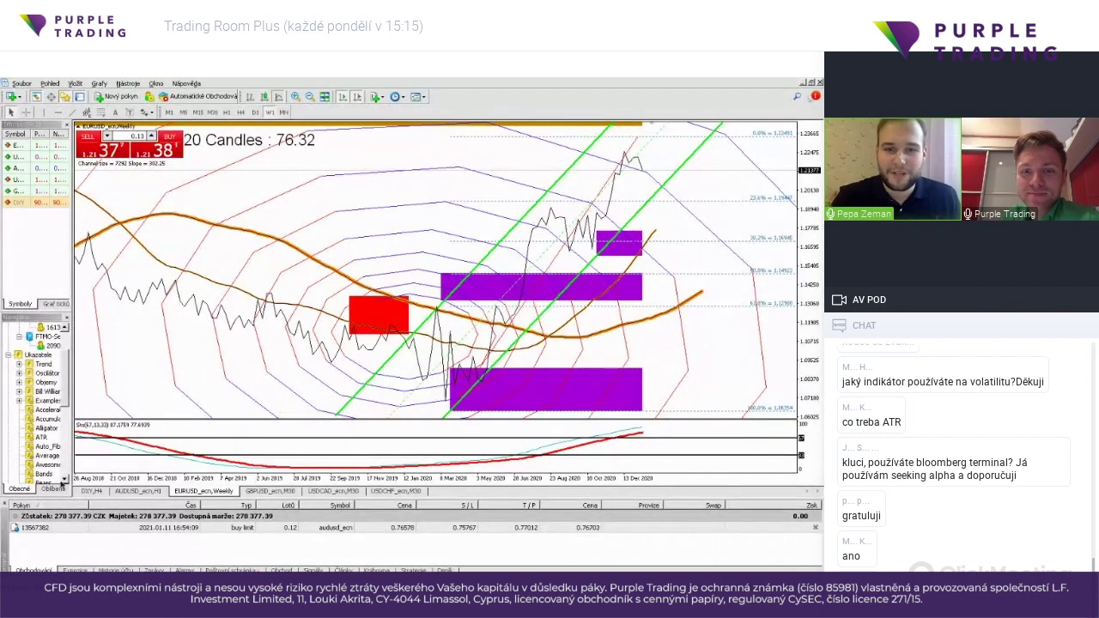
{"action": "mouse_move", "coordinate": [336, 365]}
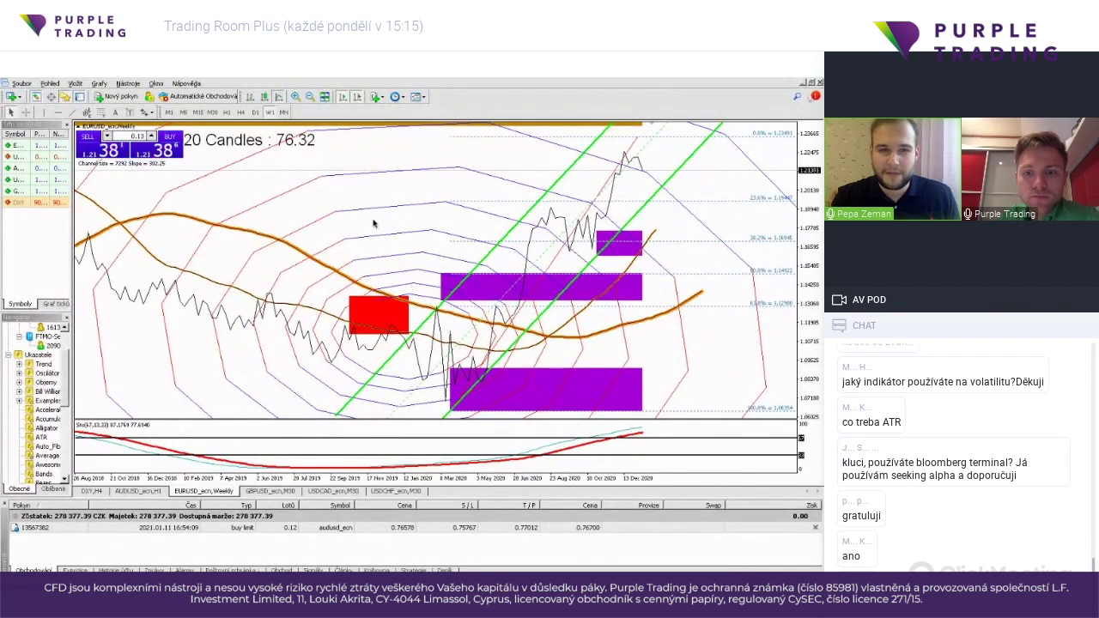
{"action": "mouse_move", "coordinate": [371, 224]}
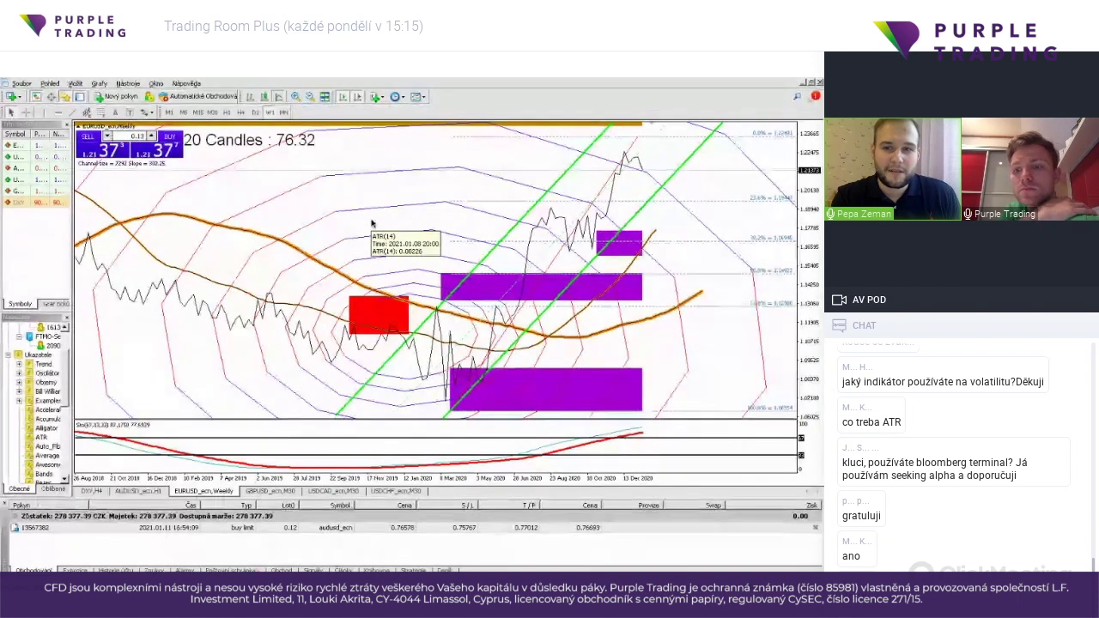
{"action": "mouse_move", "coordinate": [479, 238]}
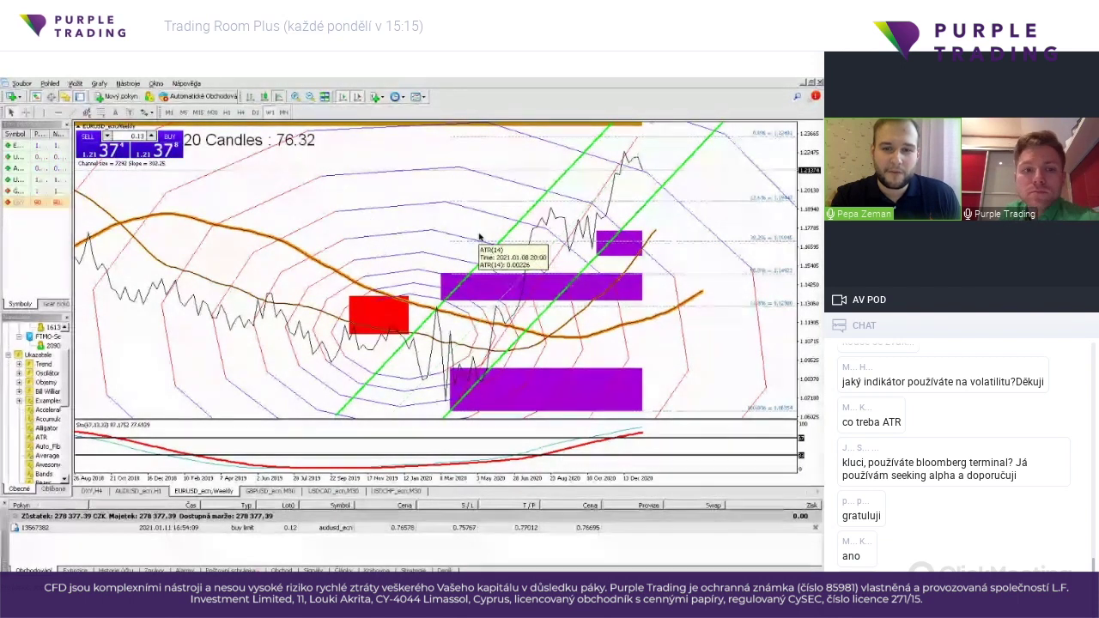
{"action": "mouse_move", "coordinate": [507, 315]}
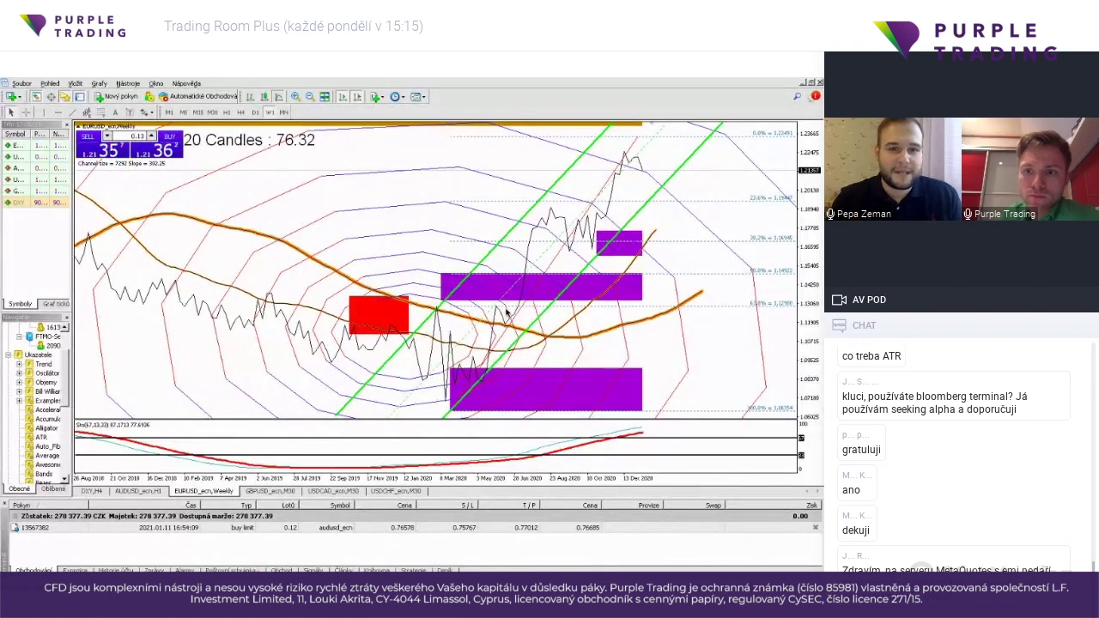
{"action": "left_click", "coordinate": [256, 112]}
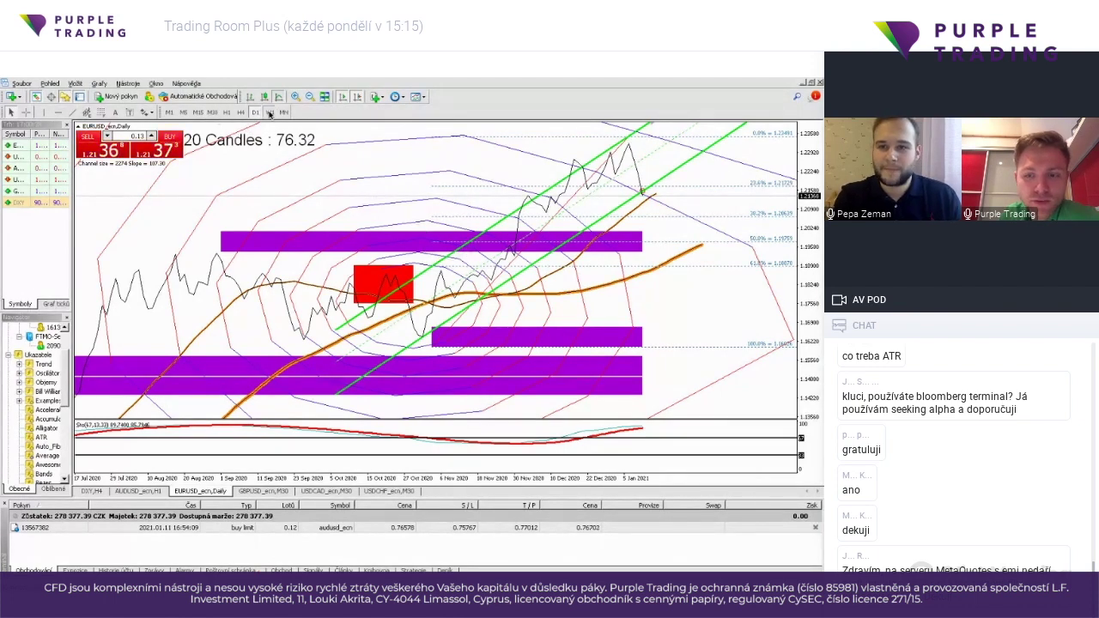
{"action": "left_click", "coordinate": [271, 113]}
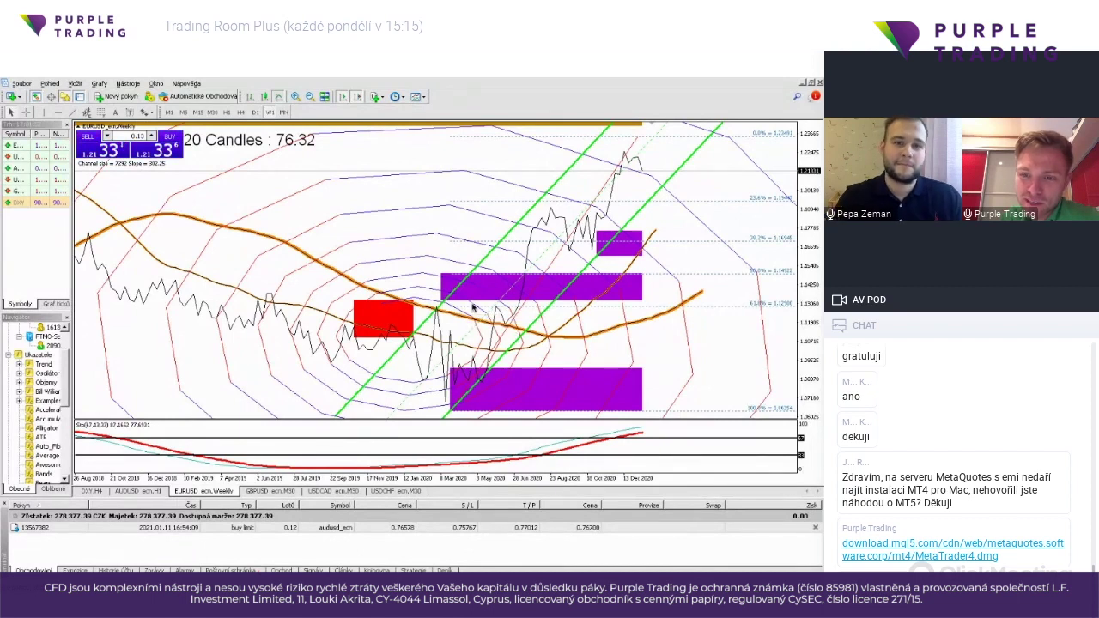
Step: Compare EURUSD on the H1, weekly, daily and H4 charts, including the daily candlesticks inside the green channel
{"action": "left_click", "coordinate": [226, 112]}
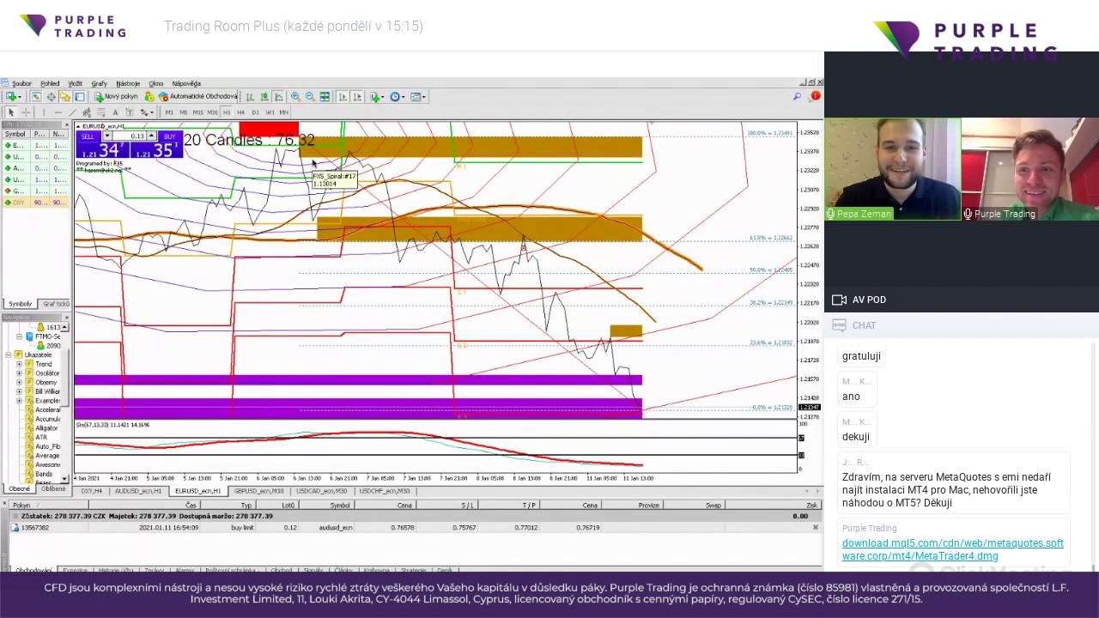
{"action": "left_click", "coordinate": [268, 113]}
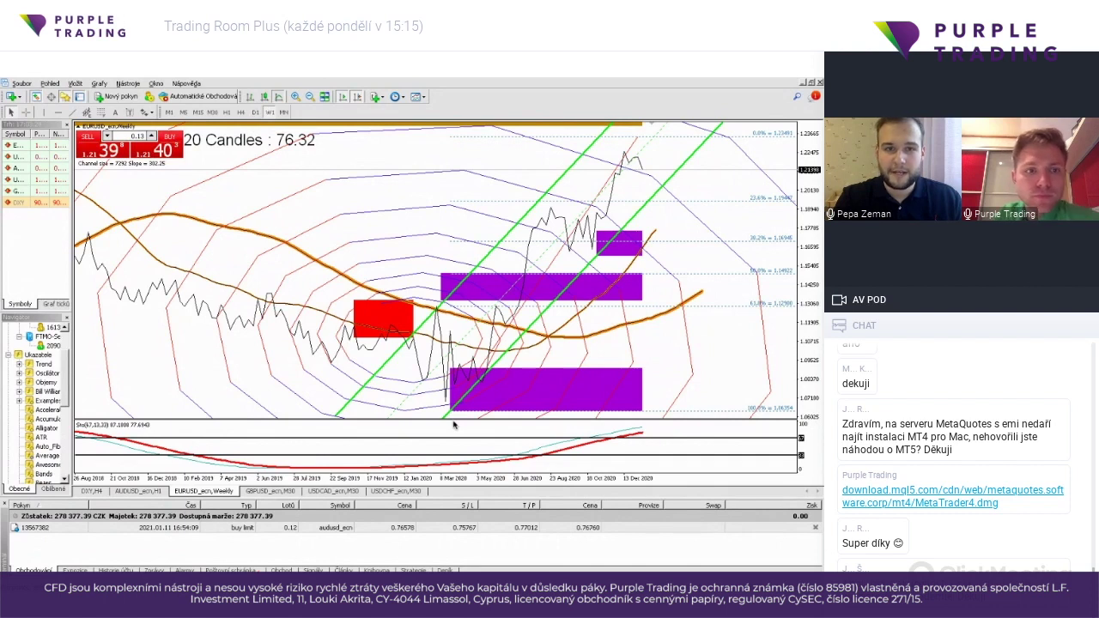
{"action": "left_click", "coordinate": [255, 113]}
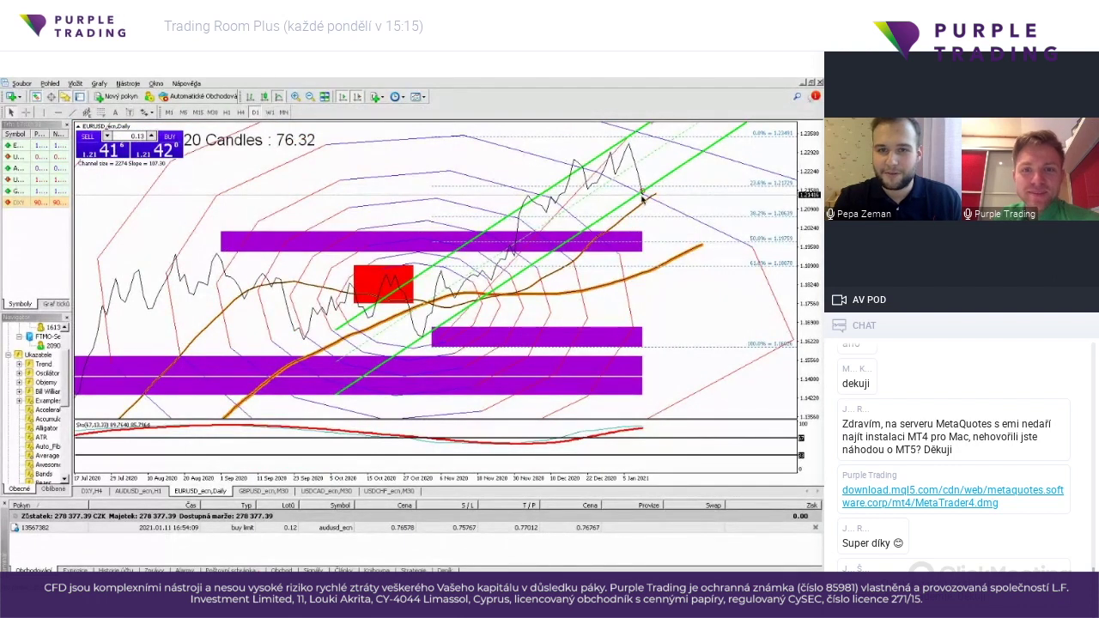
{"action": "left_click", "coordinate": [265, 97]}
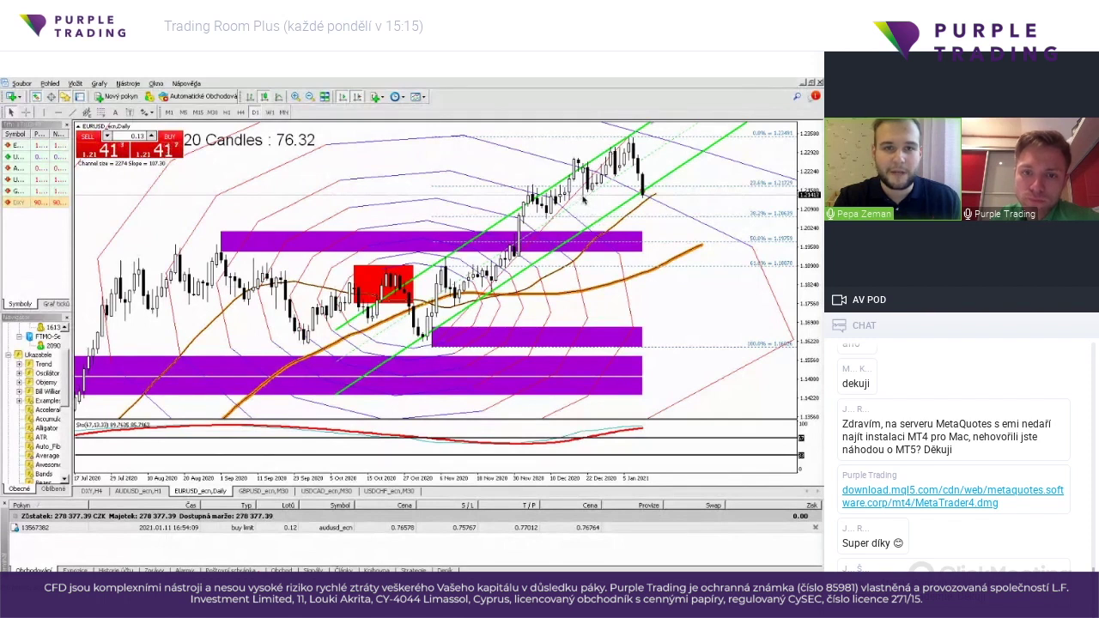
{"action": "left_click", "coordinate": [279, 97]}
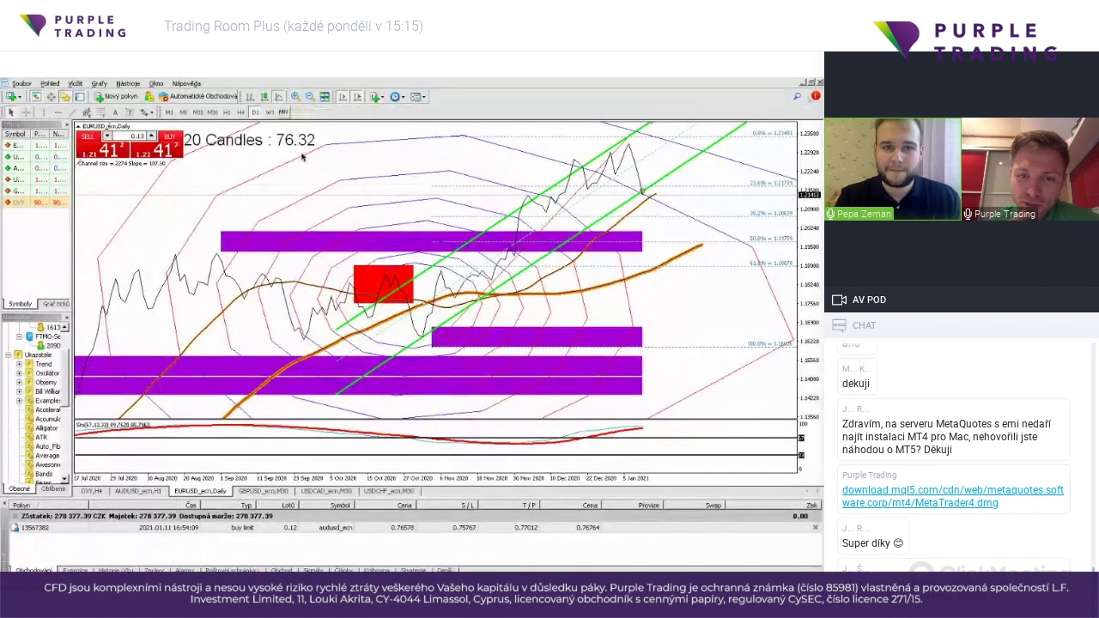
{"action": "left_click", "coordinate": [241, 112]}
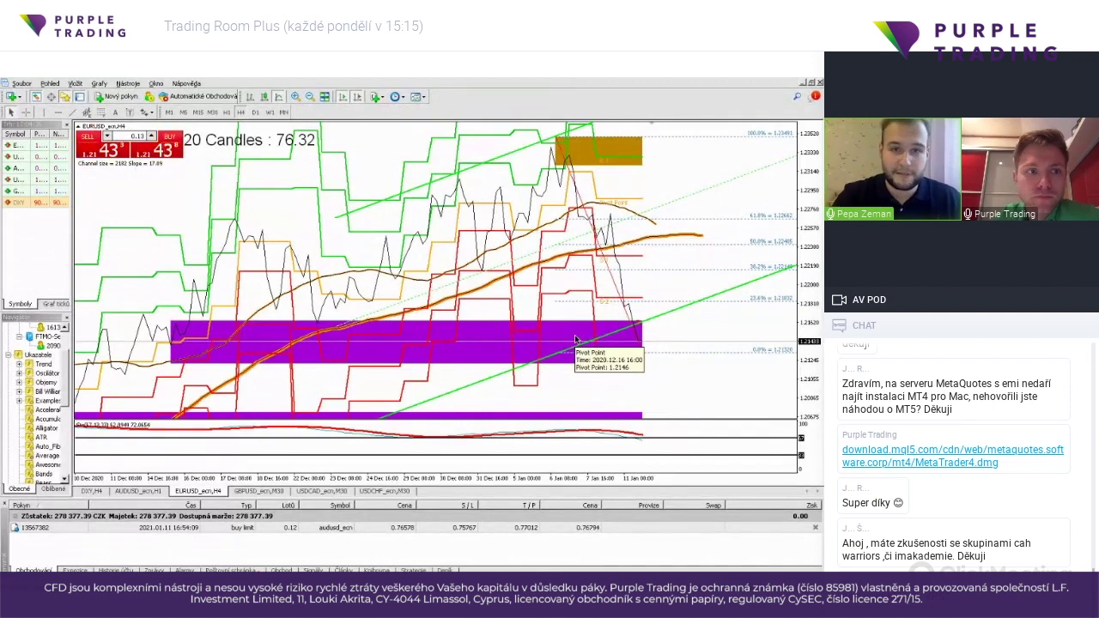
Step: Switch to the CyklyM30 sheet and record EUR's trend as up and its average volatility as 76,32
{"action": "key", "text": "alt+Tab"}
{"action": "left_click", "coordinate": [460, 241]}
{"action": "type", "text": "up"}
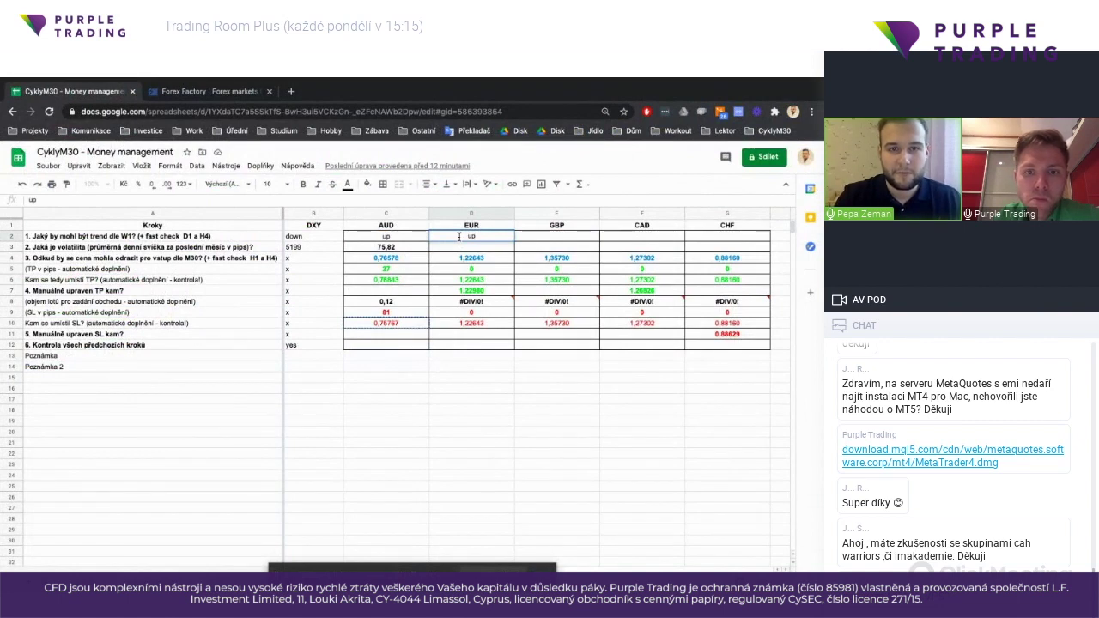
{"action": "key", "text": "Return"}
{"action": "key", "text": "ctrl+Left"}
{"action": "key", "text": "ctrl+Right"}
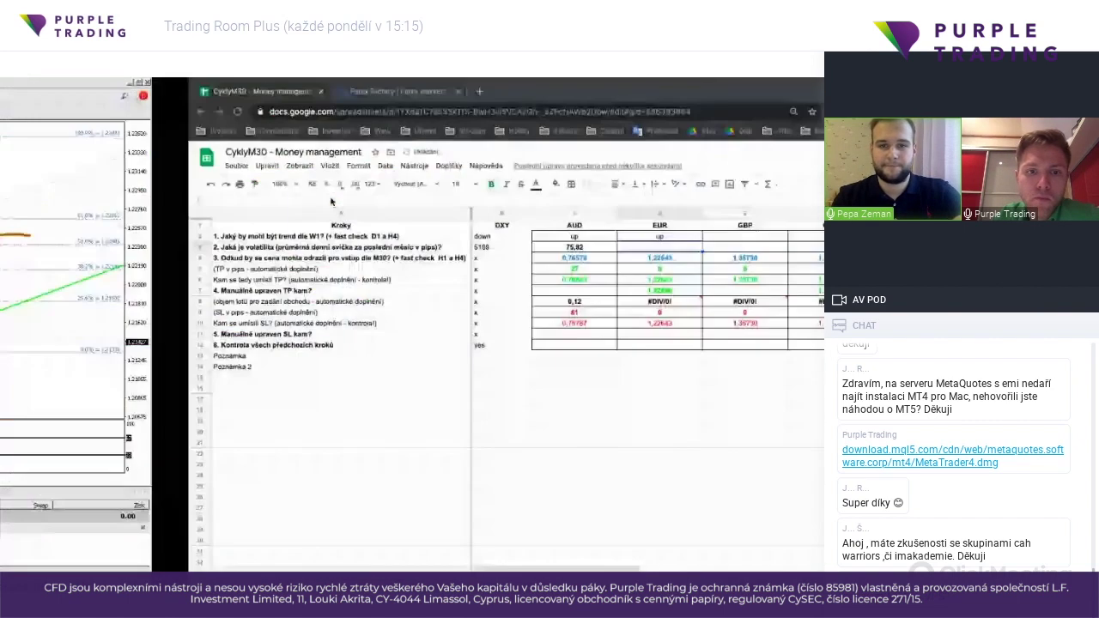
{"action": "type", "text": "76"}
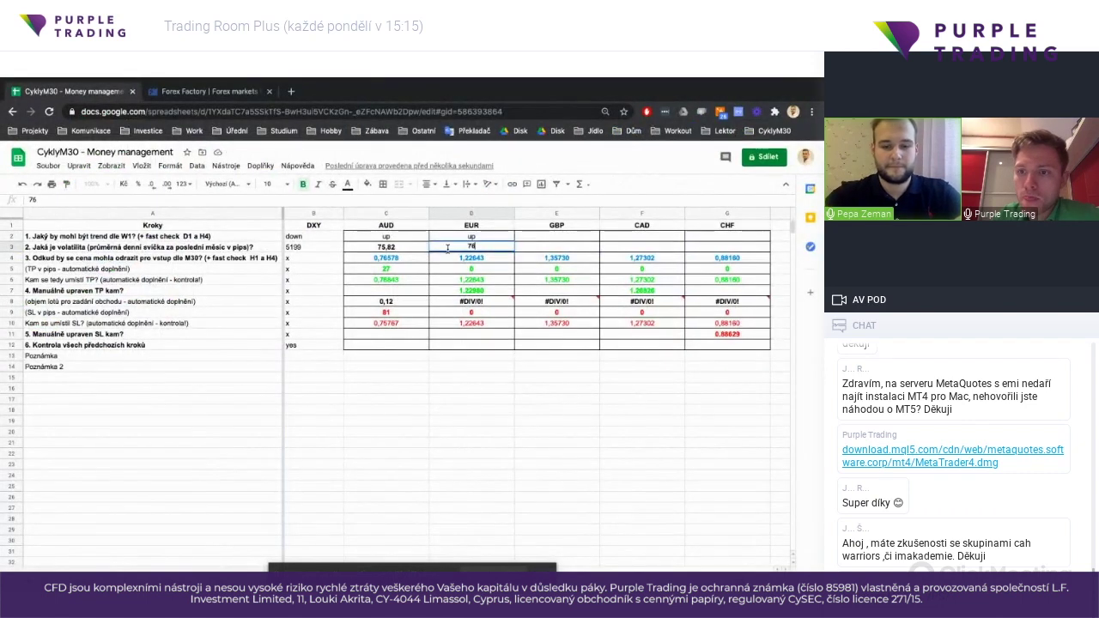
{"action": "type", "text": ",32"}
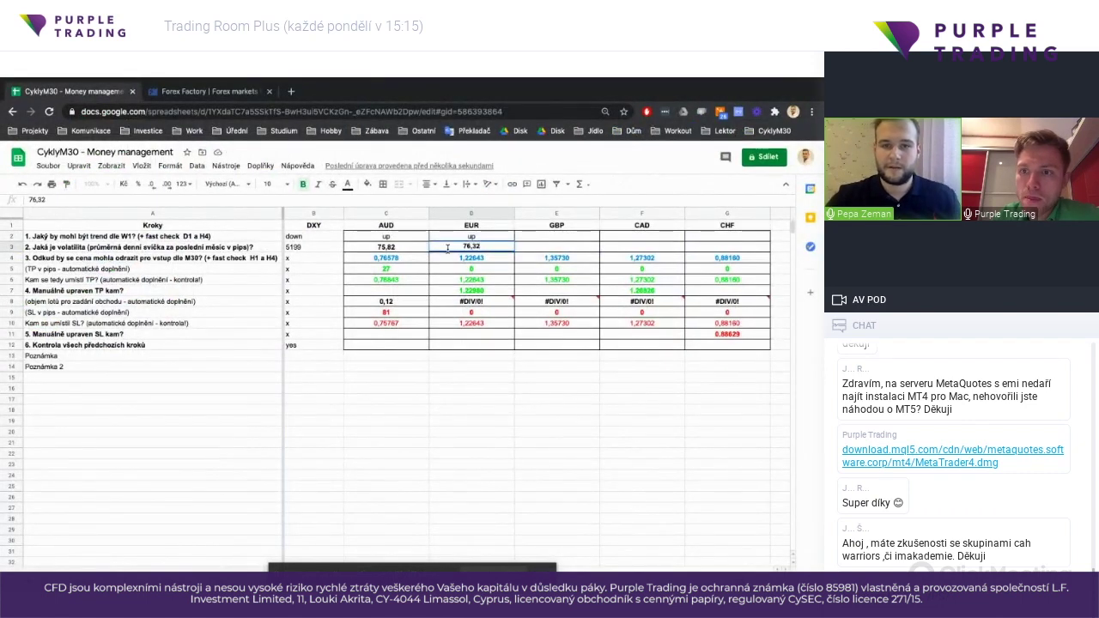
{"action": "key", "text": "Return"}
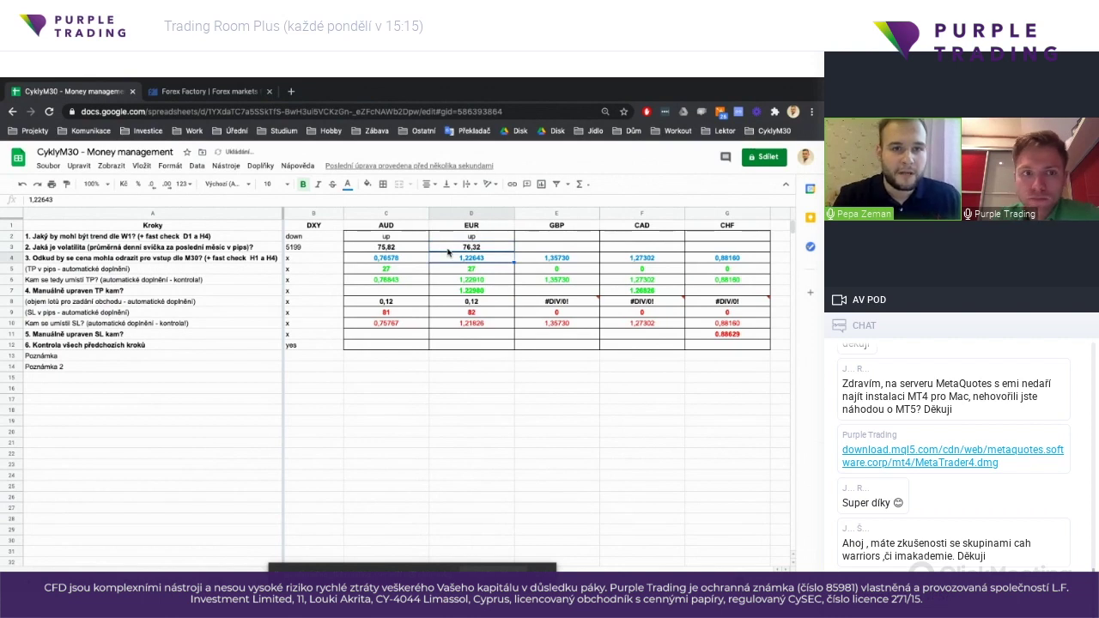
Step: Switch to MetaTrader and examine EURUSD's price against the purple and golden zones on the M30 and H1 charts
{"action": "key", "text": "ctrl+Left"}
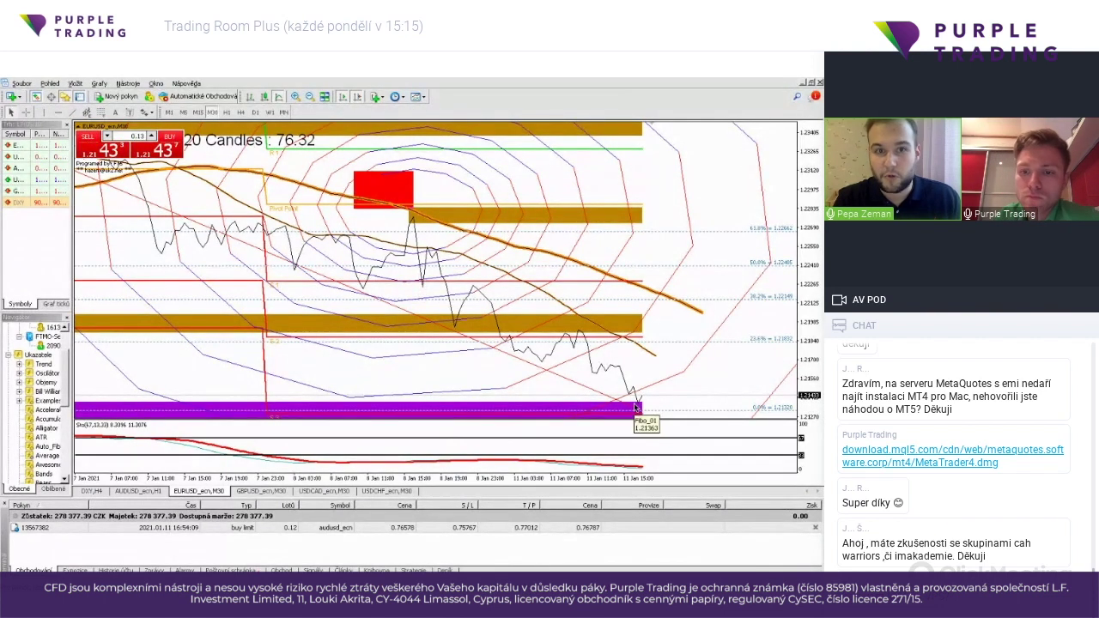
{"action": "left_click", "coordinate": [264, 96]}
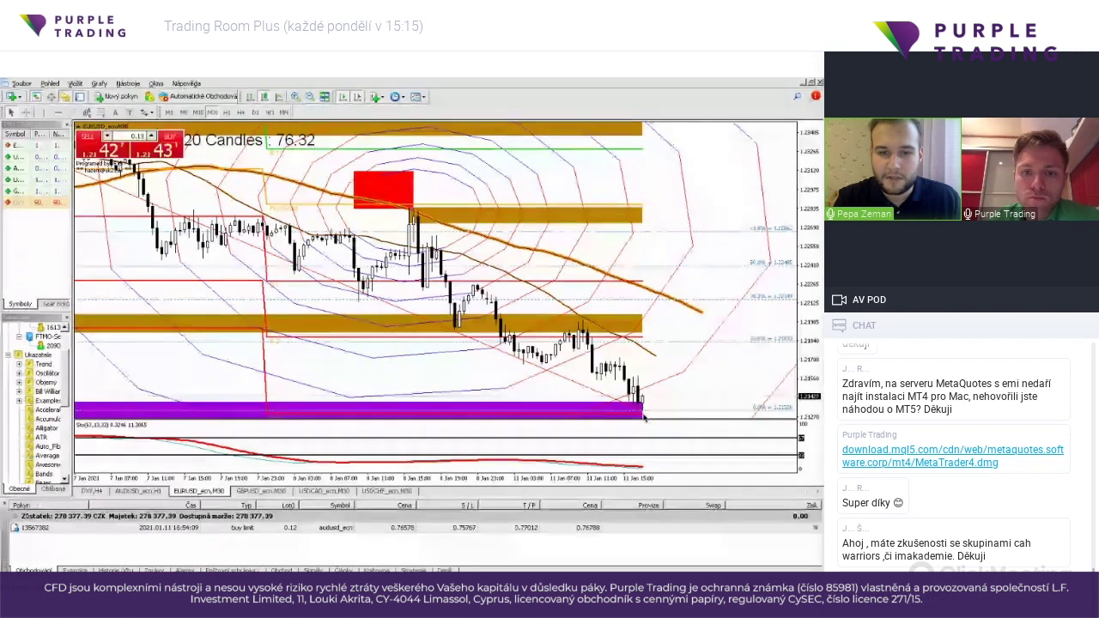
{"action": "left_click_drag", "start_coordinate": [810, 311], "coordinate": [807, 329]}
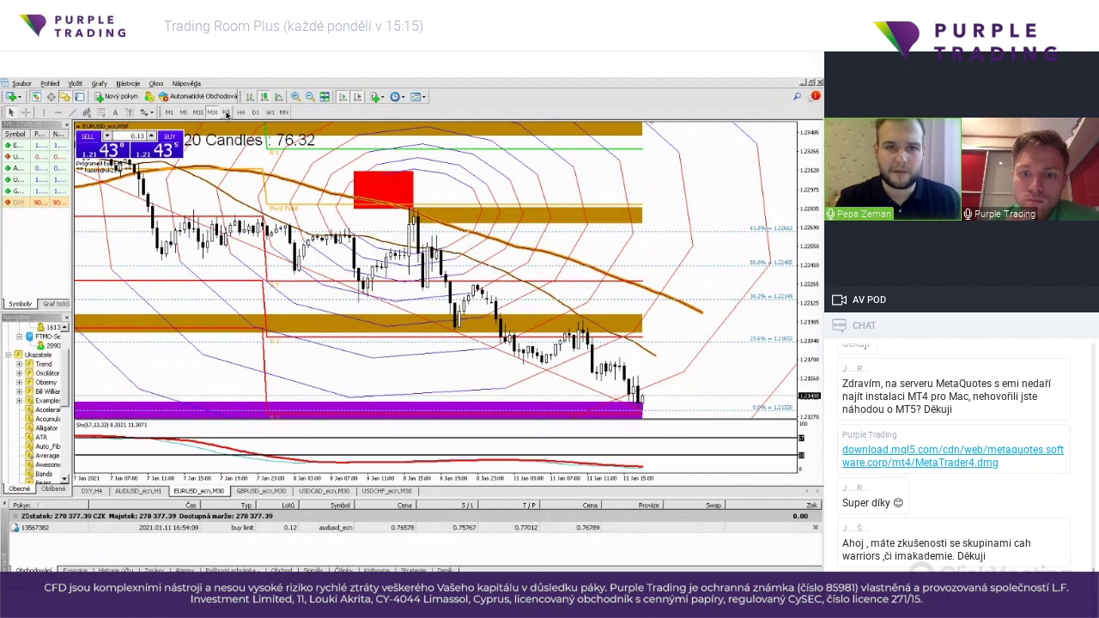
{"action": "left_click", "coordinate": [277, 97]}
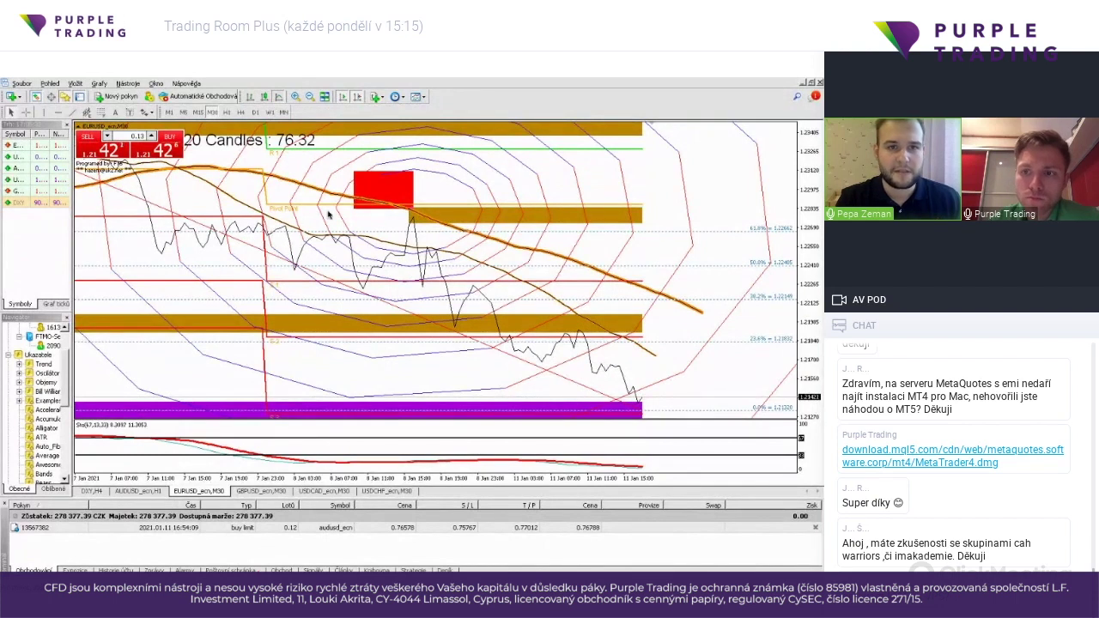
{"action": "left_click", "coordinate": [227, 113]}
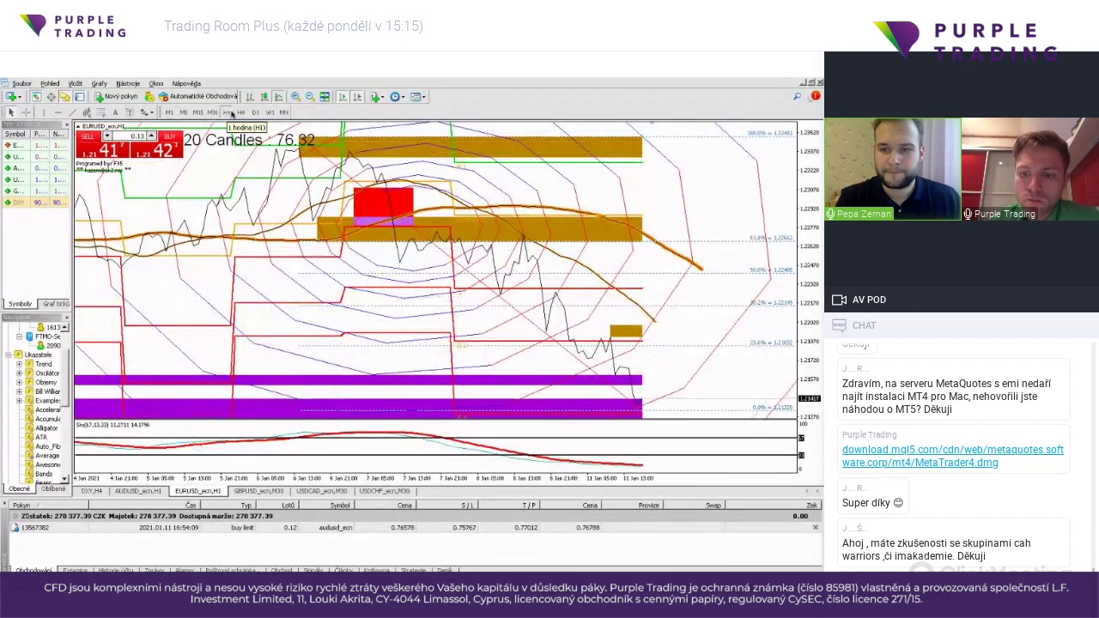
{"action": "left_click_drag", "start_coordinate": [803, 315], "coordinate": [807, 260]}
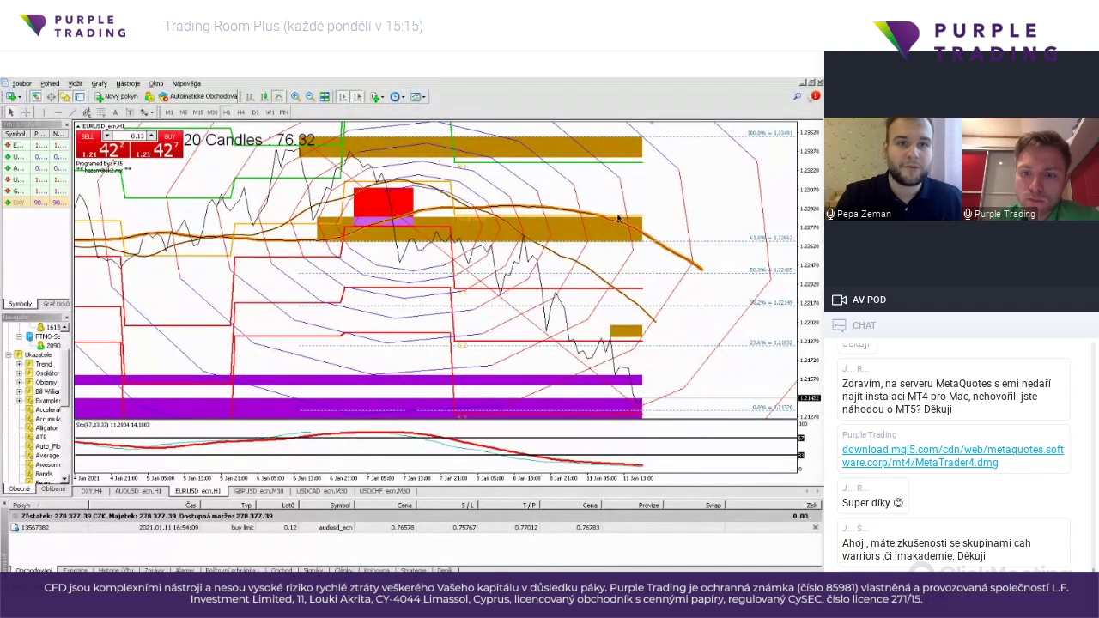
{"action": "mouse_move", "coordinate": [619, 219]}
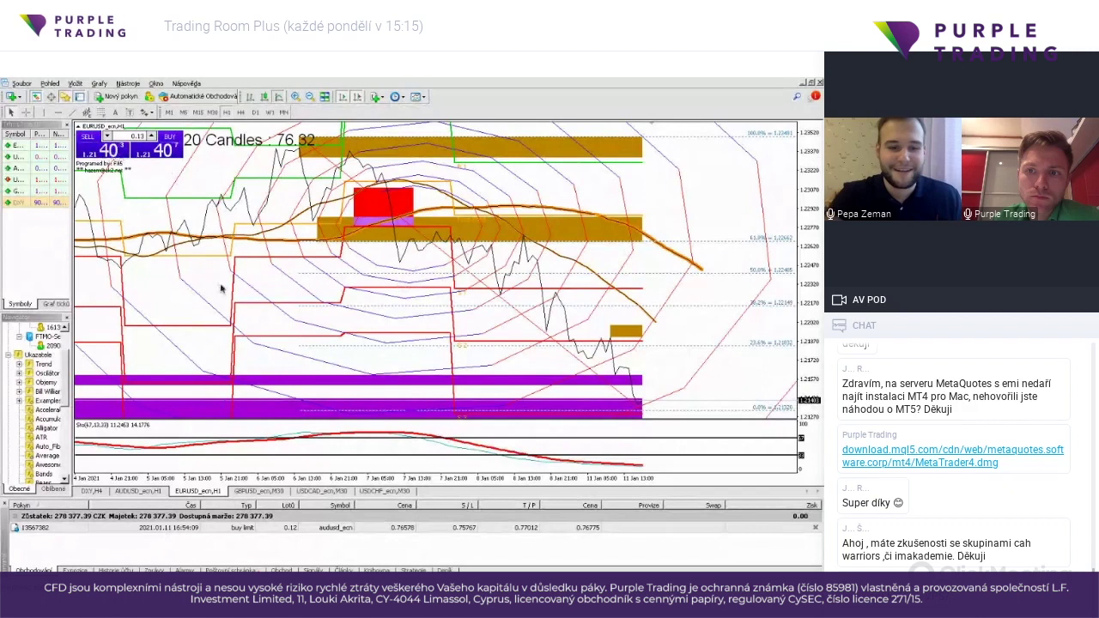
{"action": "mouse_move", "coordinate": [221, 288]}
{"action": "key", "text": "XF86MonBrightnessUp"}
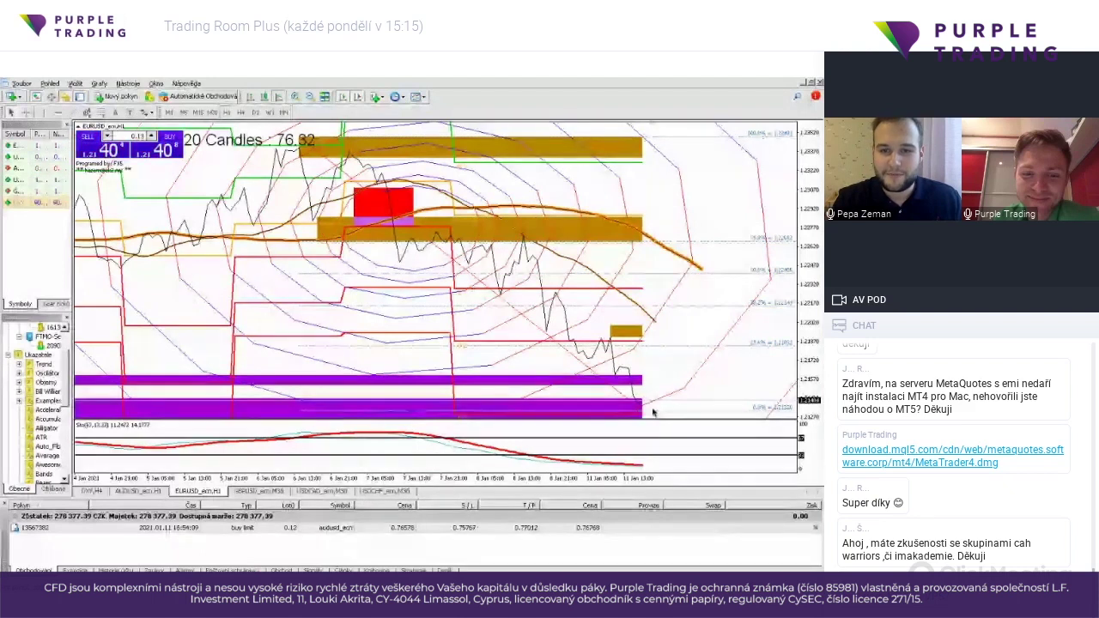
Step: Check EUR's lot volume in the CyklyM30 sheet and buy 0.12 lots of EURUSD at market in MetaTrader
{"action": "key", "text": "alt+Tab"}
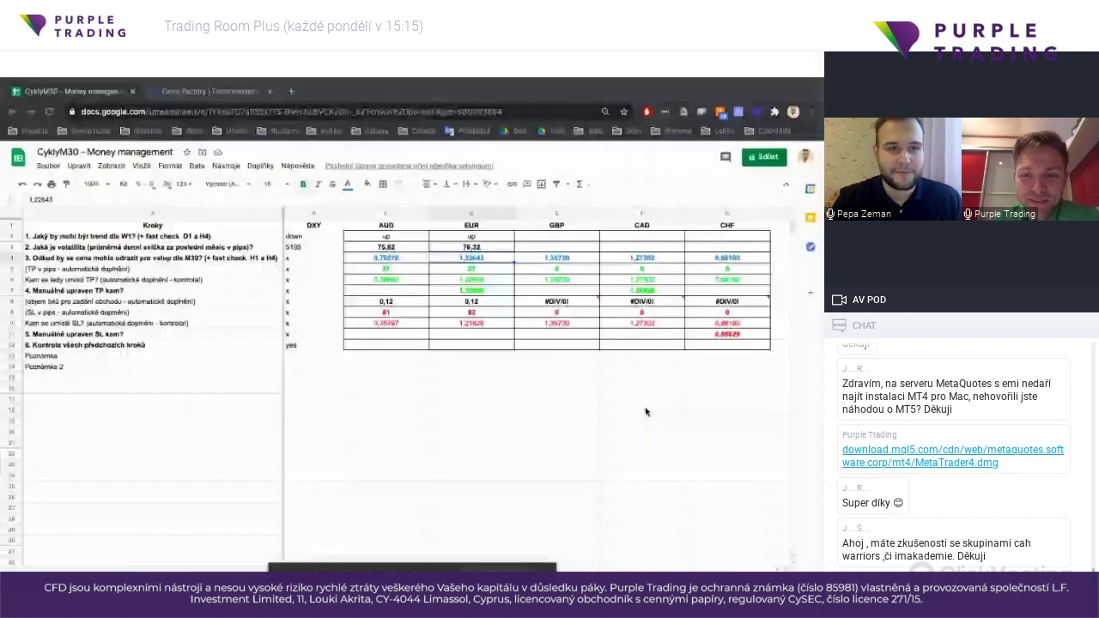
{"action": "key", "text": "alt+Tab"}
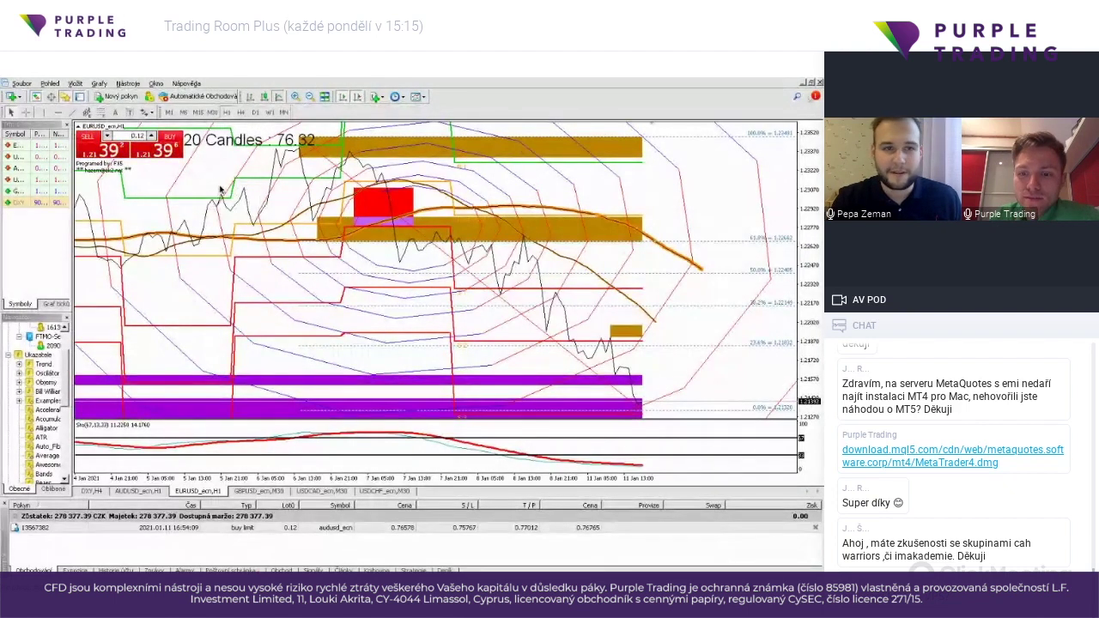
{"action": "left_click", "coordinate": [153, 151]}
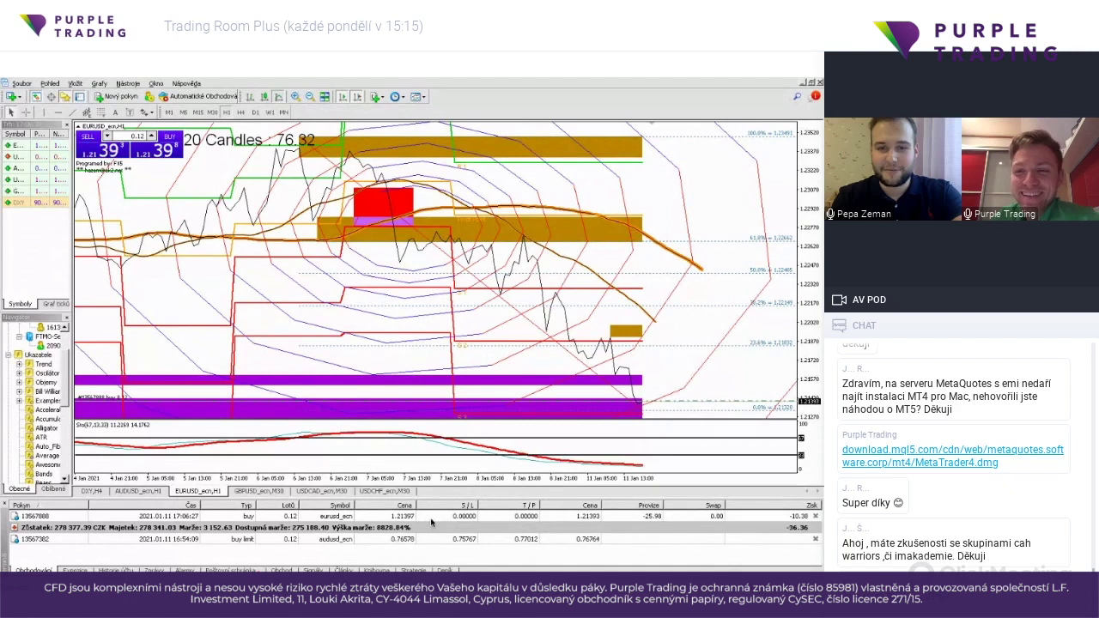
Step: In the CyklyM30 sheet, record EUR's entry price as 1,21397 and clear its manually adjusted take profit
{"action": "key", "text": "alt+Tab"}
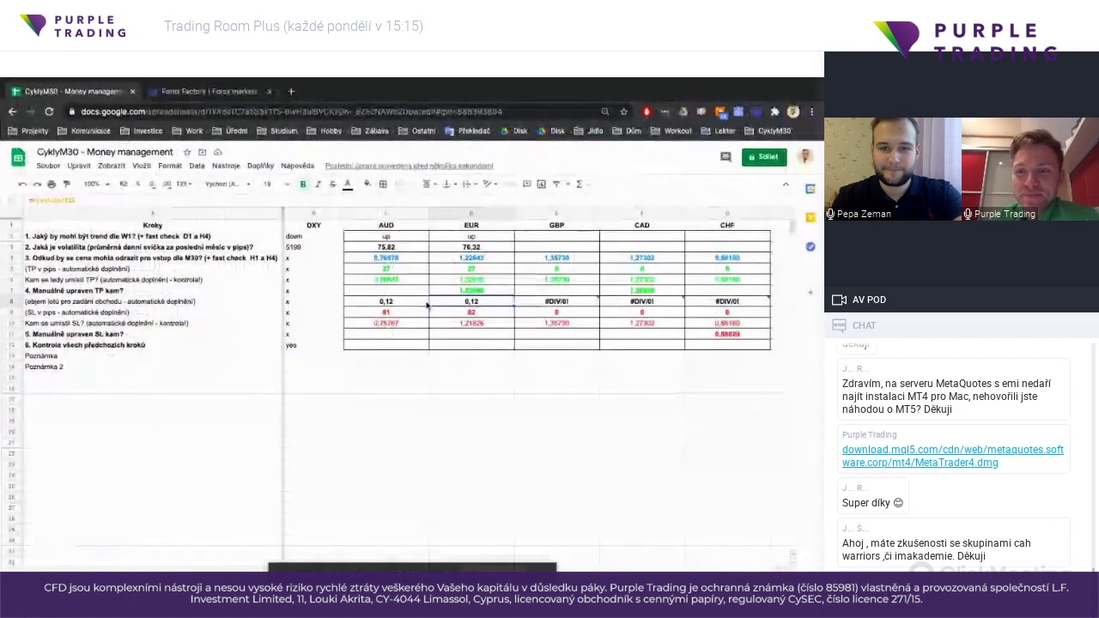
{"action": "left_click", "coordinate": [476, 259]}
{"action": "type", "text": "1,2"}
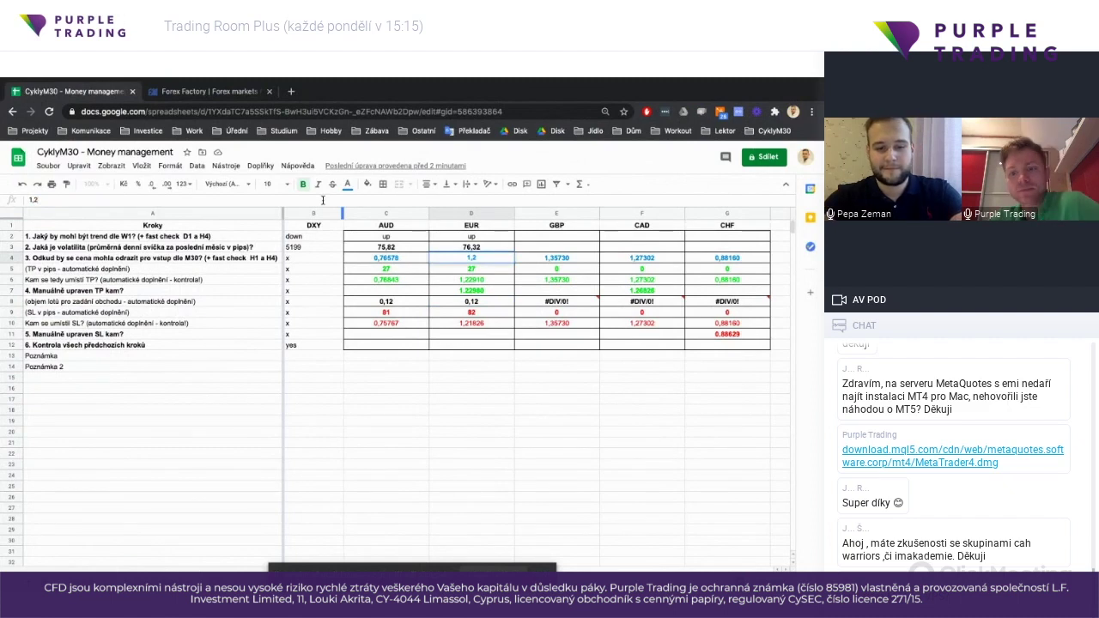
{"action": "type", "text": "1397"}
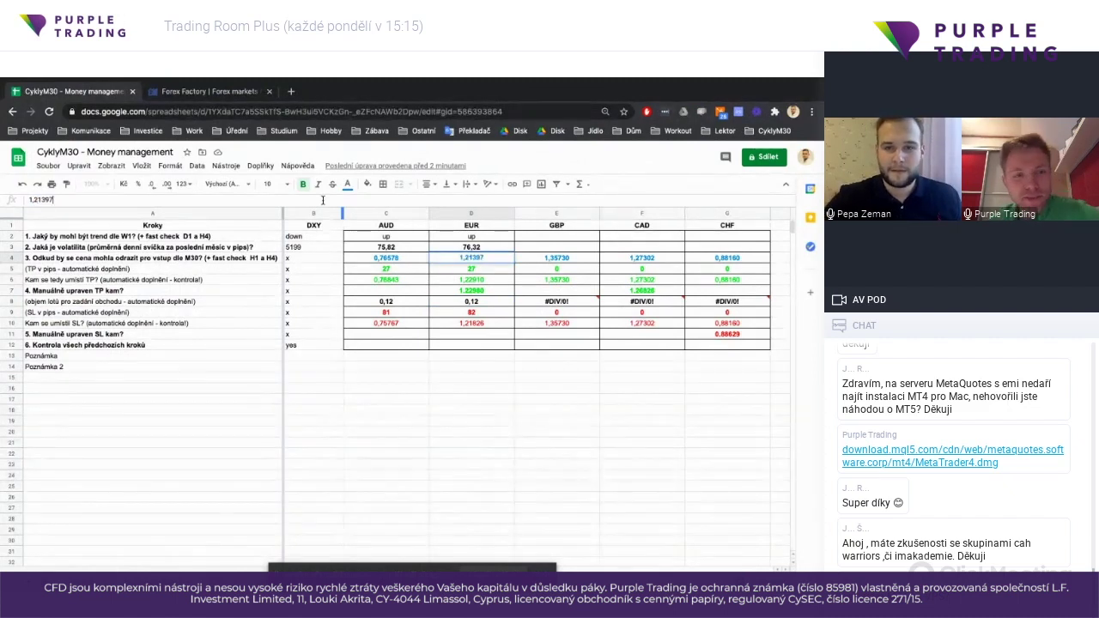
{"action": "key", "text": "Return"}
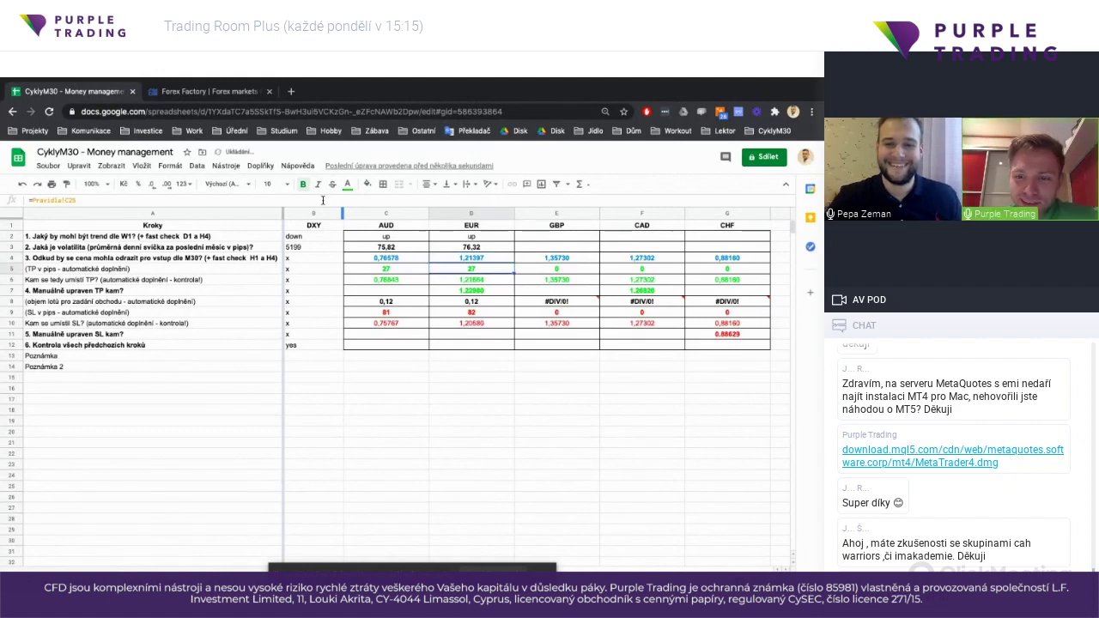
{"action": "key", "text": "Down"}
{"action": "key", "text": "Down"}
{"action": "key", "text": "Delete"}
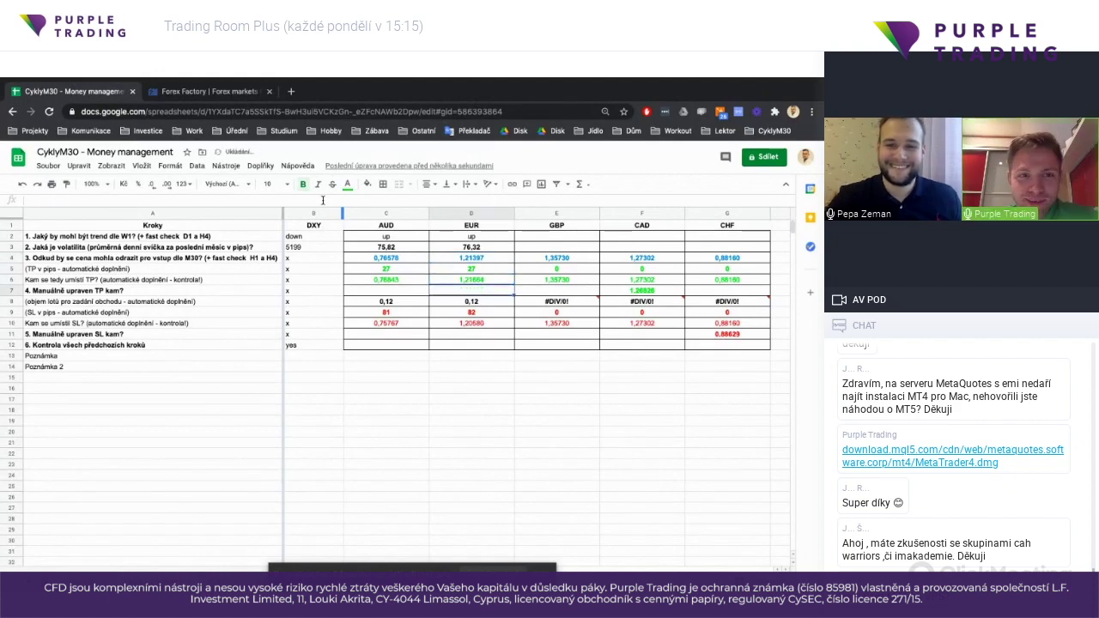
{"action": "key", "text": "Up"}
{"action": "key", "text": "Up"}
{"action": "key", "text": "Up"}
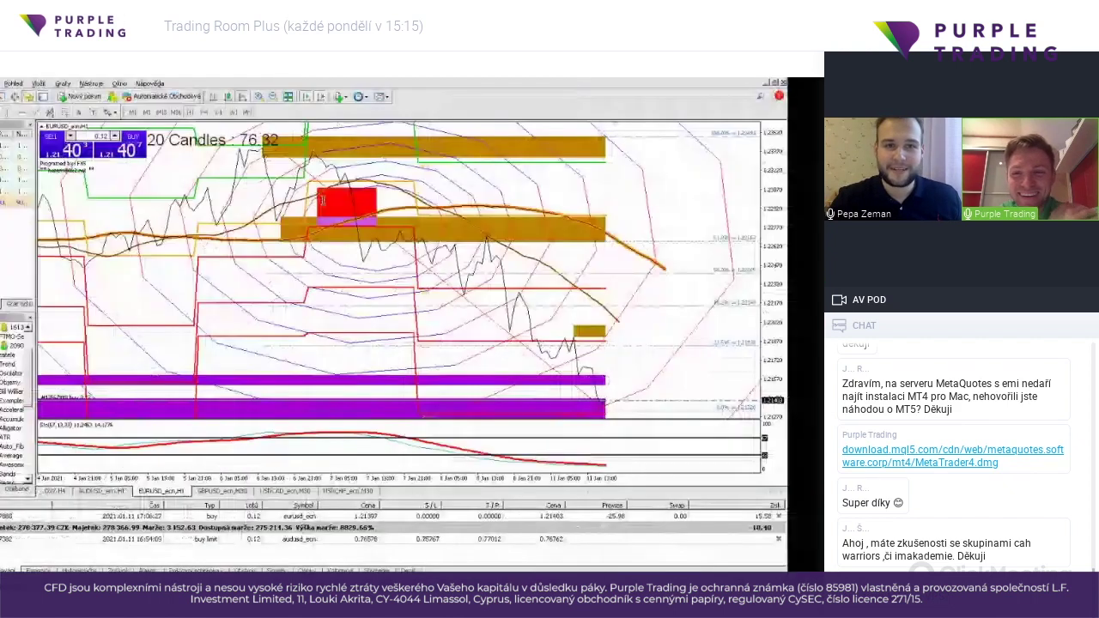
Step: Copy EUR's calculated levels from the sheet into the open EURUSD position: take profit 1.21664 and stop loss 1.20580
{"action": "key", "text": "ctrl+Right"}
{"action": "key", "text": "Down"}
{"action": "key", "text": "Down"}
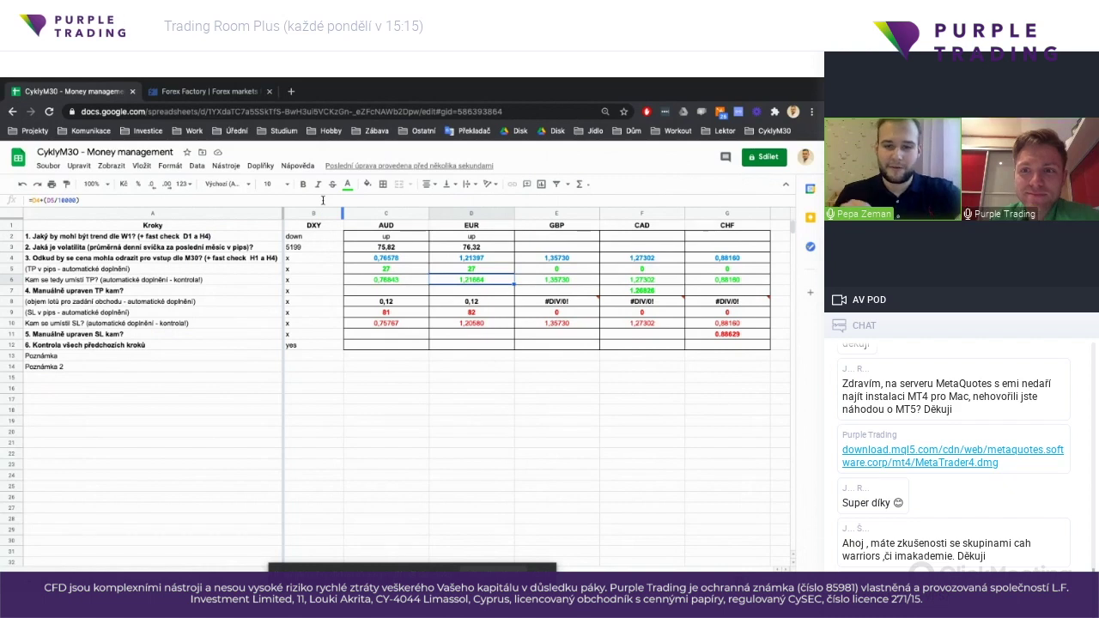
{"action": "key", "text": "ctrl+Left"}
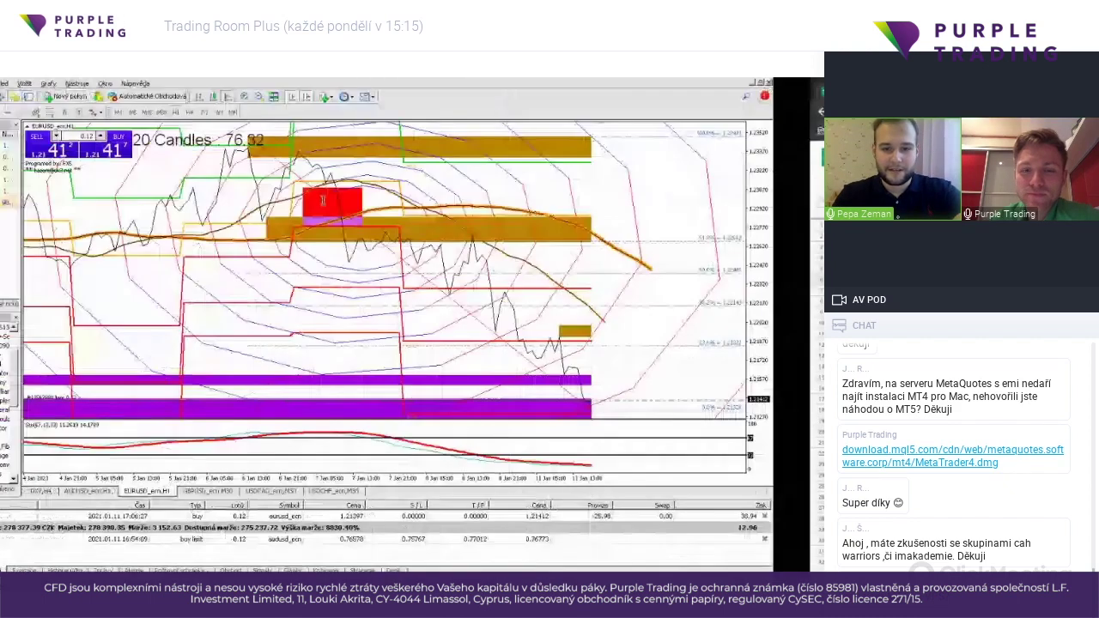
{"action": "double_click", "coordinate": [456, 515]}
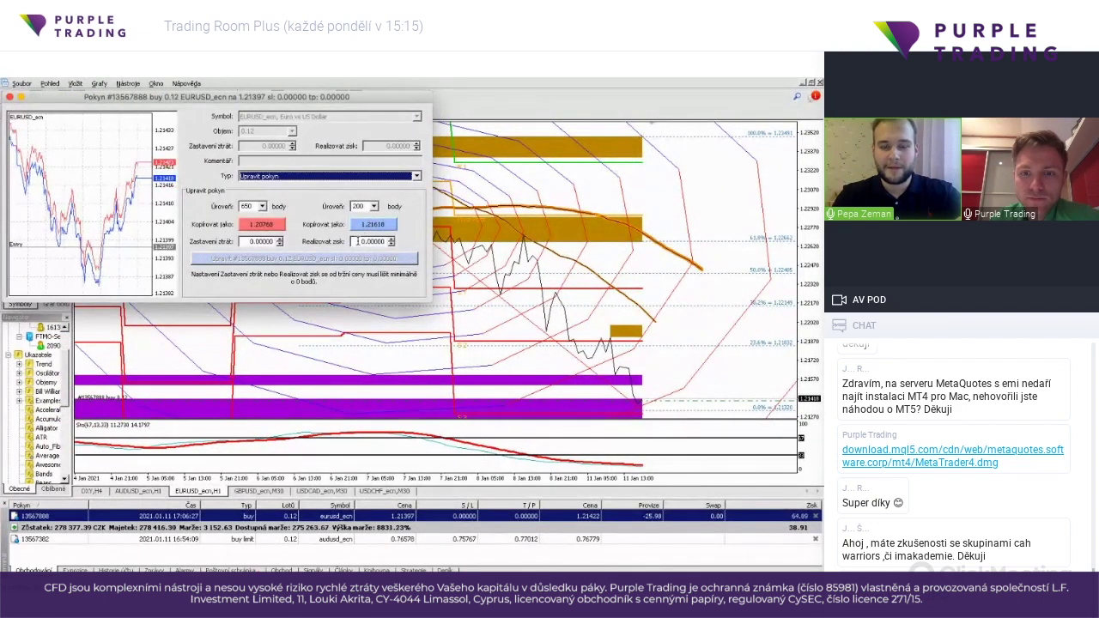
{"action": "left_click", "coordinate": [355, 243]}
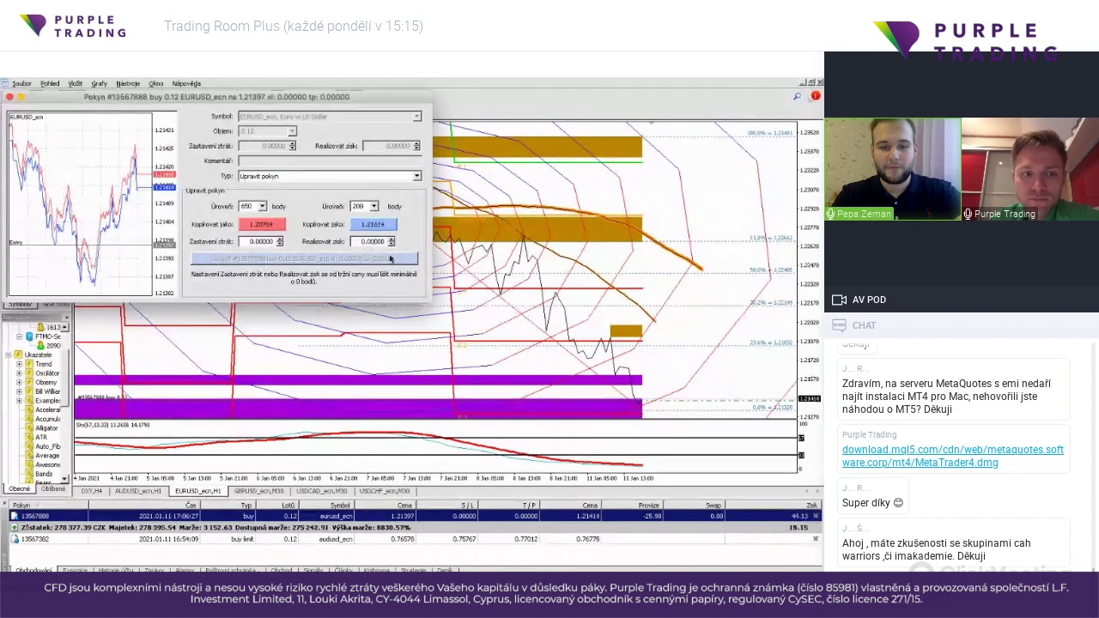
{"action": "key", "text": "alt+Tab"}
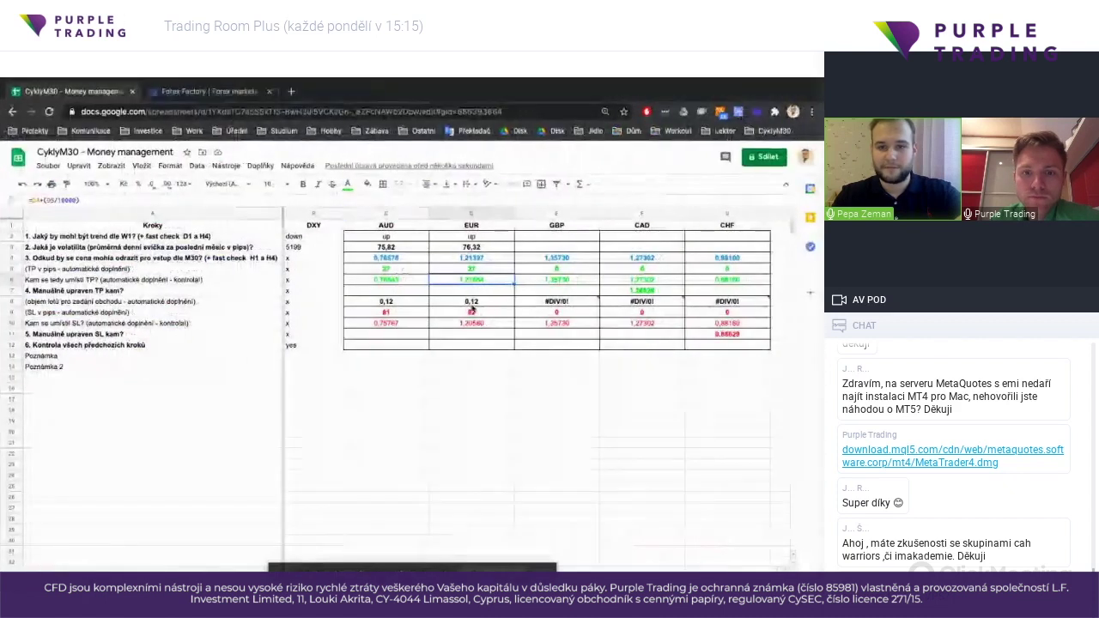
{"action": "key", "text": "ctrl+c"}
{"action": "left_click", "coordinate": [469, 325]}
{"action": "key", "text": "alt+Tab"}
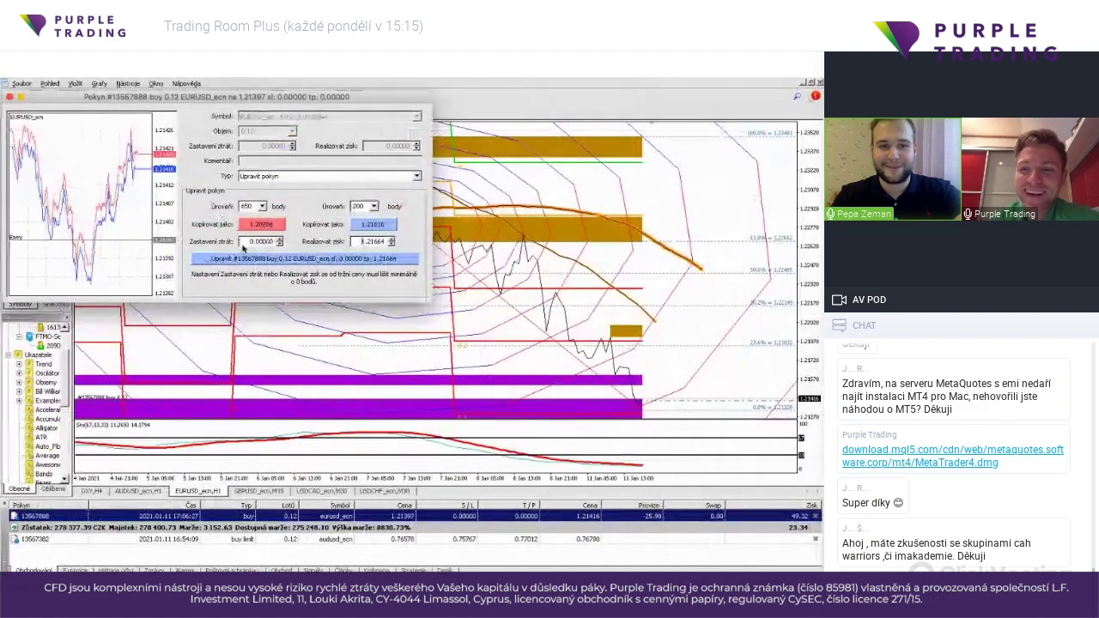
{"action": "key", "text": "ctrl+v"}
{"action": "left_click", "coordinate": [286, 260]}
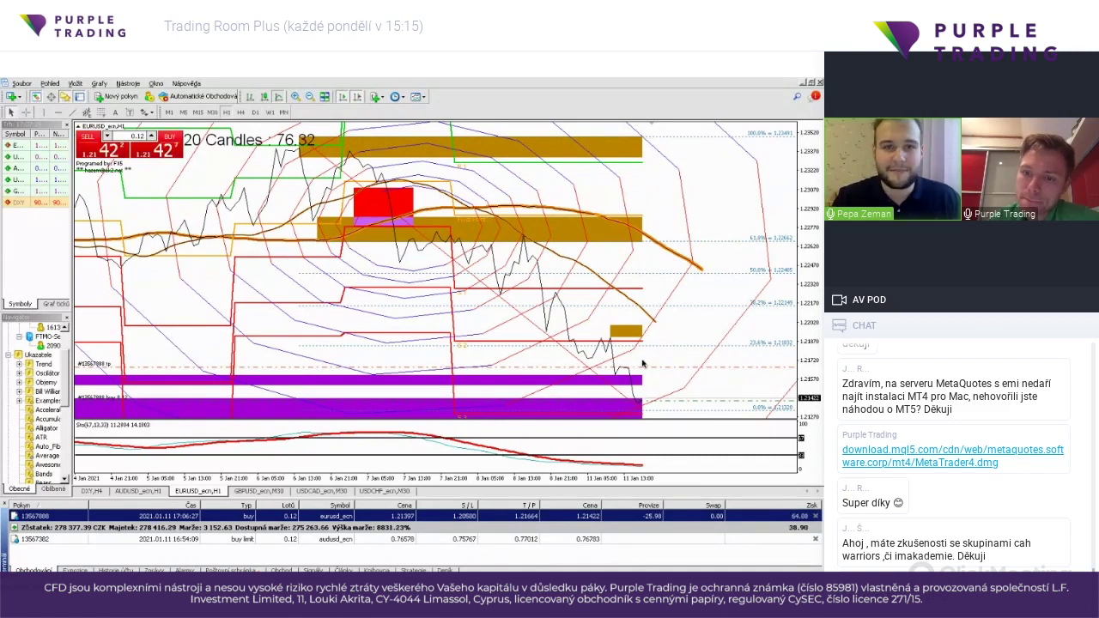
Step: Examine the EURUSD position's take profit and stop loss levels against the purple zones on the H1 and H4 charts
{"action": "key", "text": "alt+2"}
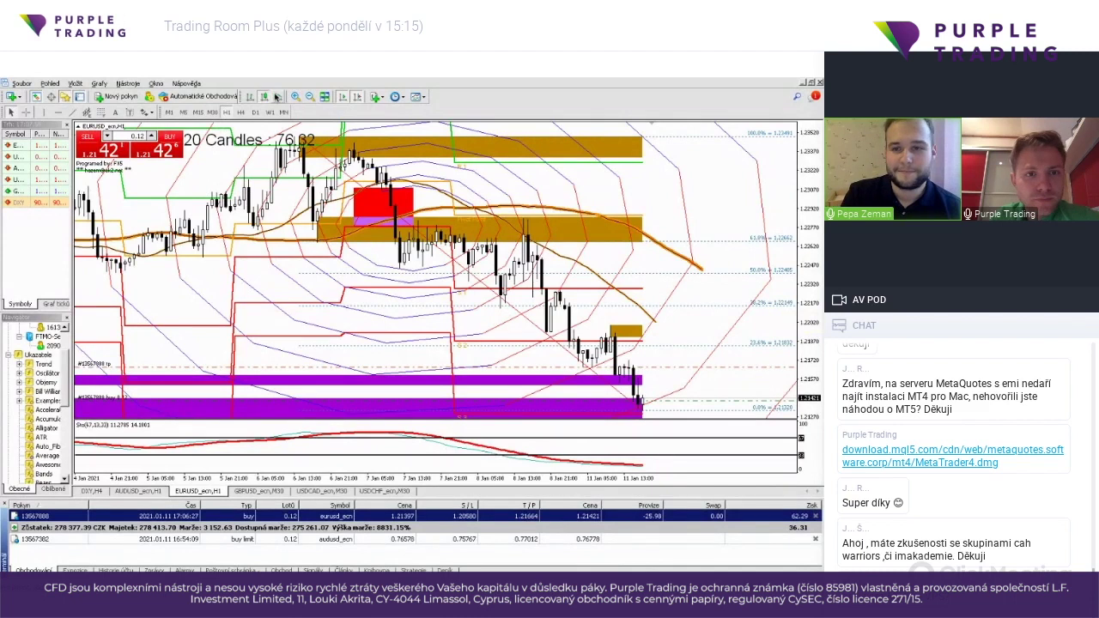
{"action": "left_click", "coordinate": [276, 96]}
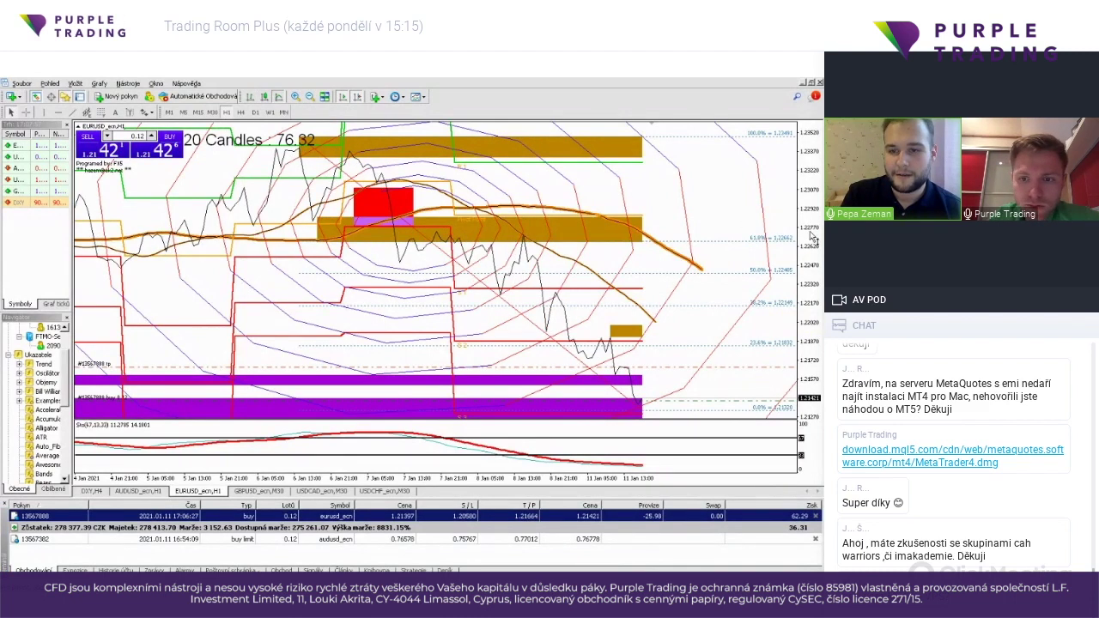
{"action": "left_click_drag", "start_coordinate": [812, 236], "coordinate": [810, 284]}
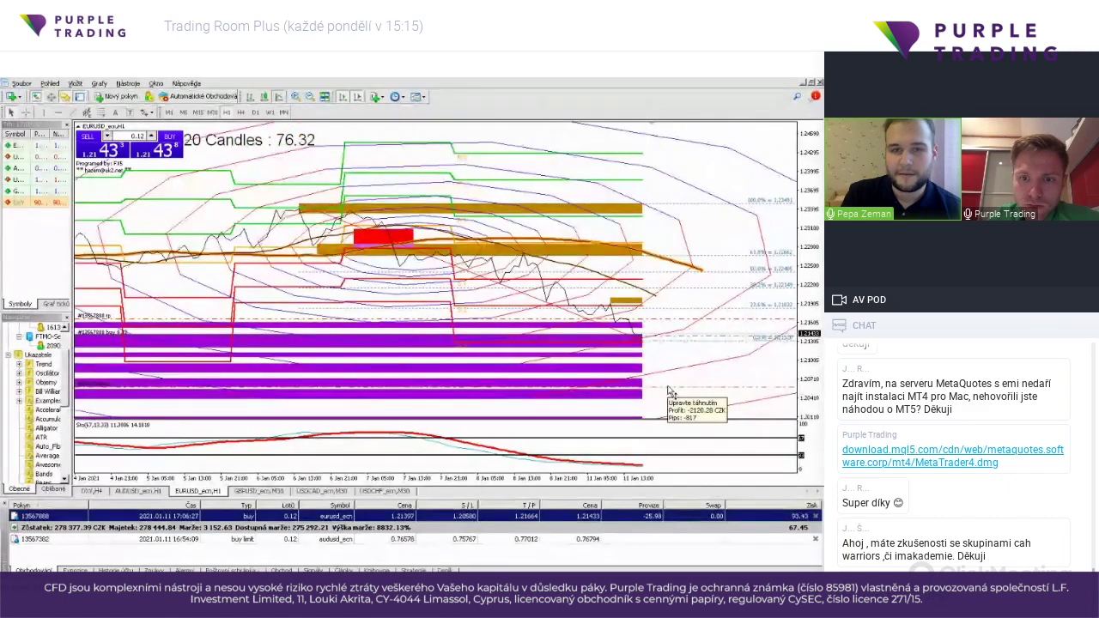
{"action": "left_click", "coordinate": [240, 113]}
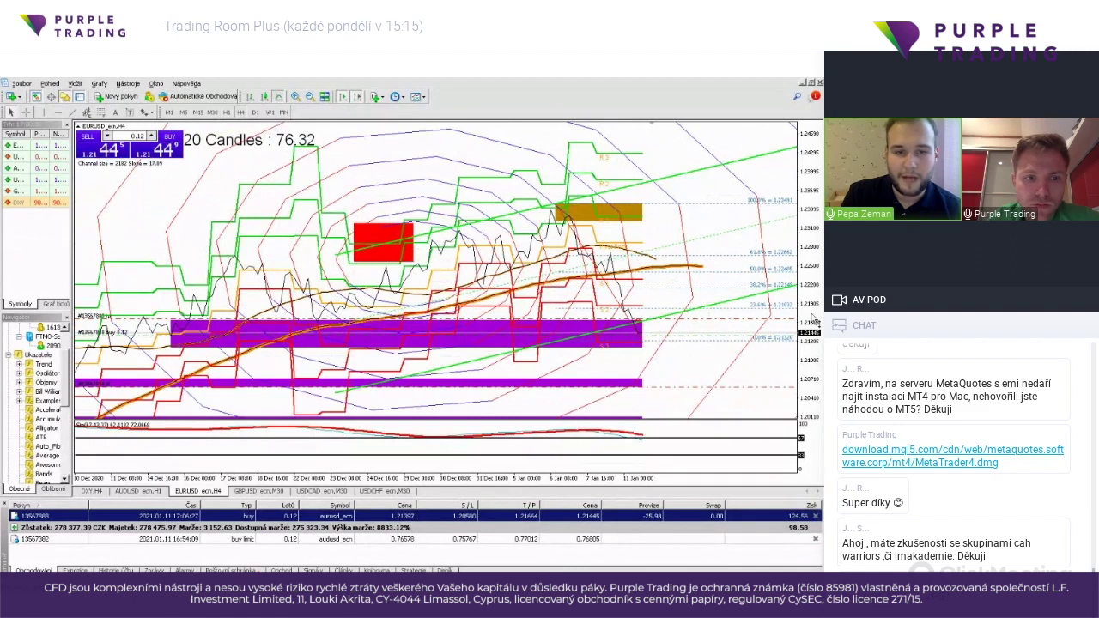